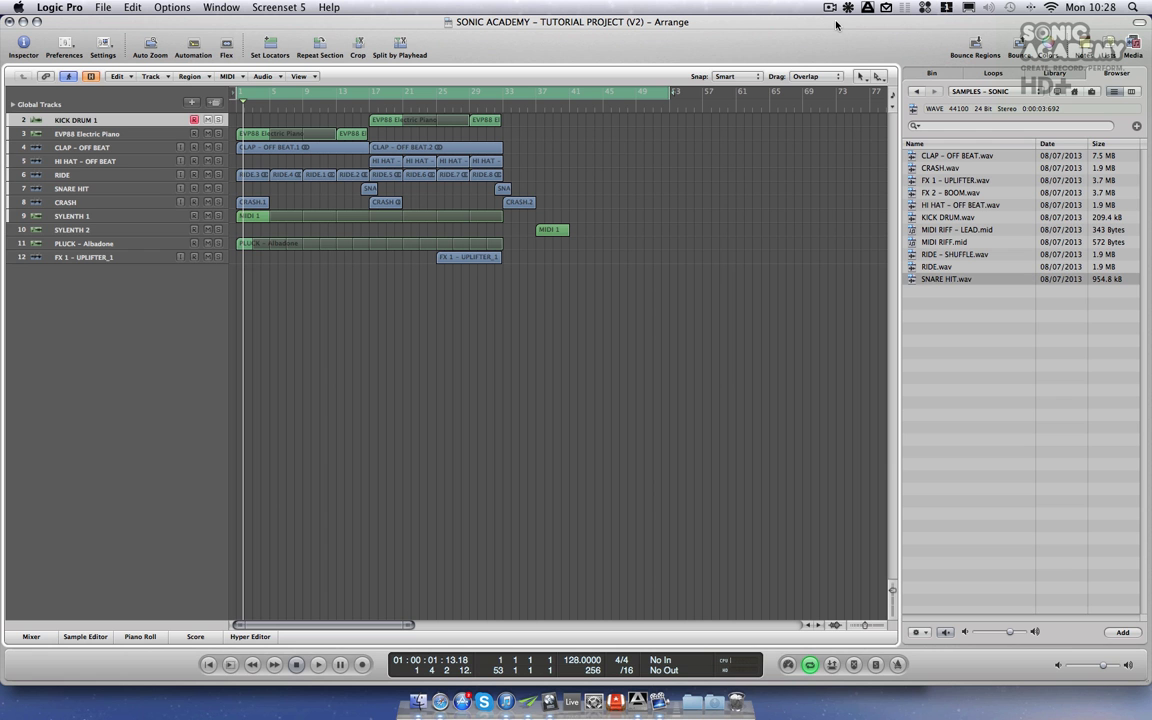
- Loop bars 37 to 41 and audition the MIDI region on the SYLENTH 2 track
left_click(116, 230)
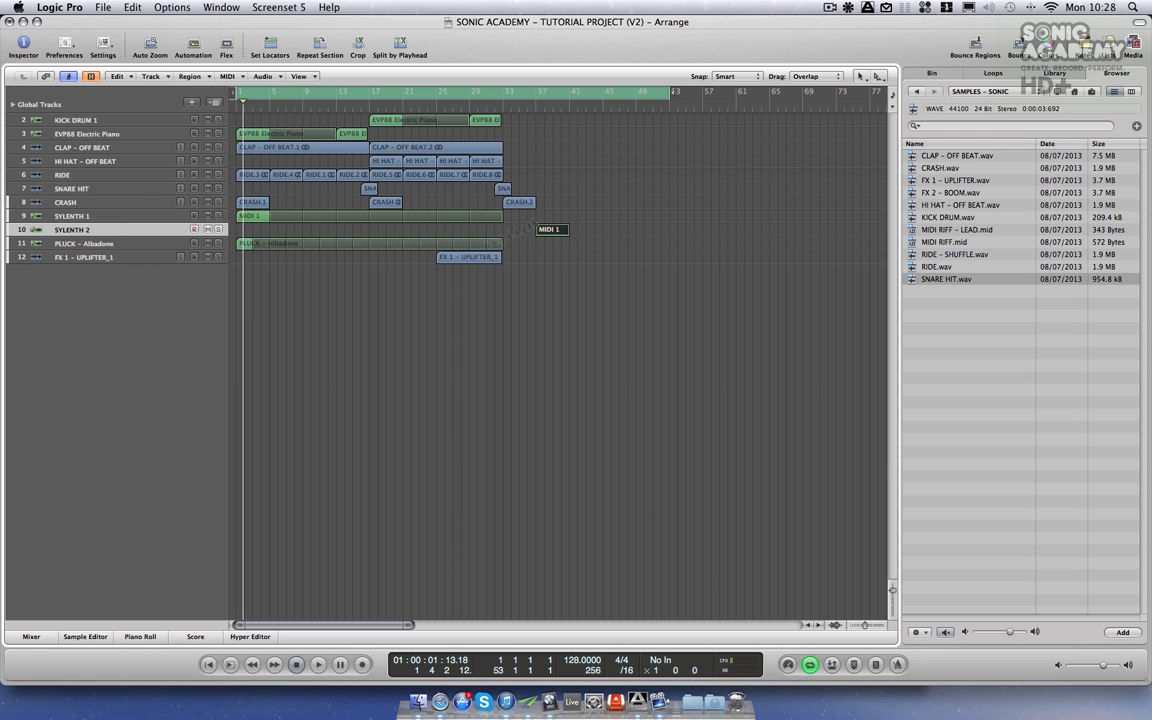
left_click_drag(532, 95, 570, 98)
key("space")
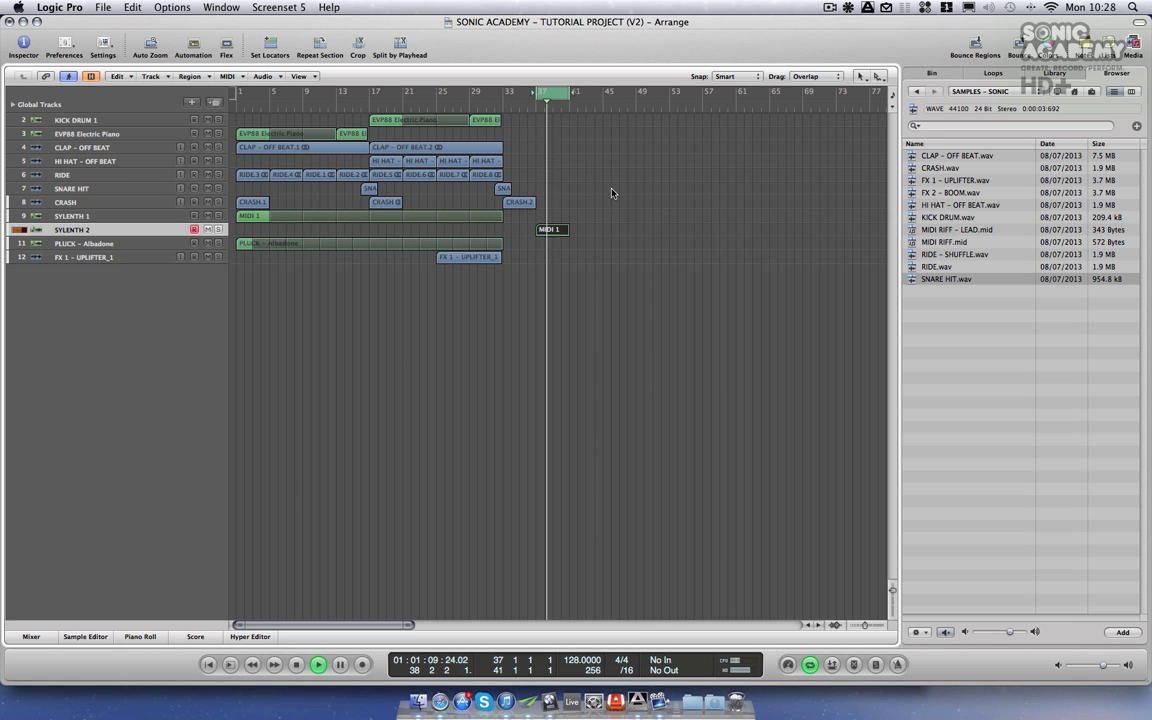
key("space")
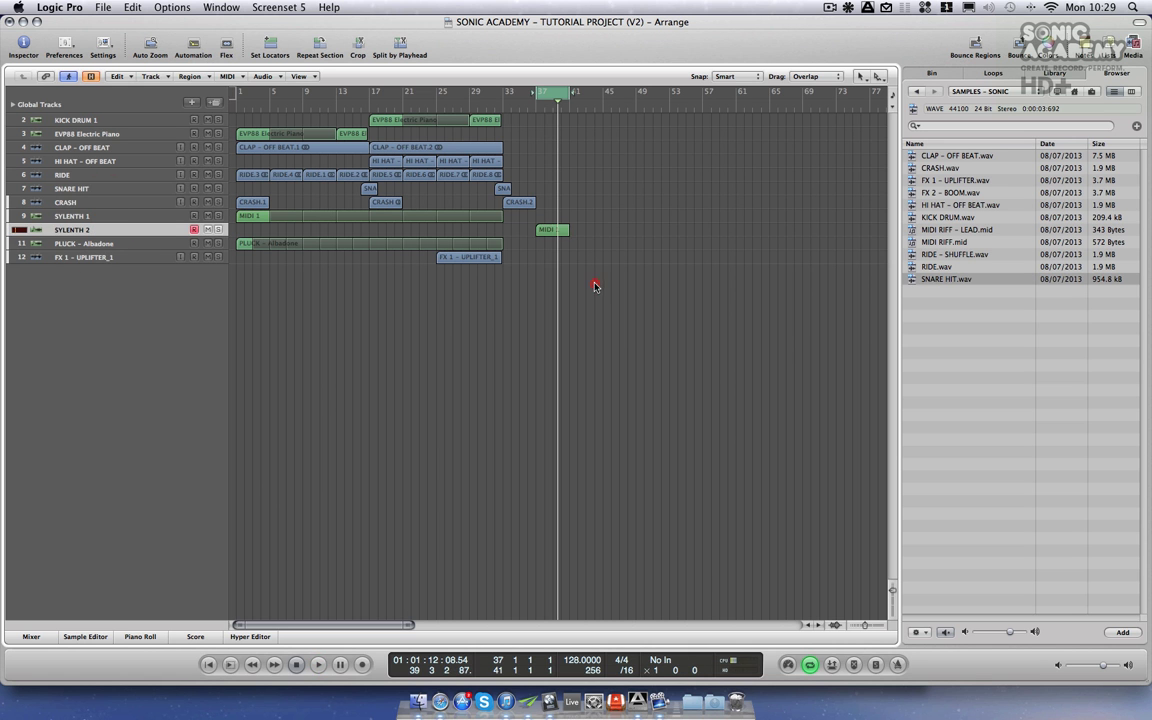
- Duplicate the SYLENTH 2 MIDI region so that four copies fill bars 33 to 49, and check the track's automation
left_click_drag(558, 229, 590, 233)
left_click(528, 236)
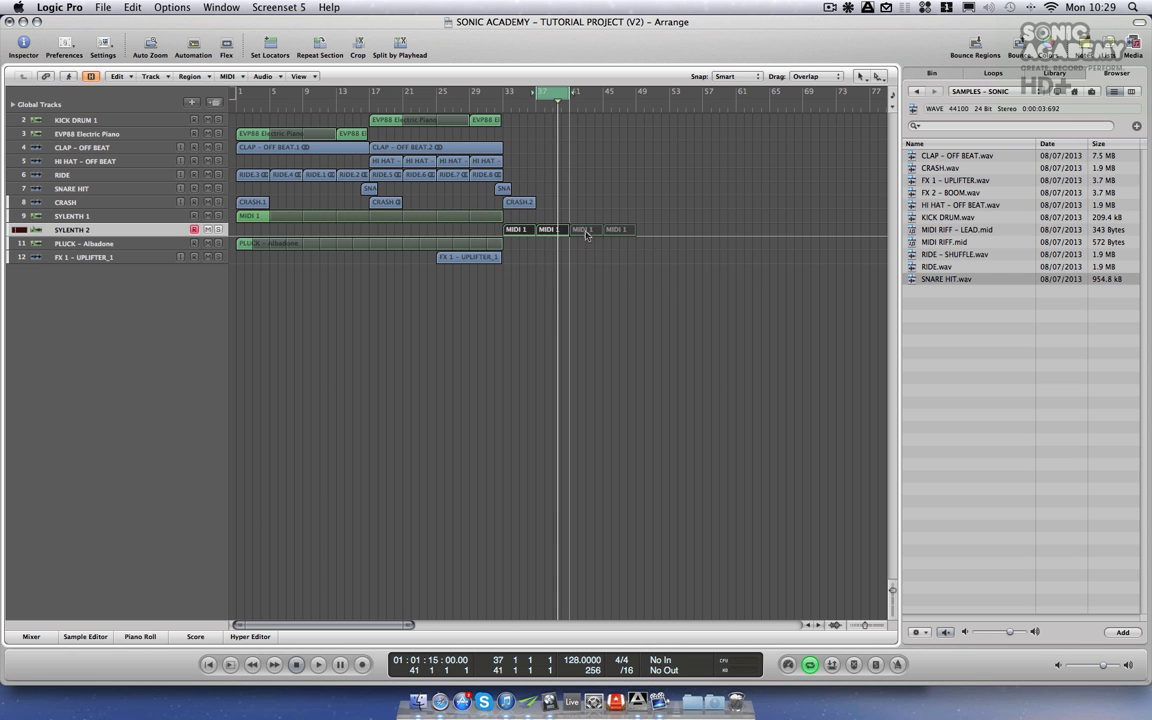
left_click(129, 231)
key("a")
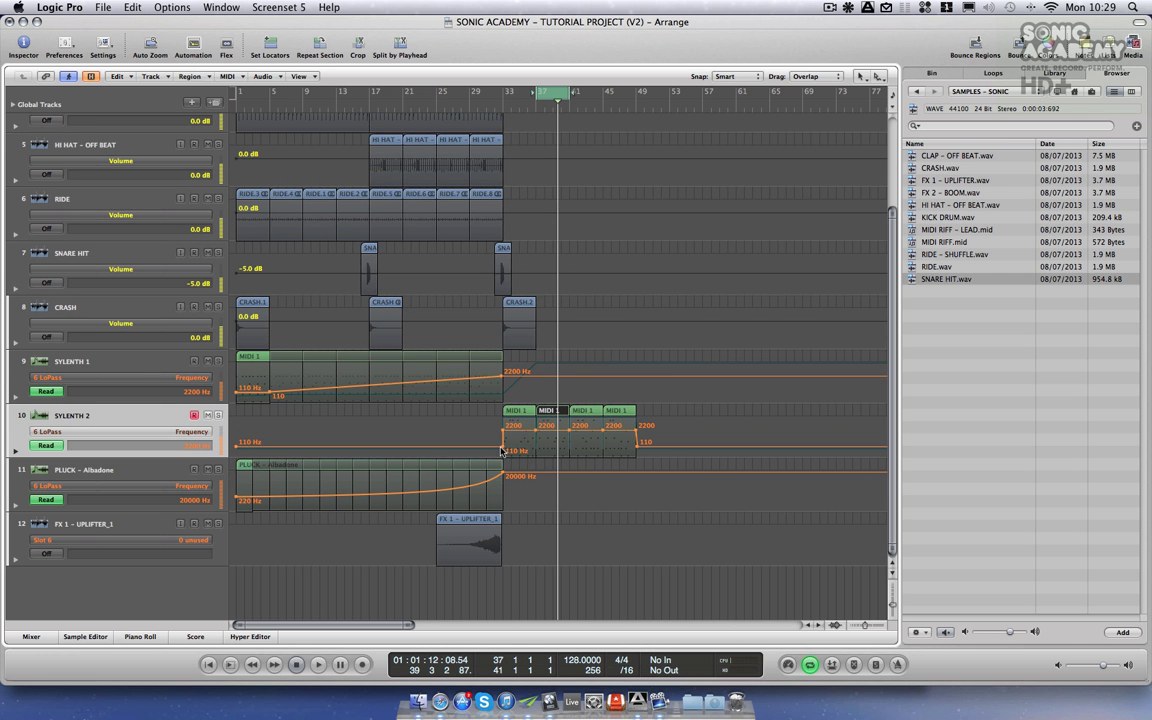
key("a")
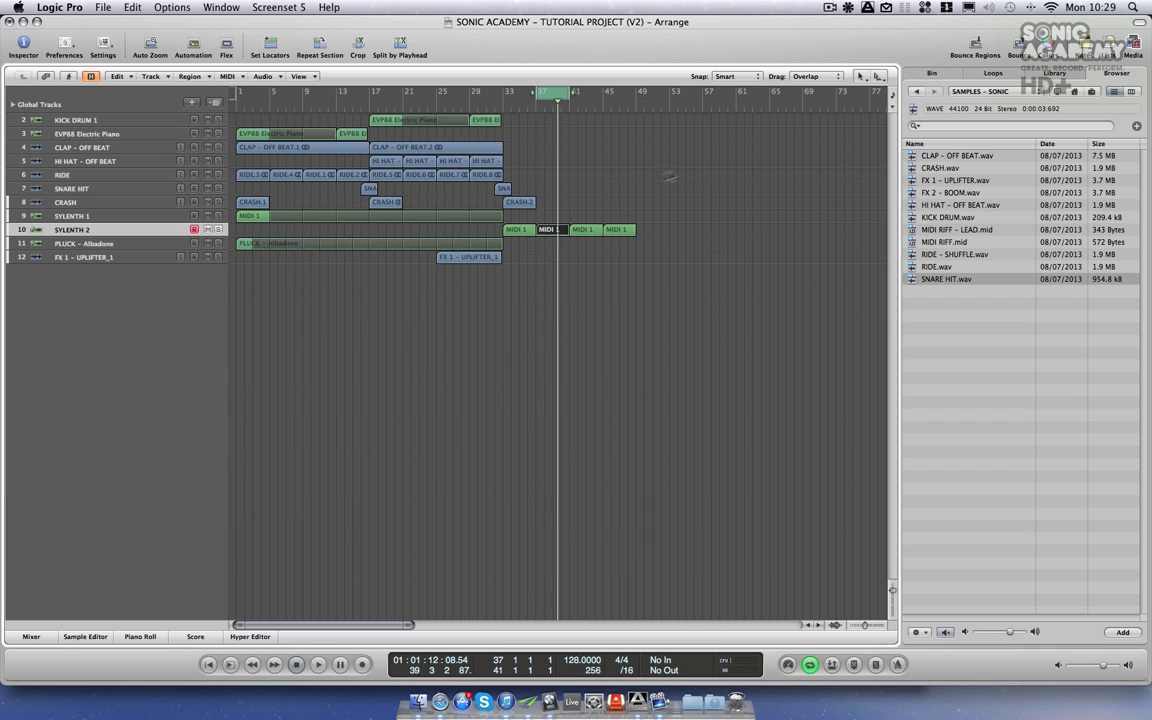
- Set the cycle range to bars 33 to 61 and copy the four SYLENTH 2 regions to bars 49 to 65
left_click_drag(576, 94, 735, 112)
left_click(736, 110)
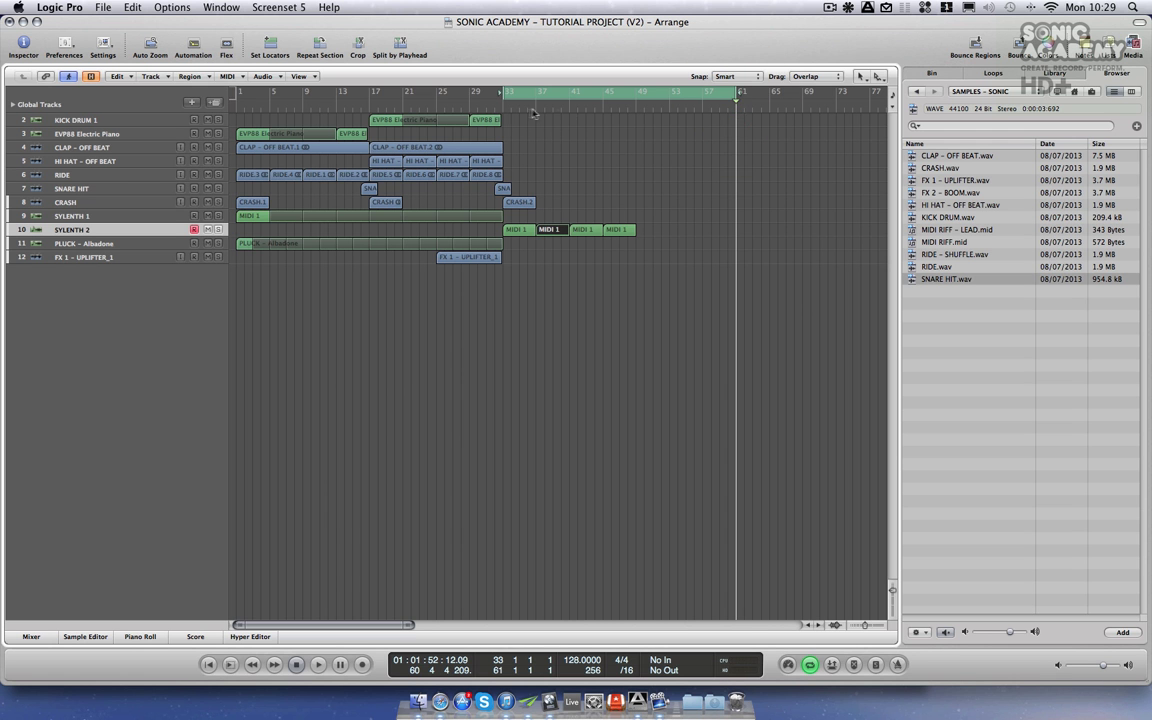
left_click(501, 106)
left_click_drag(524, 228, 648, 229)
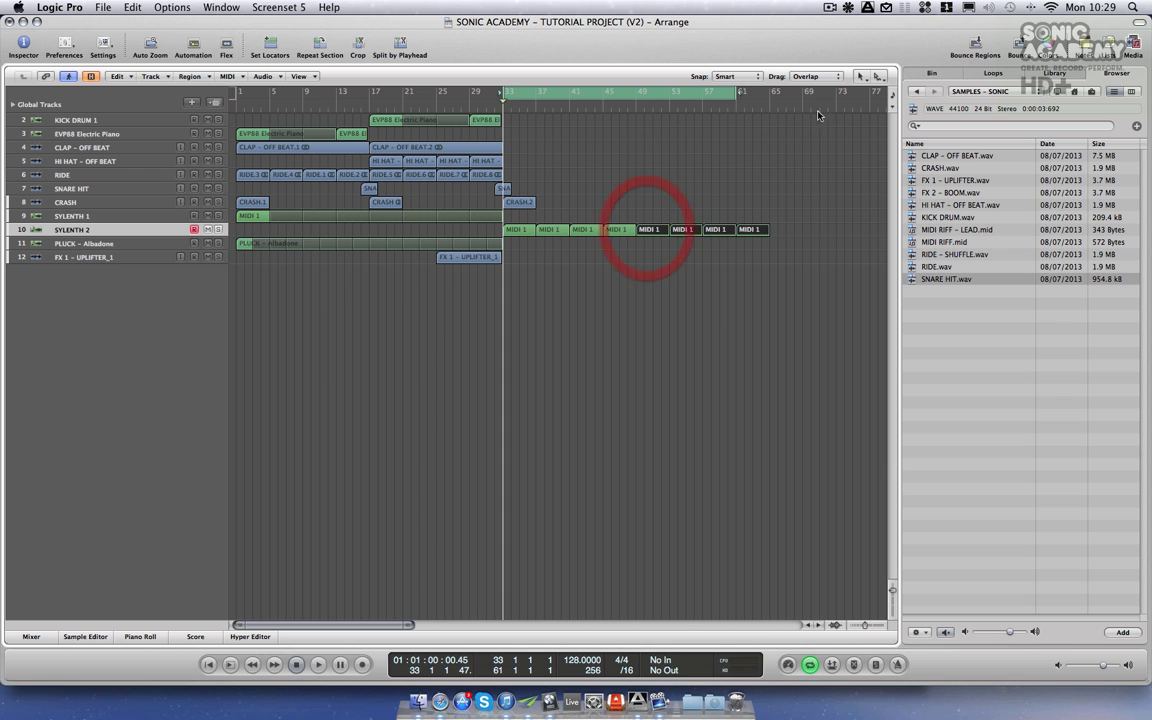
left_click(770, 107)
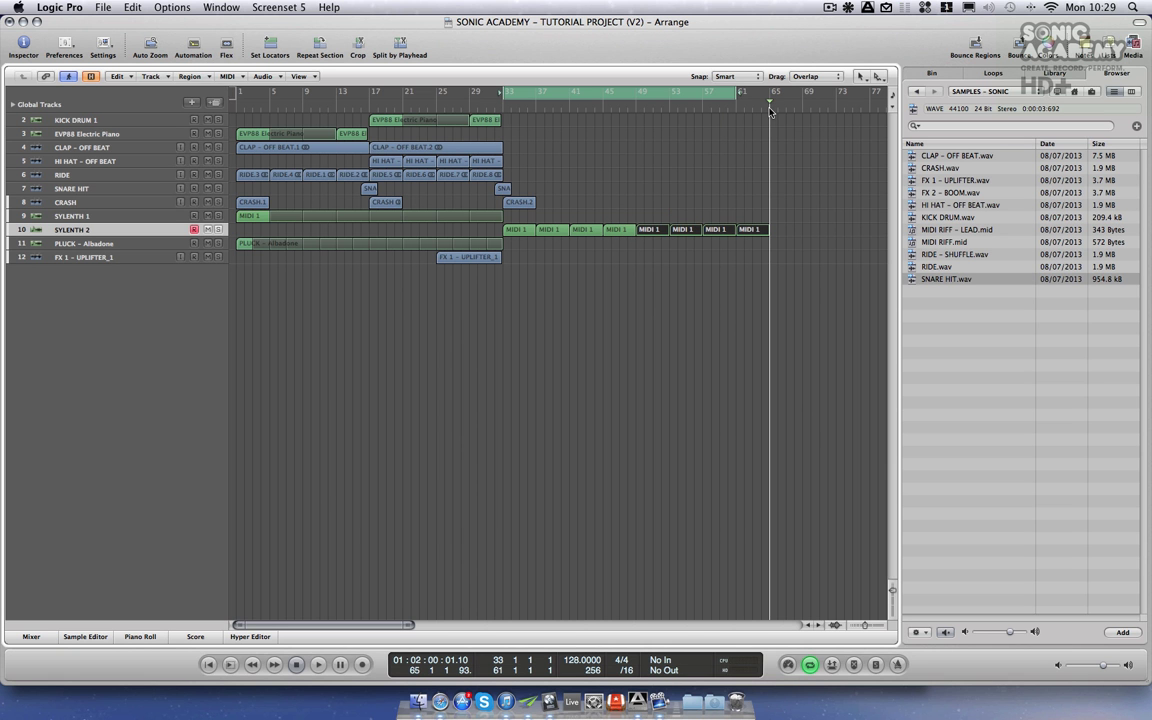
left_click(508, 205)
left_click(586, 200)
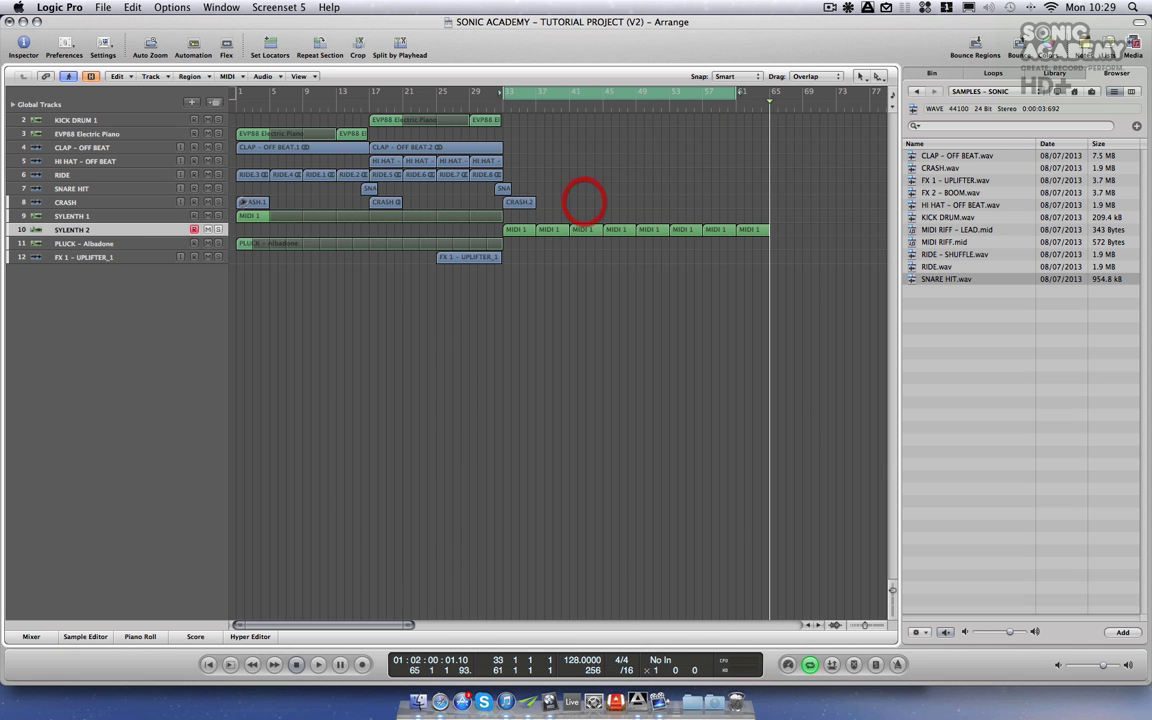
- Automate the LoPass frequency on SYLENTH 2 with a curved rise from 110 Hz at bar 33 to 20000 Hz at bar 49
left_click(112, 228)
key("a")
key("space")
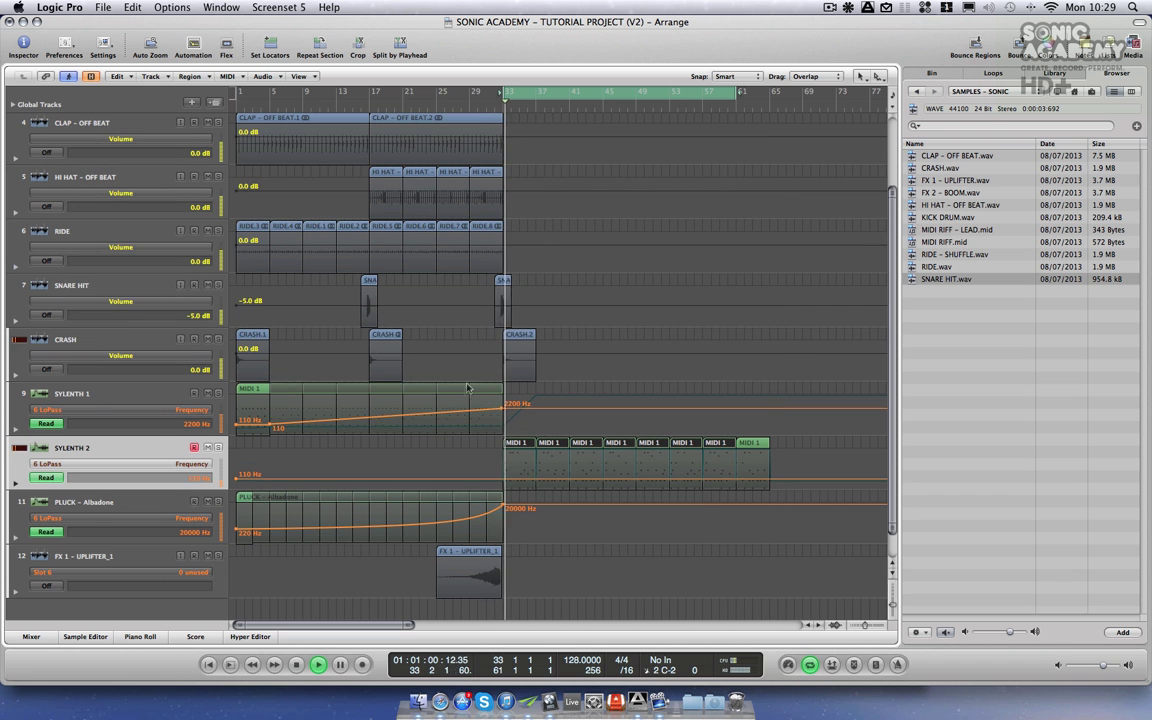
left_click(503, 480)
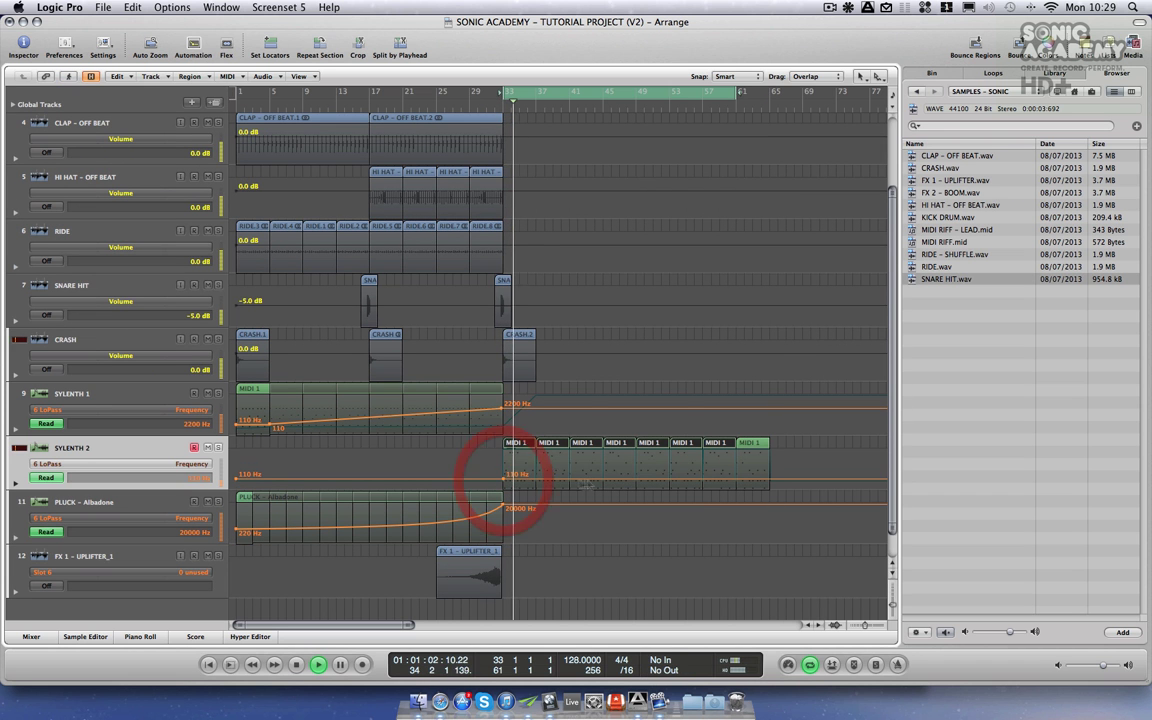
left_click(636, 480)
left_click_drag(636, 483, 610, 505)
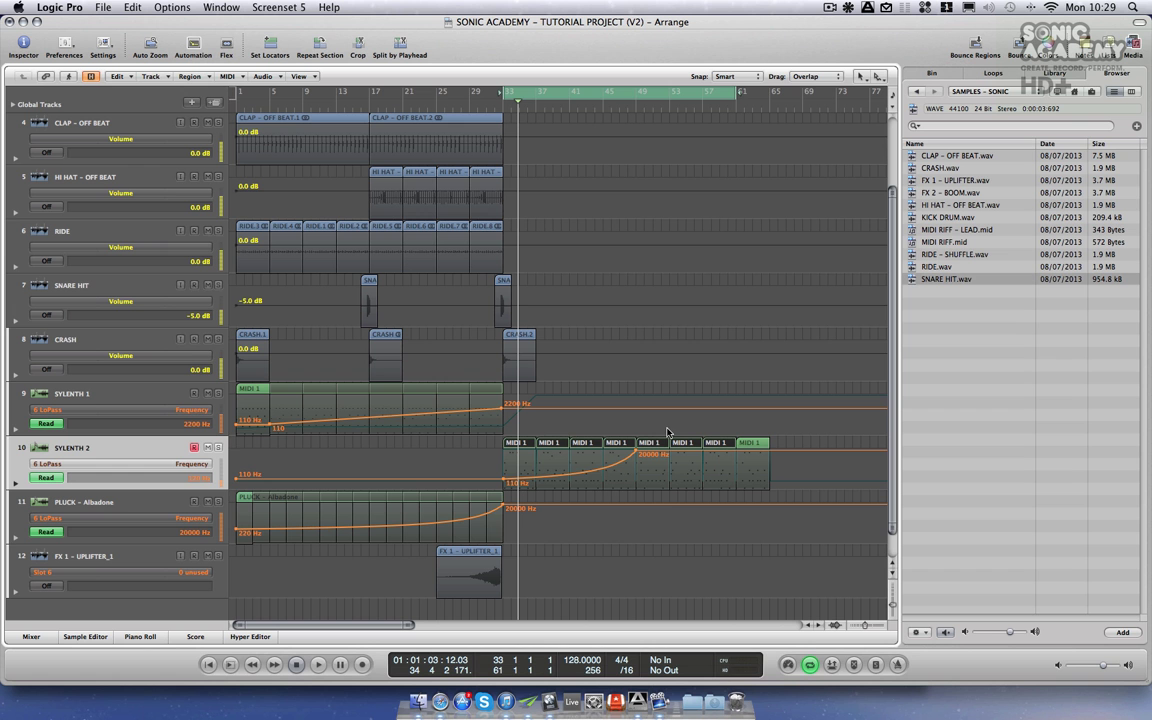
- Clear SYLENTH 2's FilterCtl Cutoff points from bar 33 and draw a curved rise from 4.49 Hz to 21341.28 Hz at bar 49
left_click(173, 468)
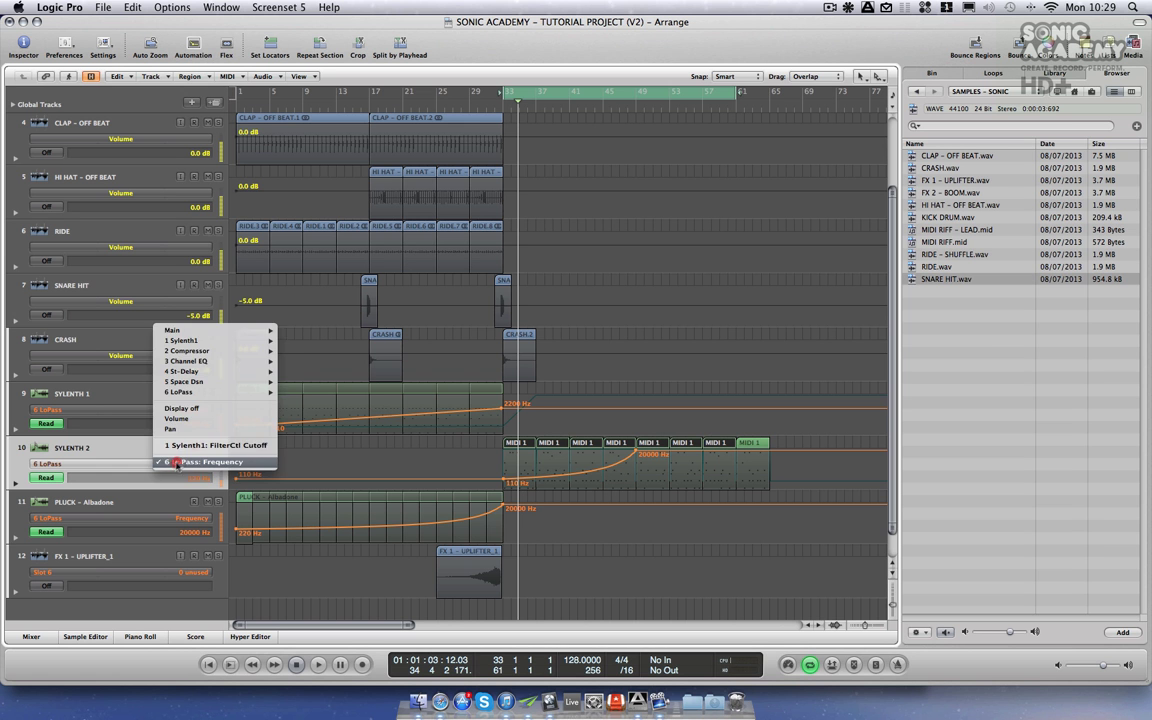
left_click(240, 459)
left_click_drag(505, 485, 771, 483)
key("Delete")
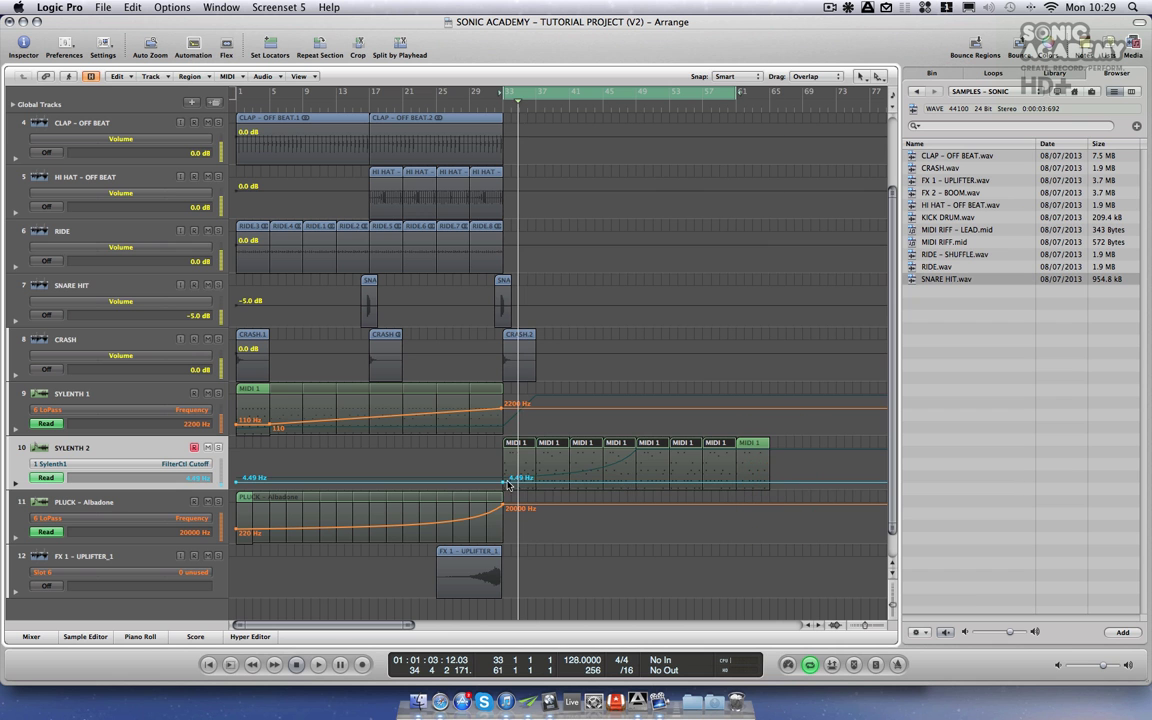
left_click_drag(639, 487, 585, 495)
- Play back the SYLENTH 2 filter build from bar 33 and again from about bar 47, checking its automation
key("space")
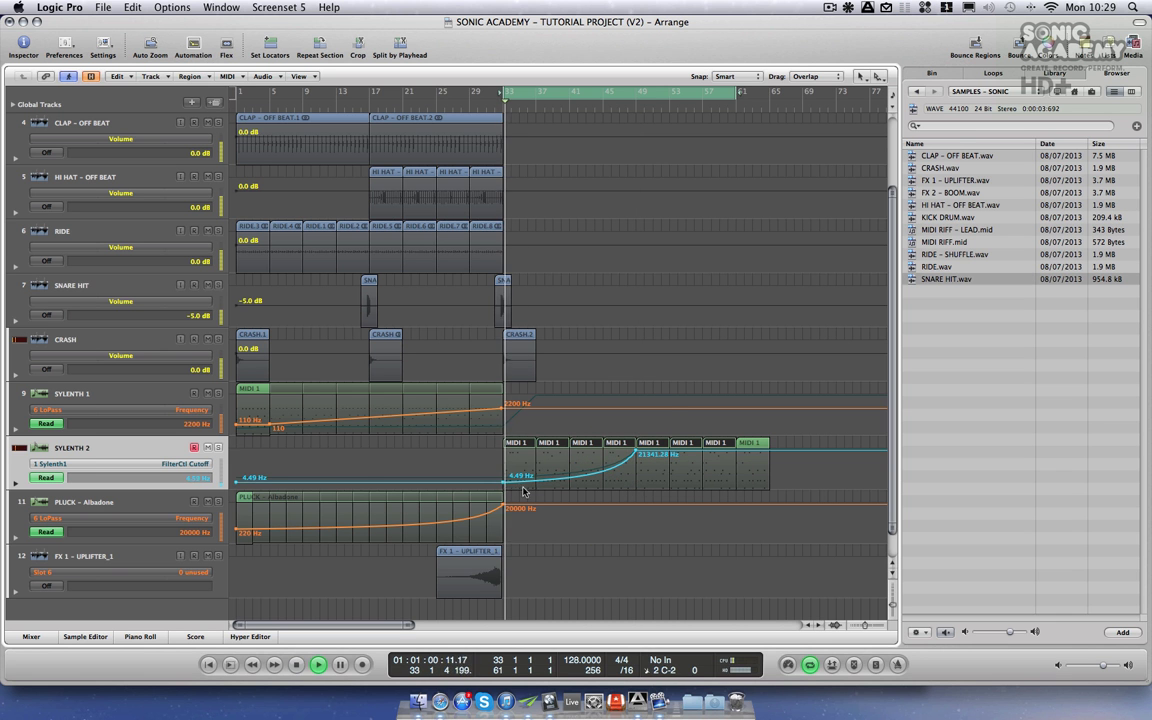
key("a")
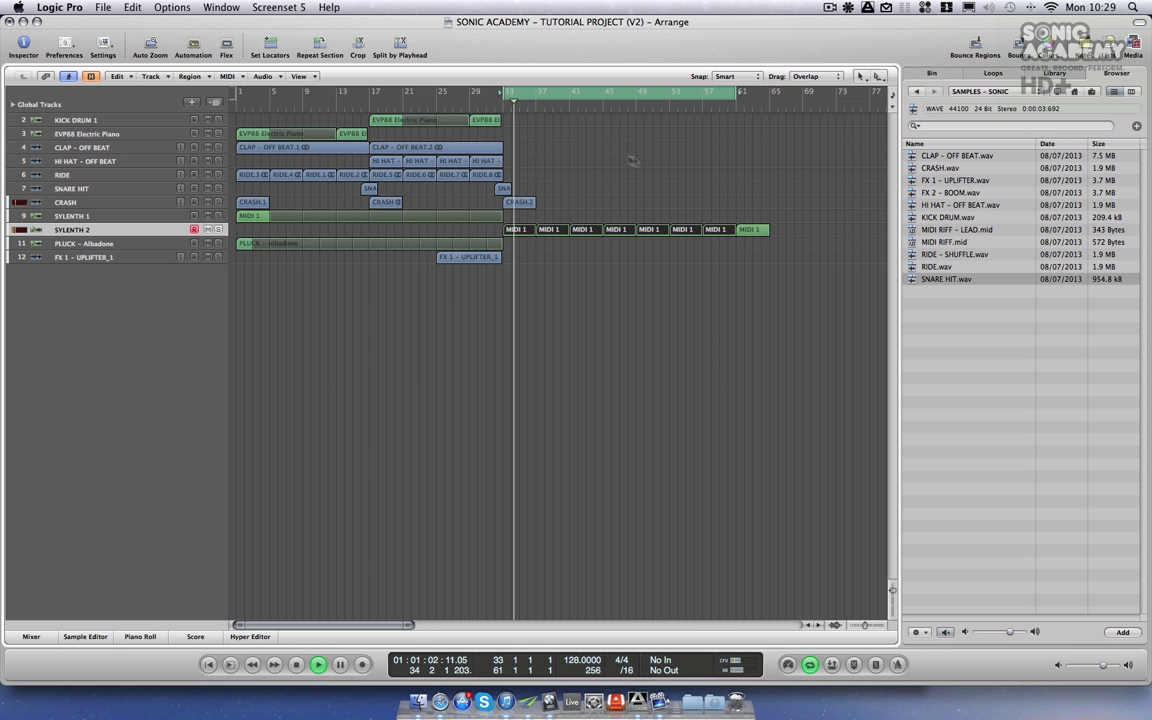
left_click(620, 154)
left_click(622, 96)
key("a")
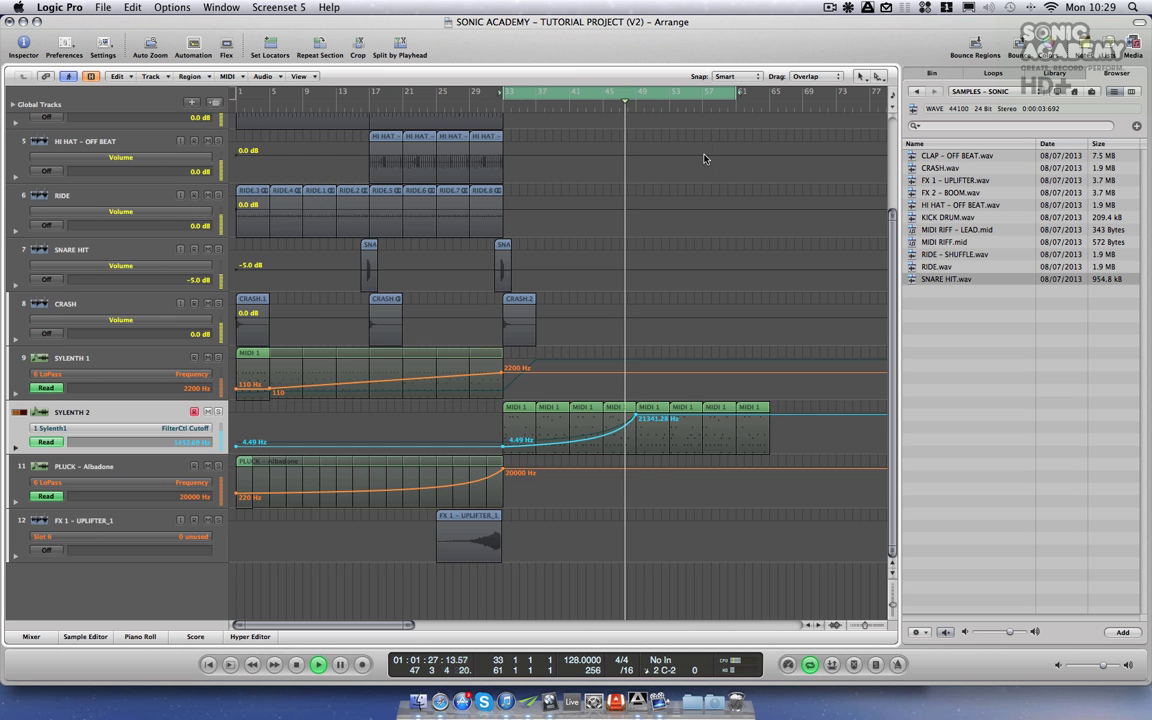
key("a")
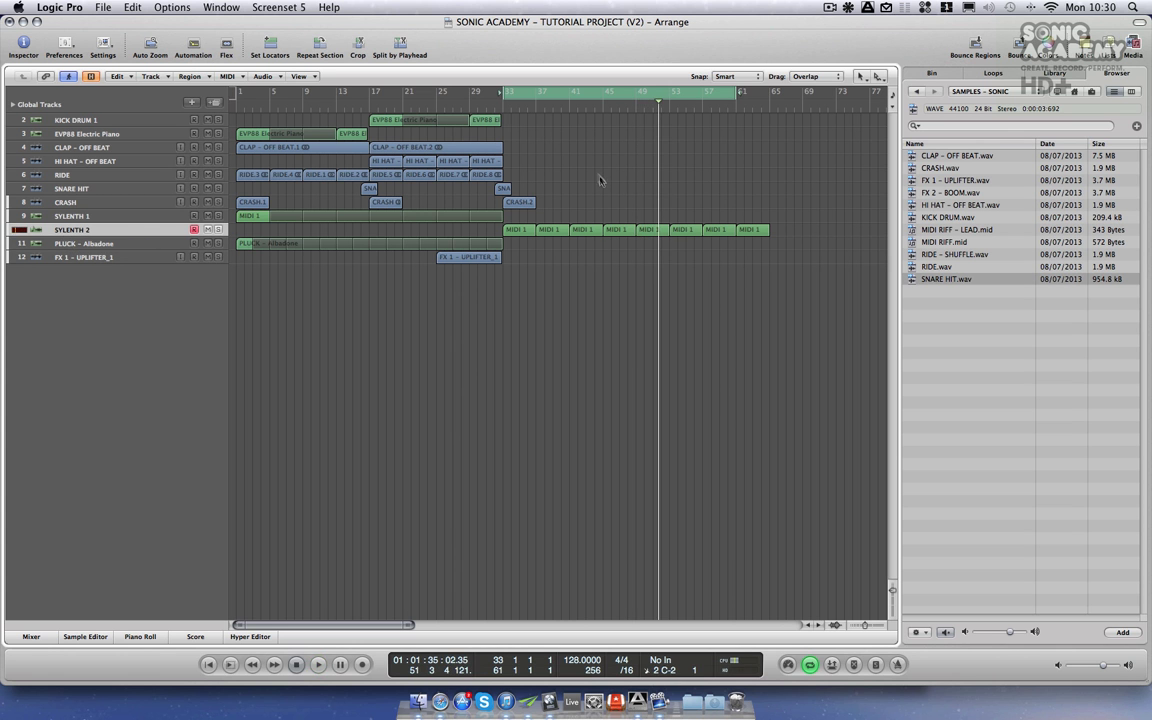
- Set the cycle range to bars 49 to 61 and copy two RIDE regions, a CRASH and a SNARE HIT around bar 49
left_click_drag(638, 92, 740, 92)
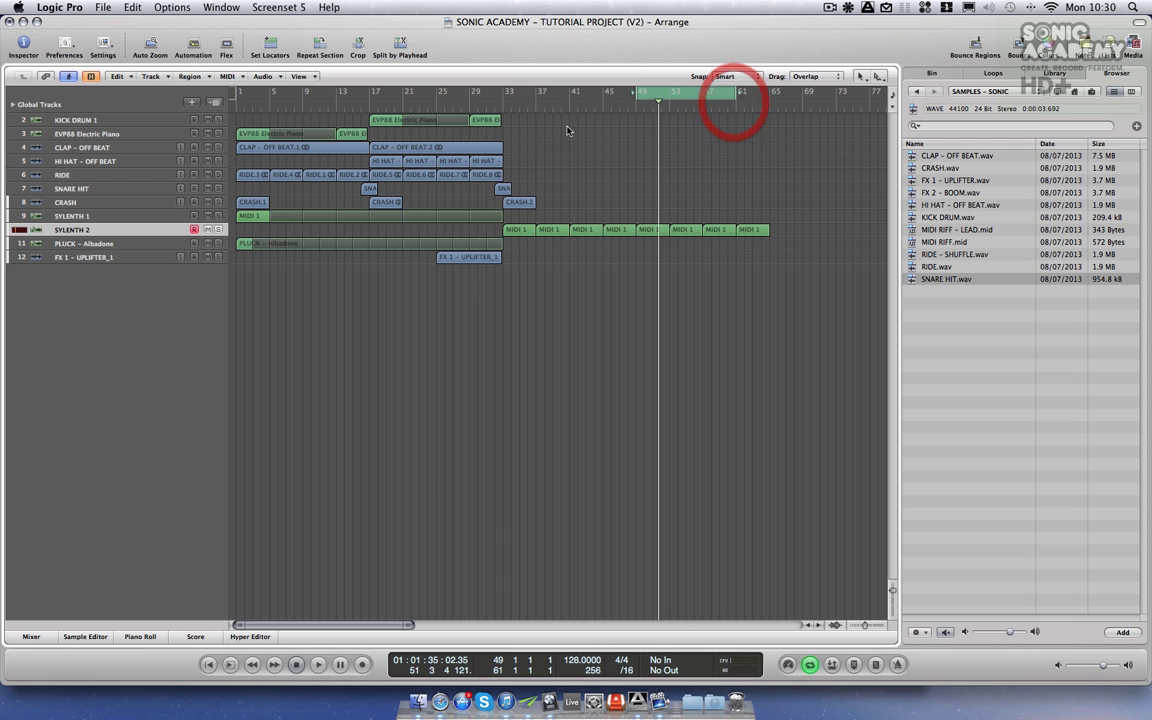
left_click_drag(456, 180, 657, 176)
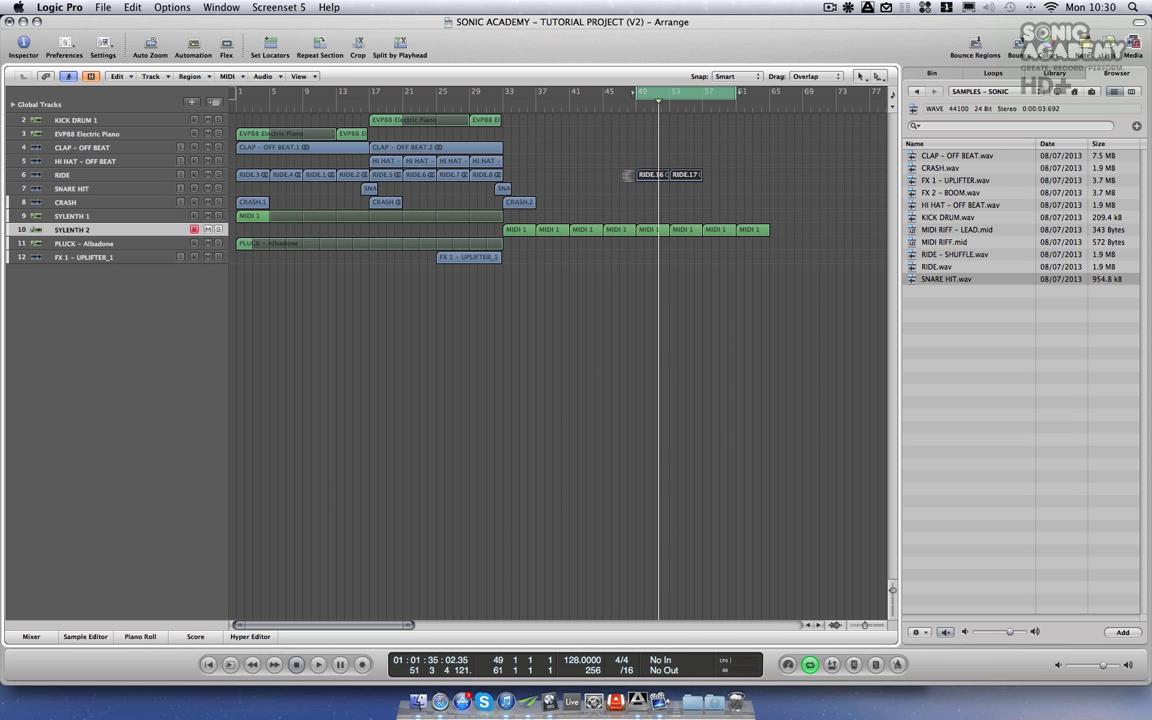
left_click_drag(518, 202, 655, 203)
left_click_drag(504, 189, 637, 189)
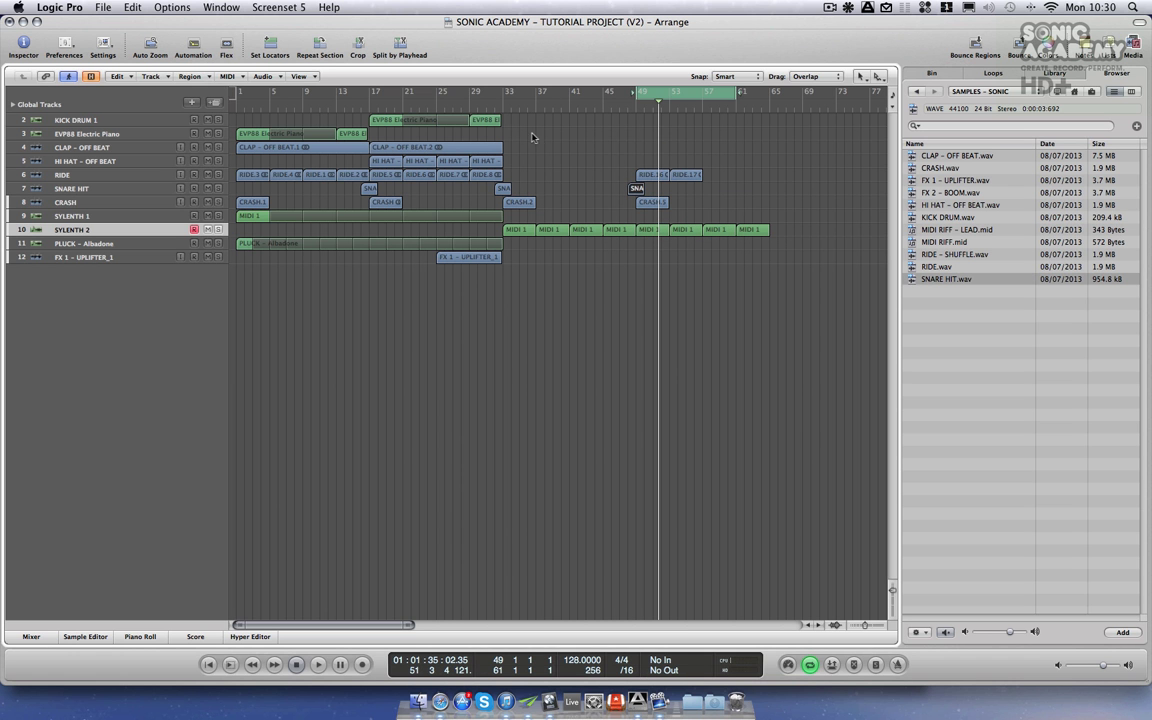
- Copy track 3's first EVP88 Electric Piano region to bar 49, shorten it to bar 57, and delete the SYLENTH 2 regions beyond bar 57
left_click_drag(248, 138, 645, 136)
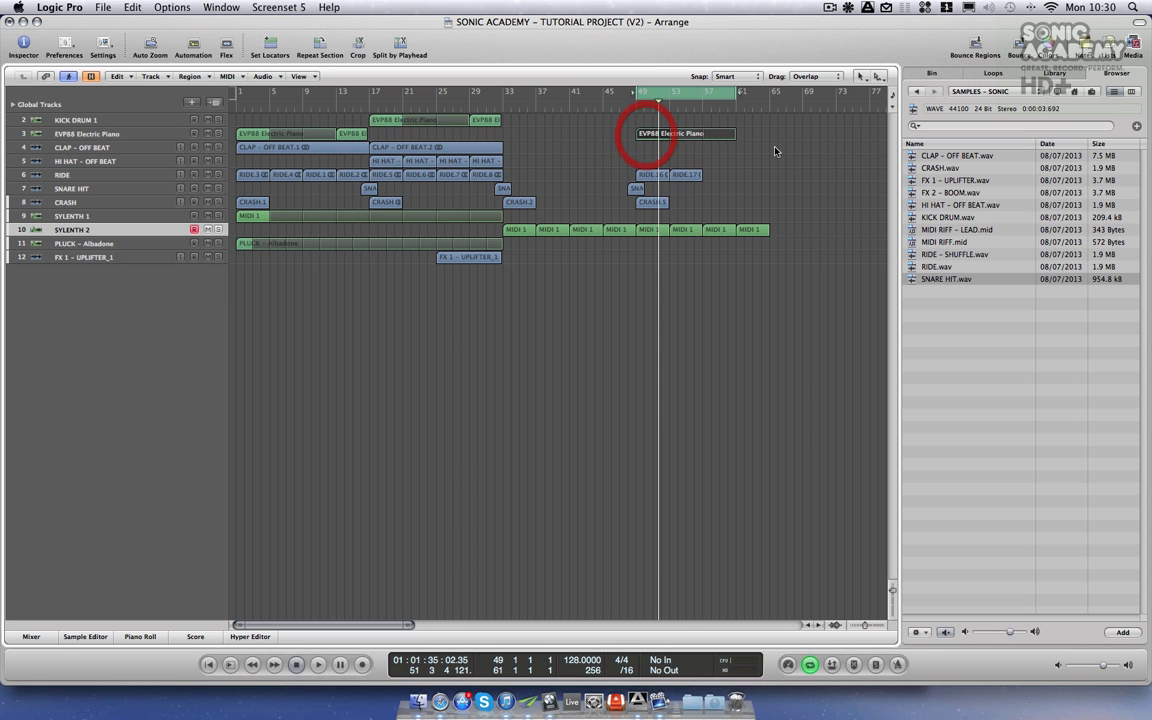
left_click_drag(736, 136, 700, 137)
left_click_drag(712, 214, 789, 249)
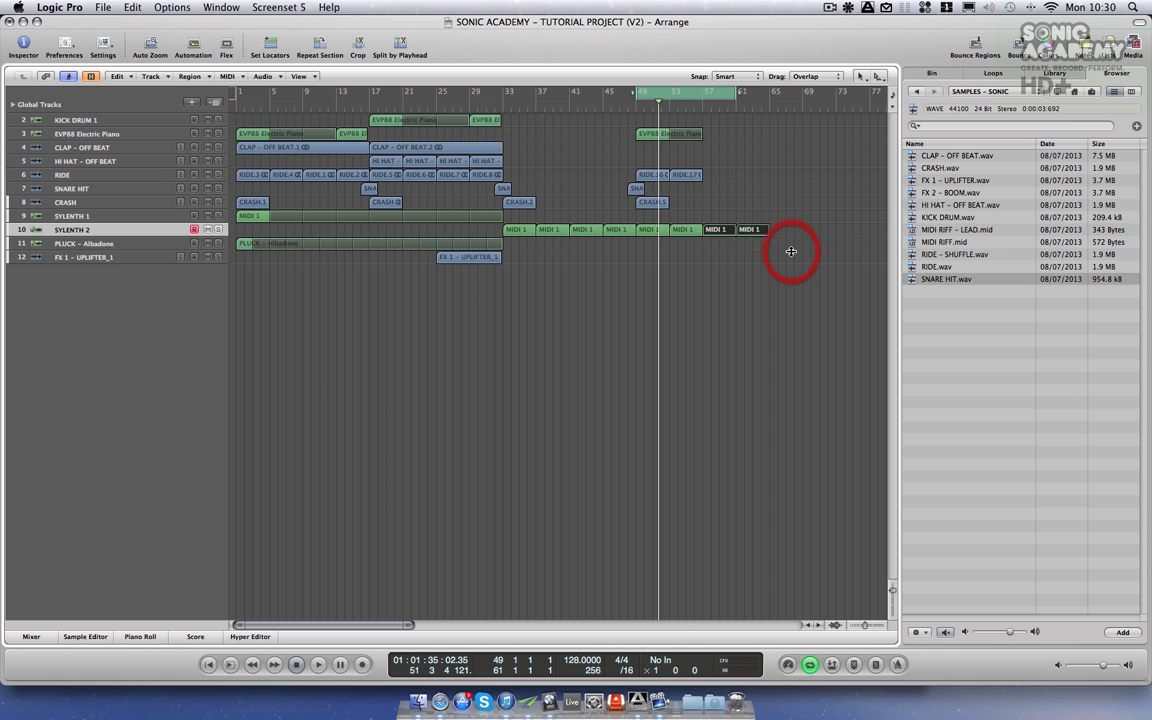
double_click(632, 109)
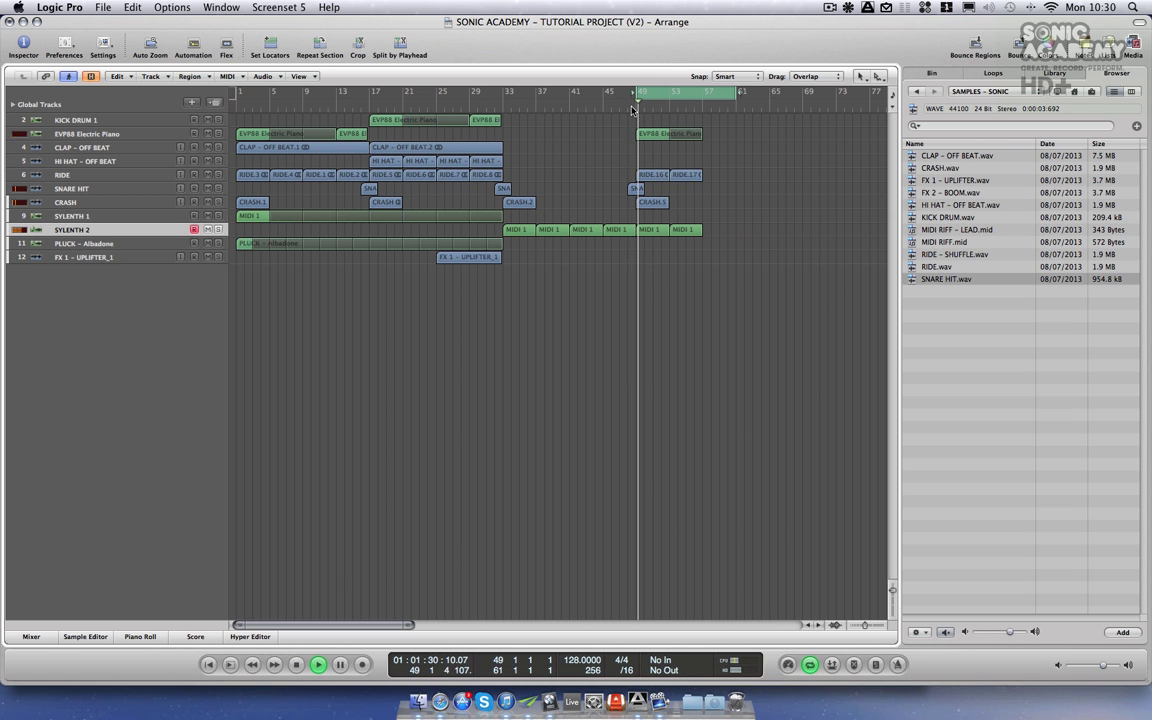
- Extend the PLUCK - Albadone loop to bar 49 and adjust its LoPass frequency automation near that bar
left_click_drag(505, 242, 635, 244)
left_click(123, 244)
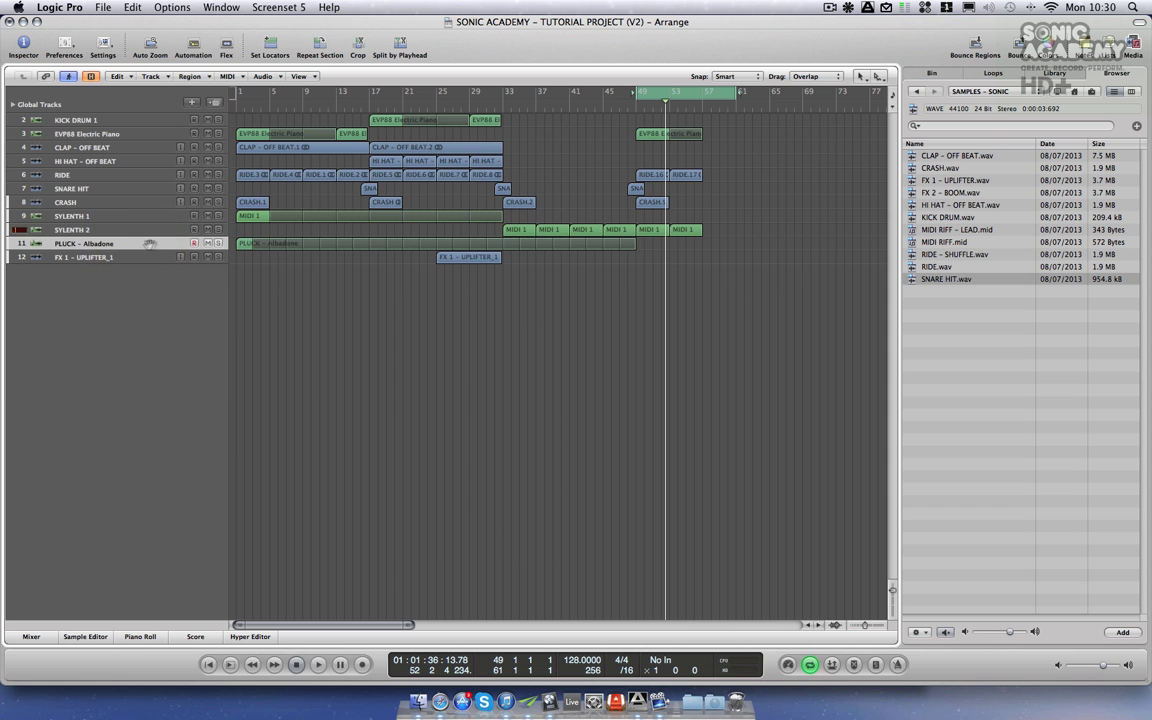
key("a")
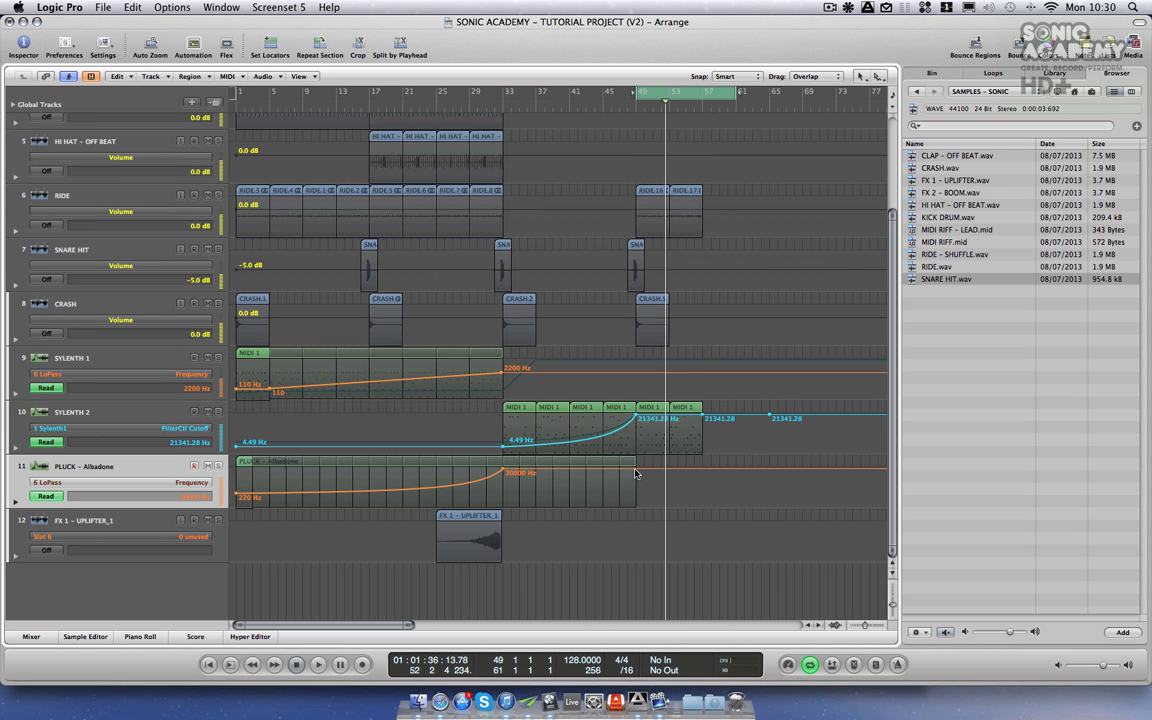
left_click_drag(635, 472, 603, 463)
key("a")
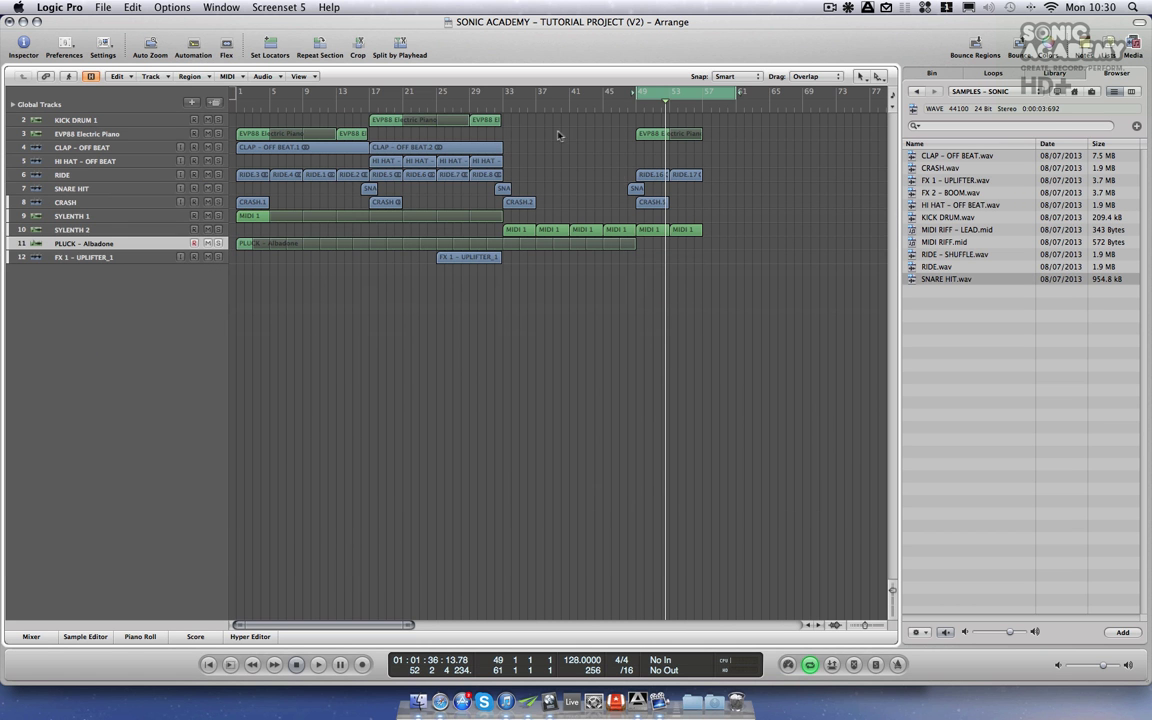
- Add one software instrument track directly below SYLENTH 2
left_click(82, 230)
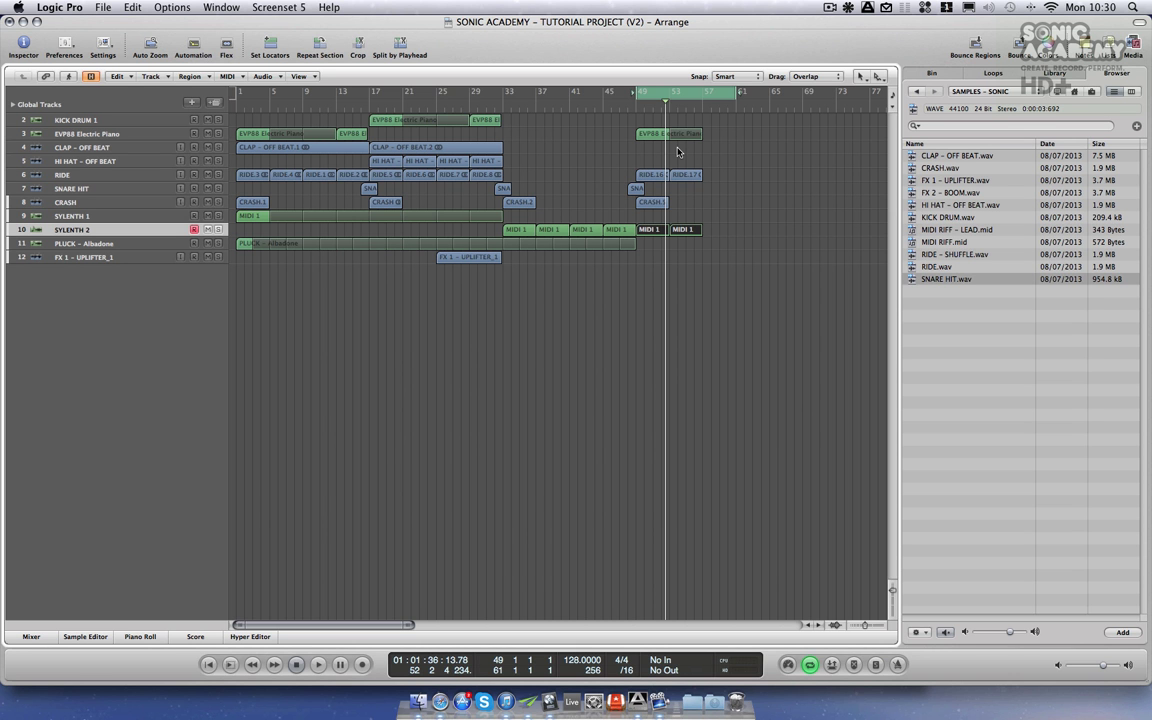
left_click(194, 103)
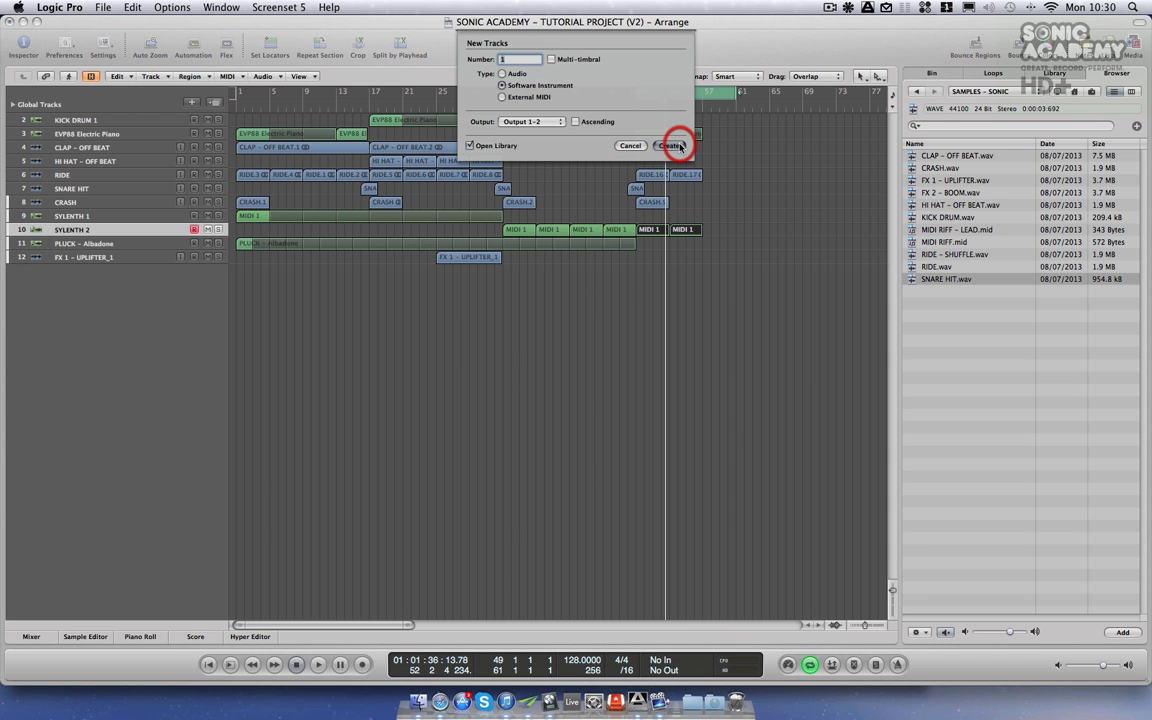
left_click(669, 146)
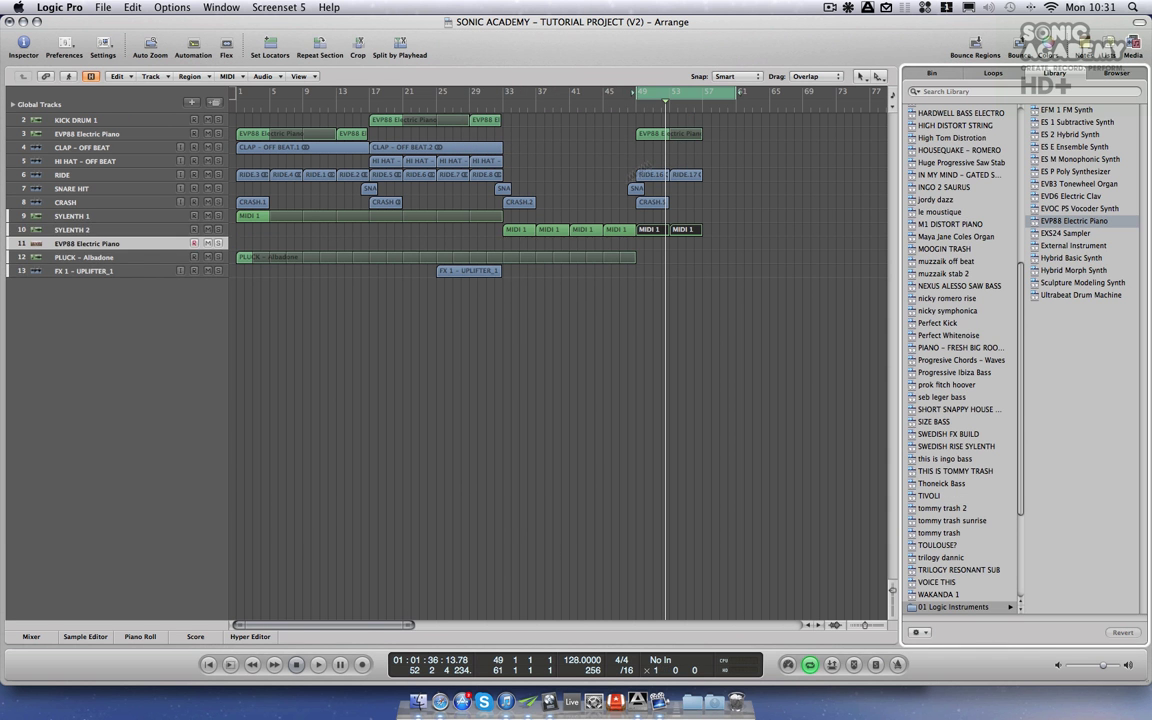
- Load the stereo LennarDigital Sylenth1 instrument on the new track's channel strip
key("x")
left_click(443, 436)
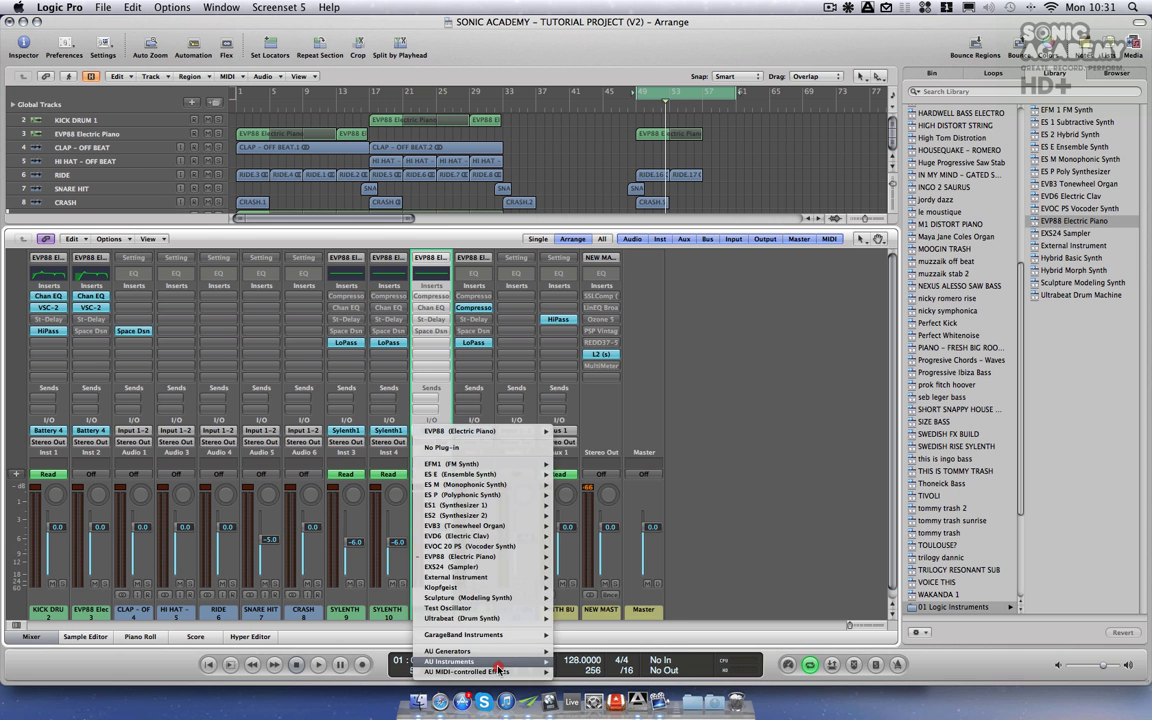
mouse_move(470, 661)
mouse_move(620, 508)
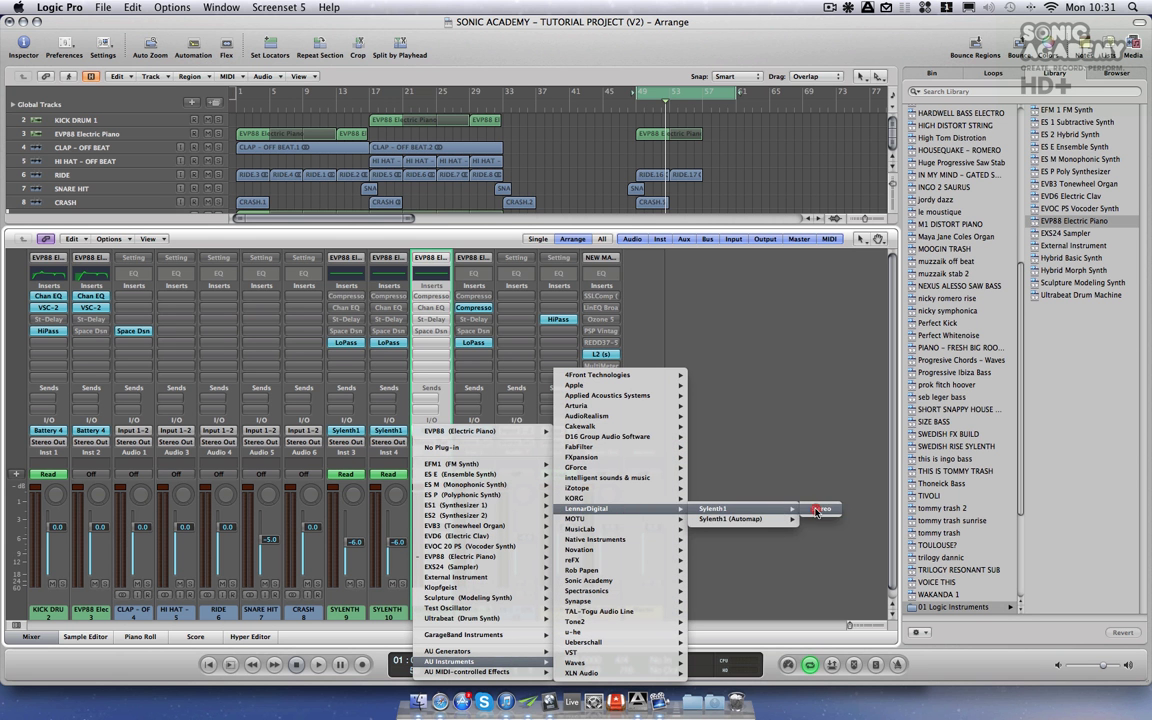
left_click(816, 507)
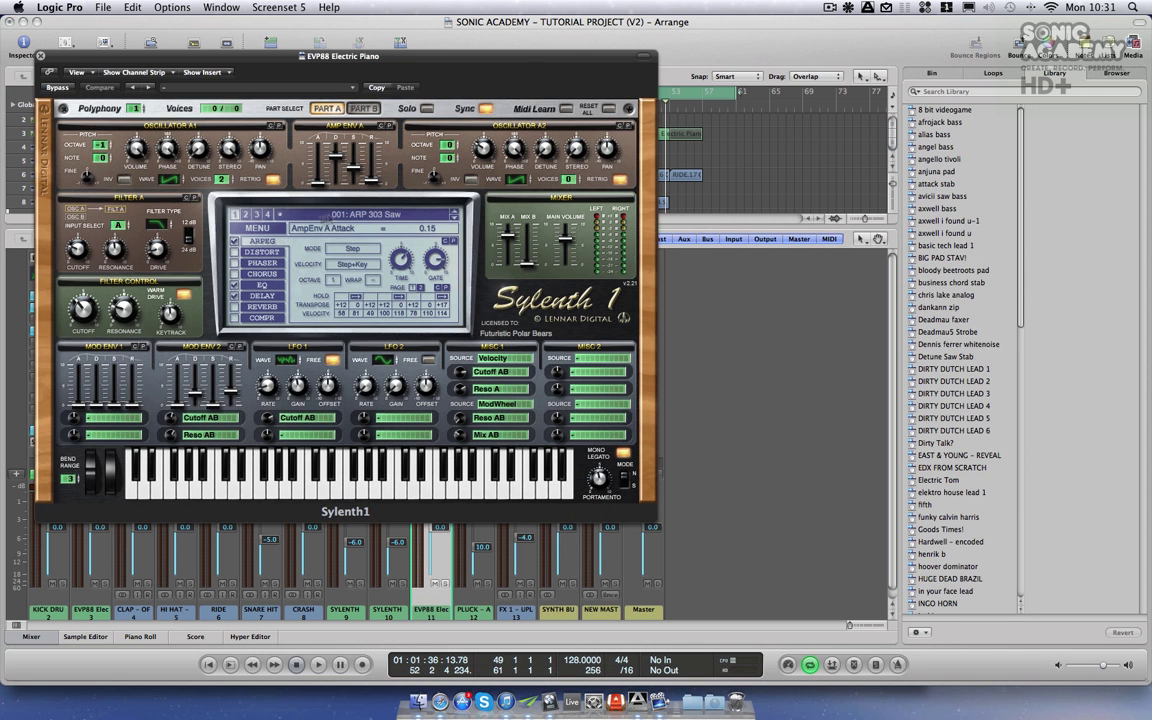
- Load the preset VANDALISM_Drinkin' in the new track's Sylenth1
left_click(257, 228)
left_click(276, 241)
double_click(449, 108)
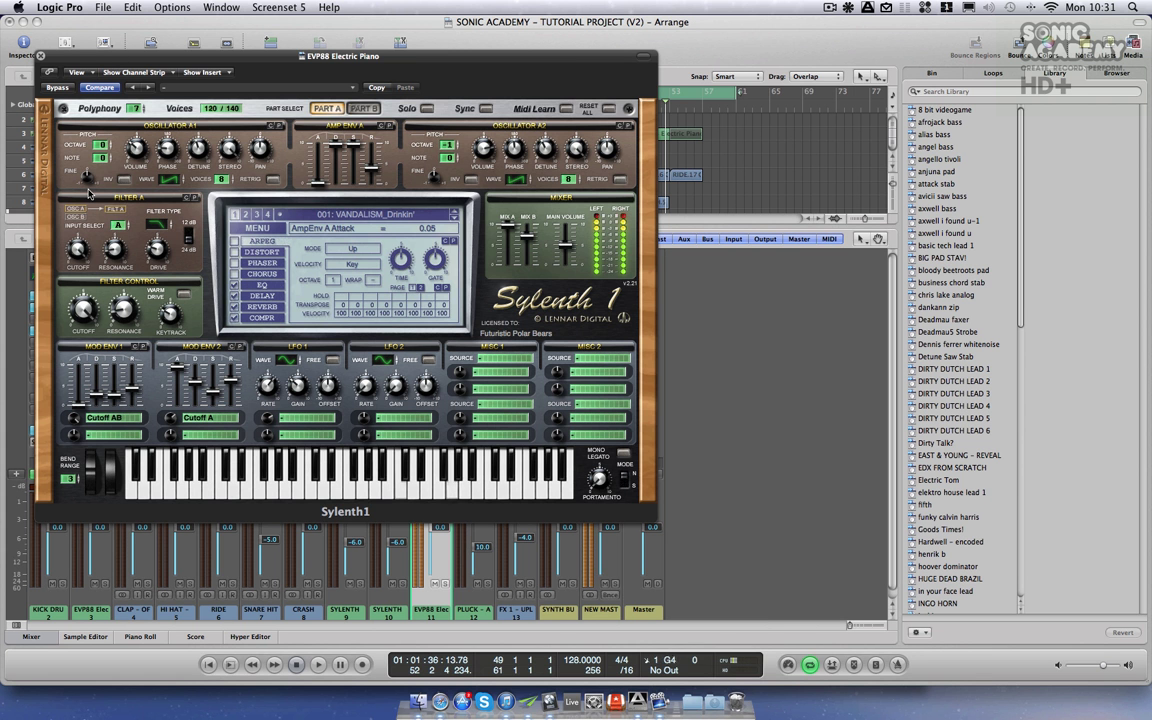
- Copy the two SYLENTH 2 MIDI regions at bars 49 and 53 to the new Sylenth1 track and solo that track
left_click(40, 56)
key("x")
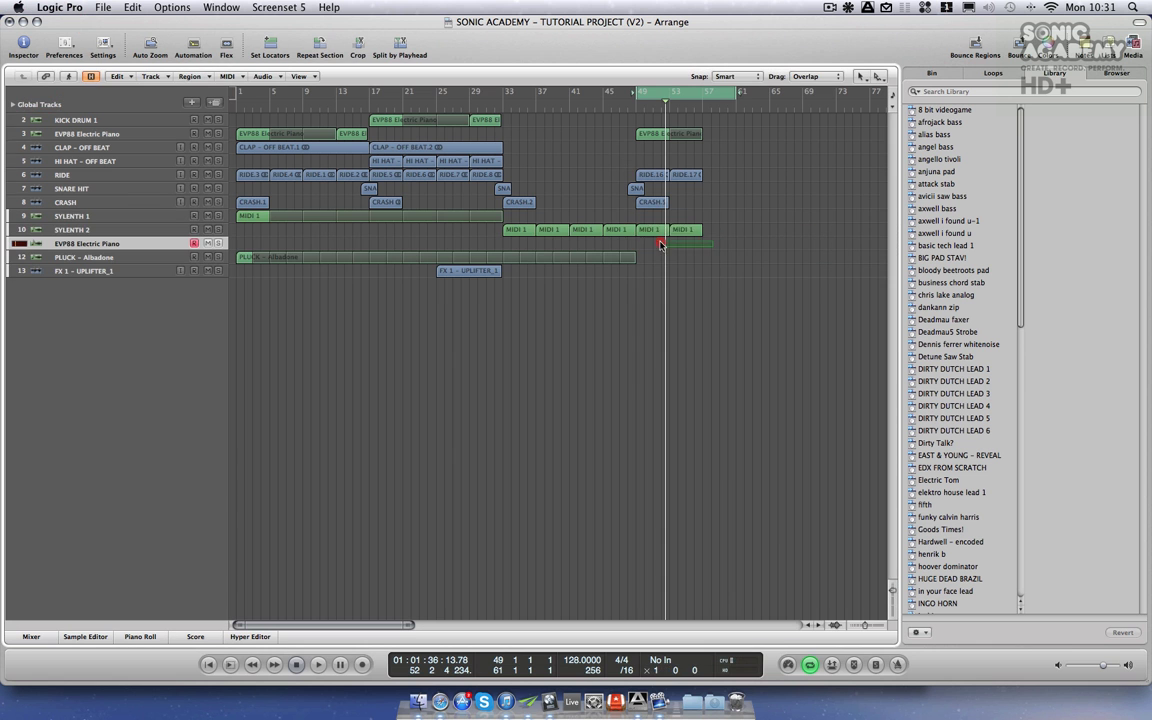
left_click_drag(652, 234, 652, 247)
left_click(219, 243)
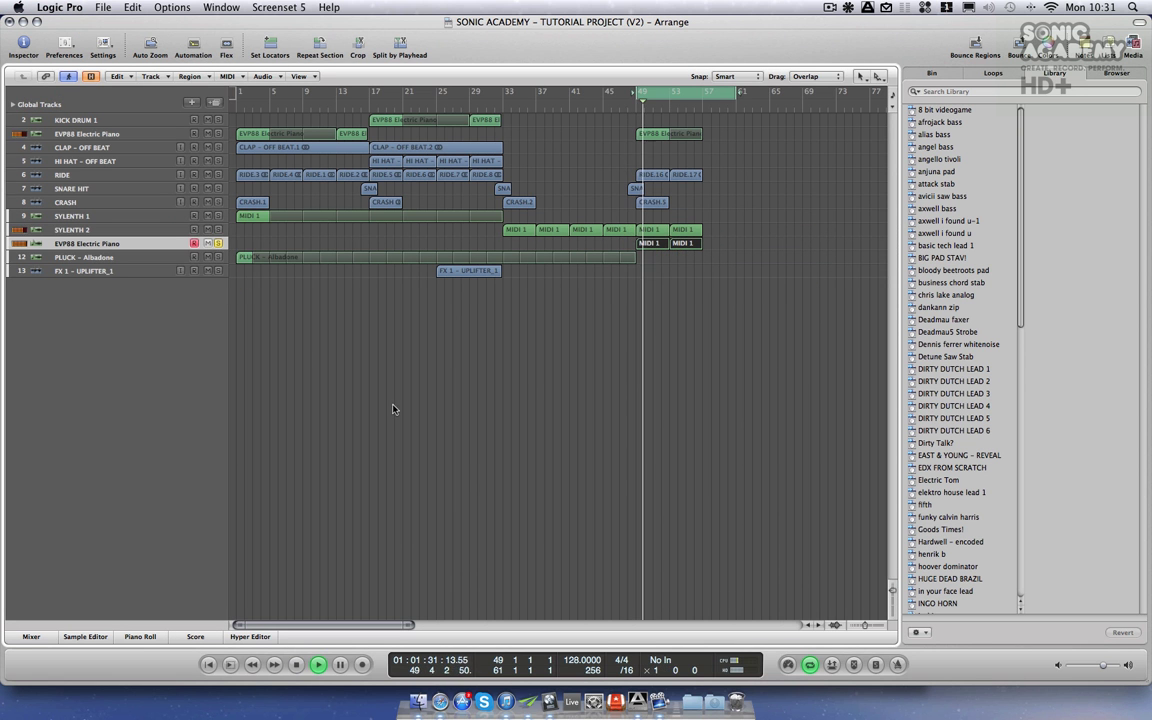
- Solo SYLENTH 2 alongside the new lead track and set the new track's volume to -7.0 dB while comparing them
key("x")
left_click(403, 583)
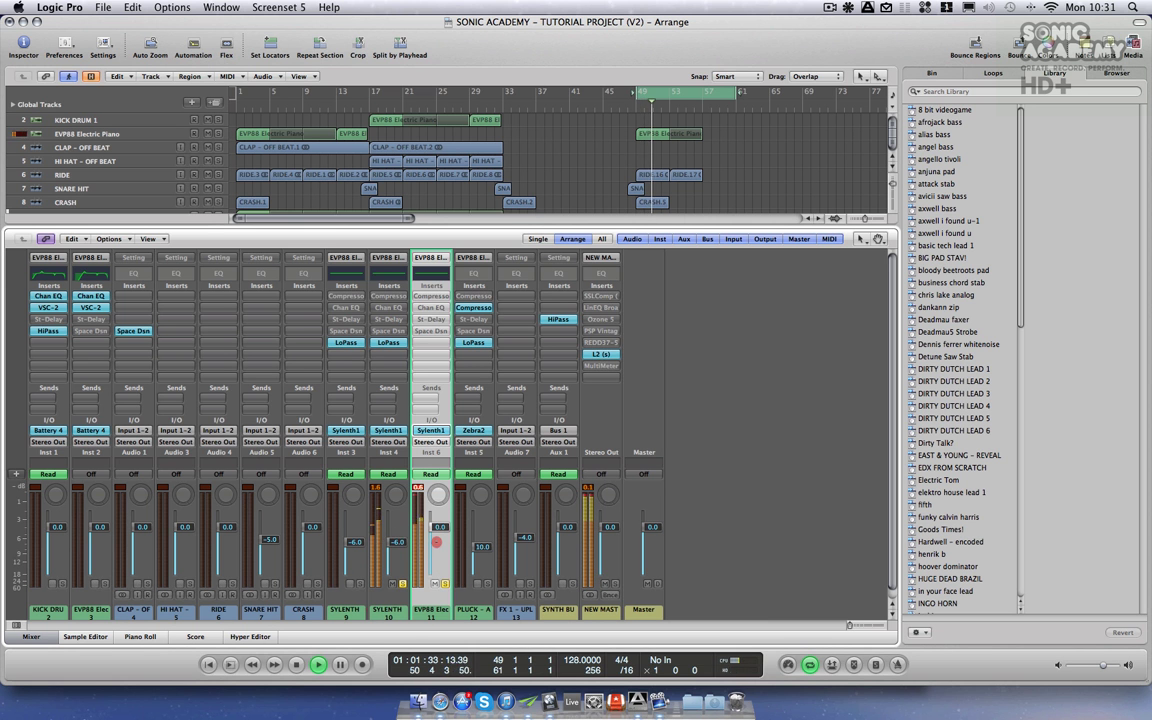
left_click_drag(430, 530, 441, 559)
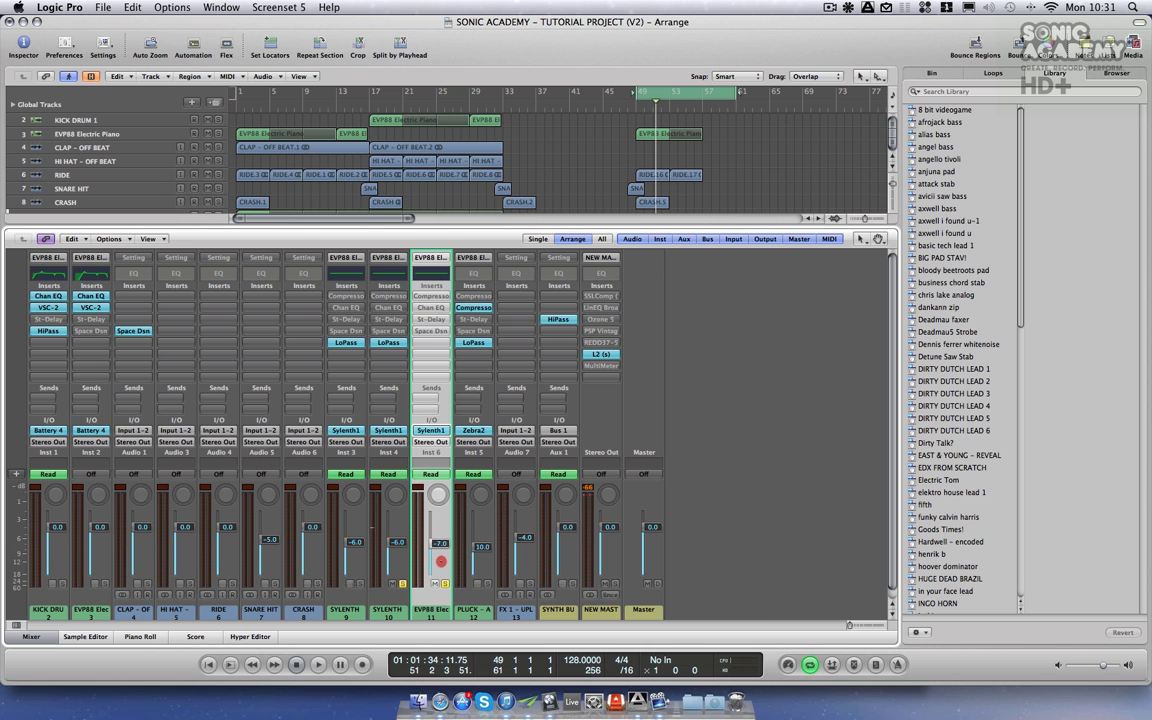
key("space")
left_click(446, 583)
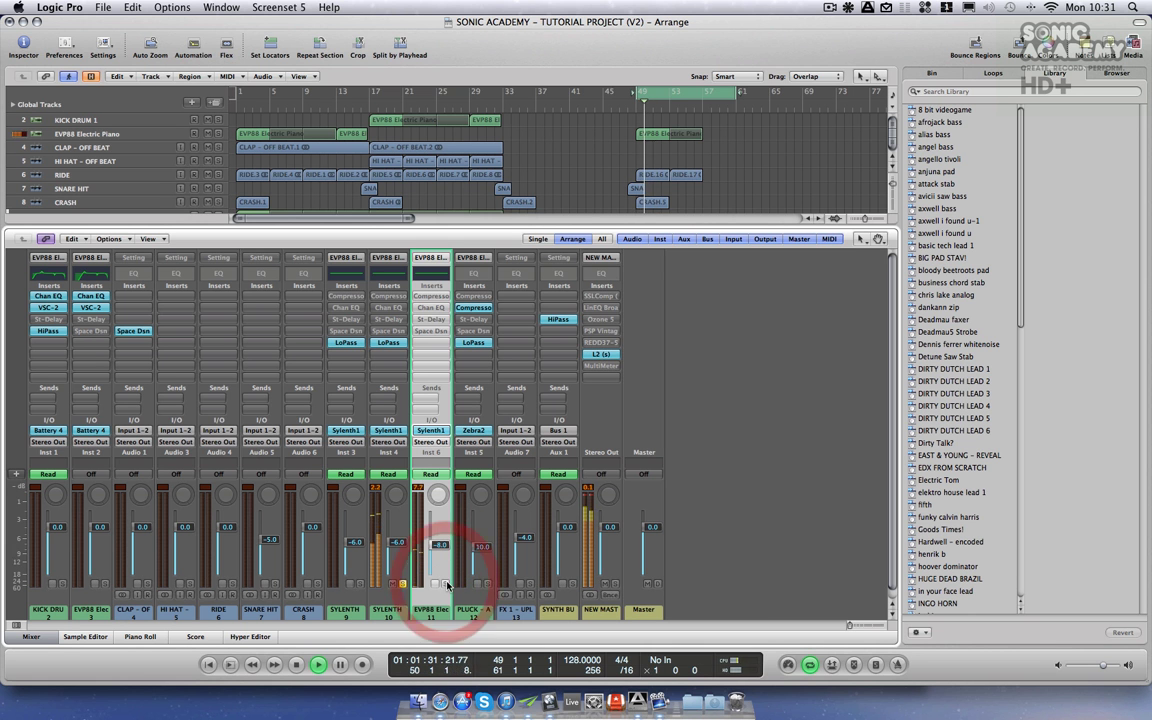
left_click(446, 583)
left_click_drag(443, 551, 444, 548)
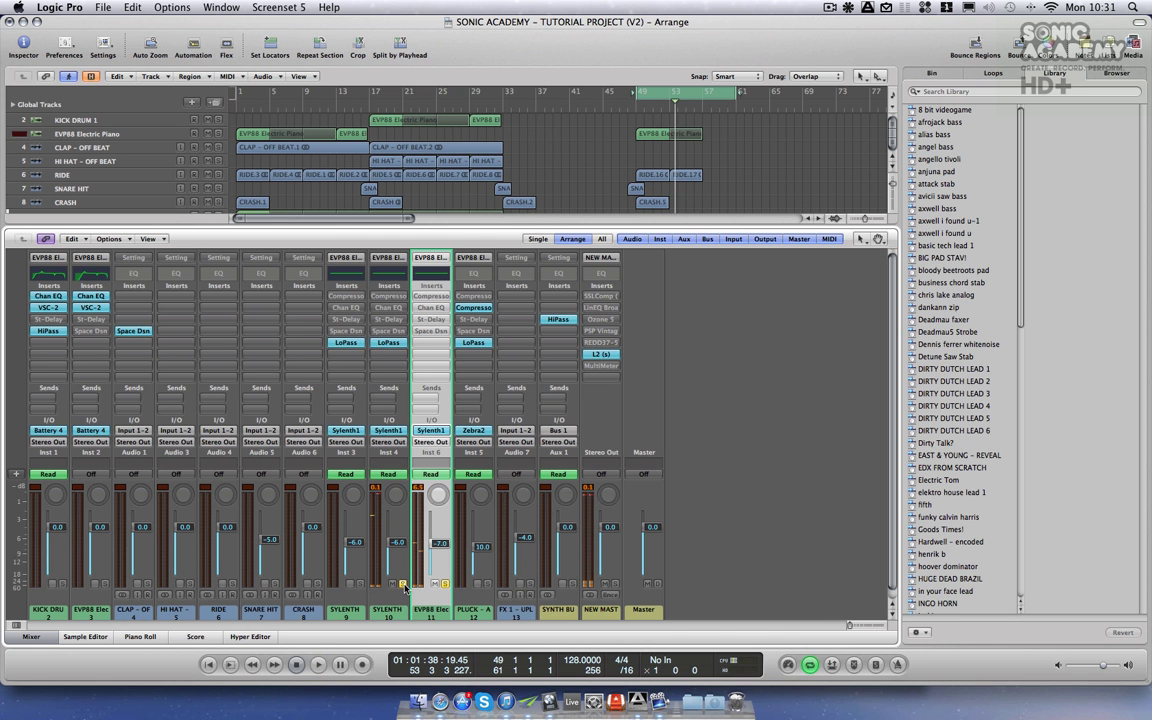
- Route the outputs of SYLENTH 2 and the new Sylenth1 track to Bus 1 (SYNTH BUS)
left_click(393, 445)
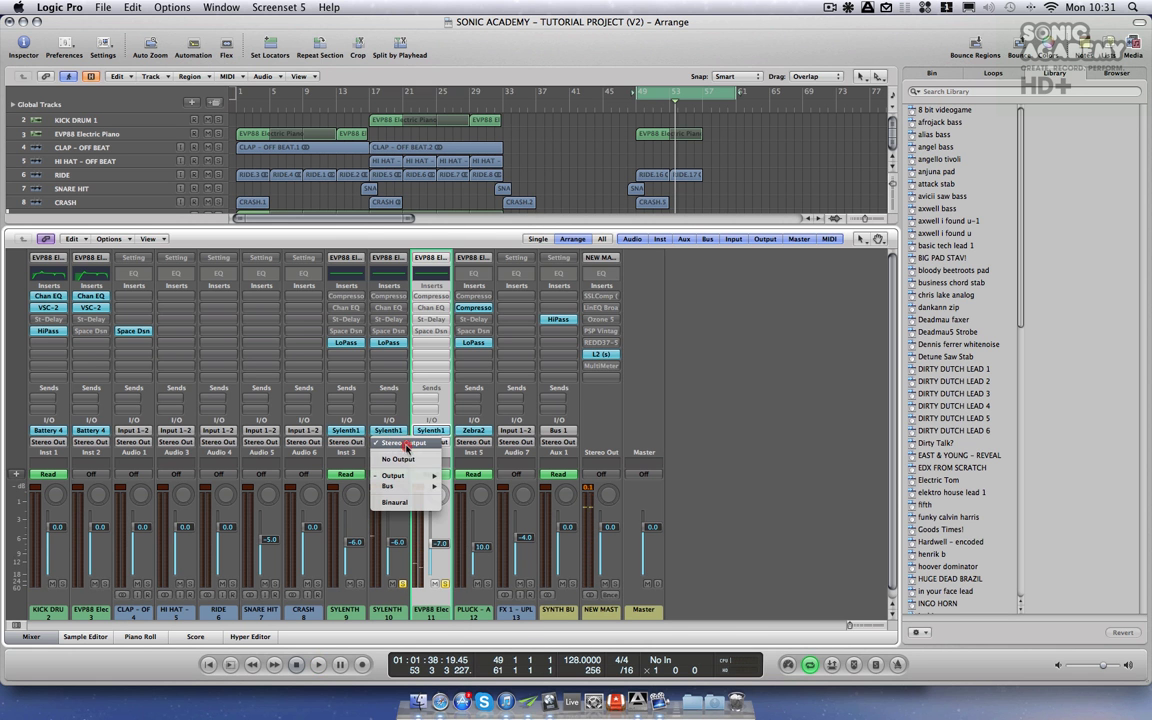
mouse_move(400, 486)
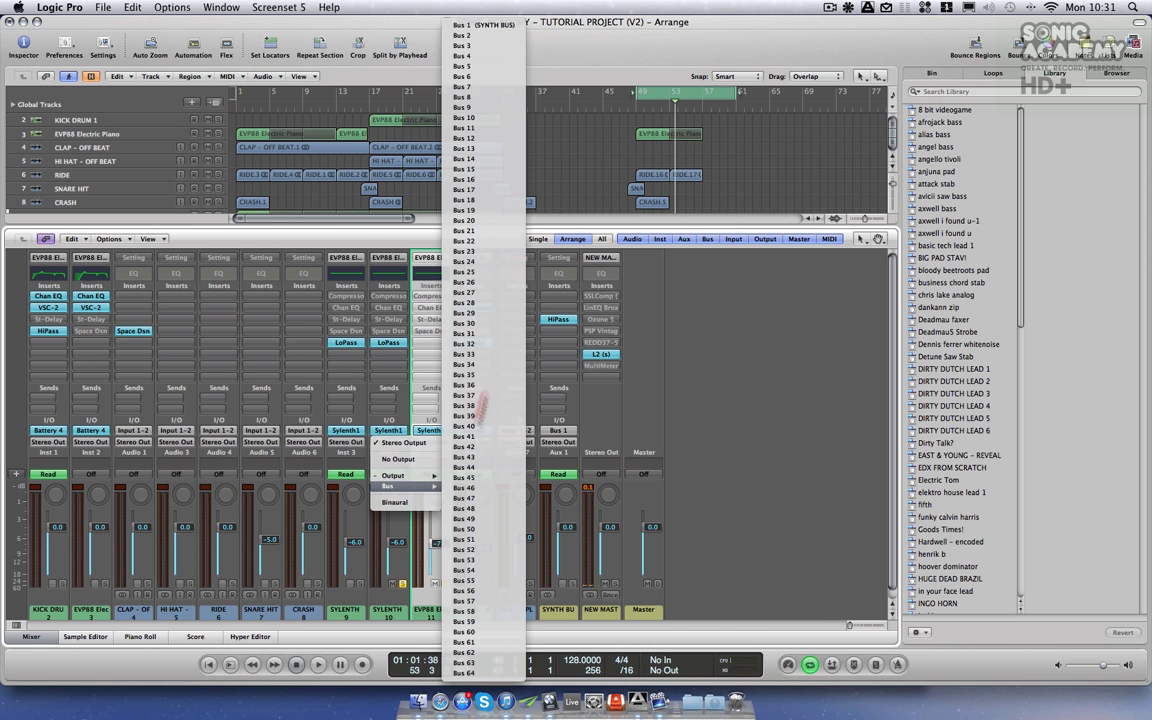
left_click(487, 24)
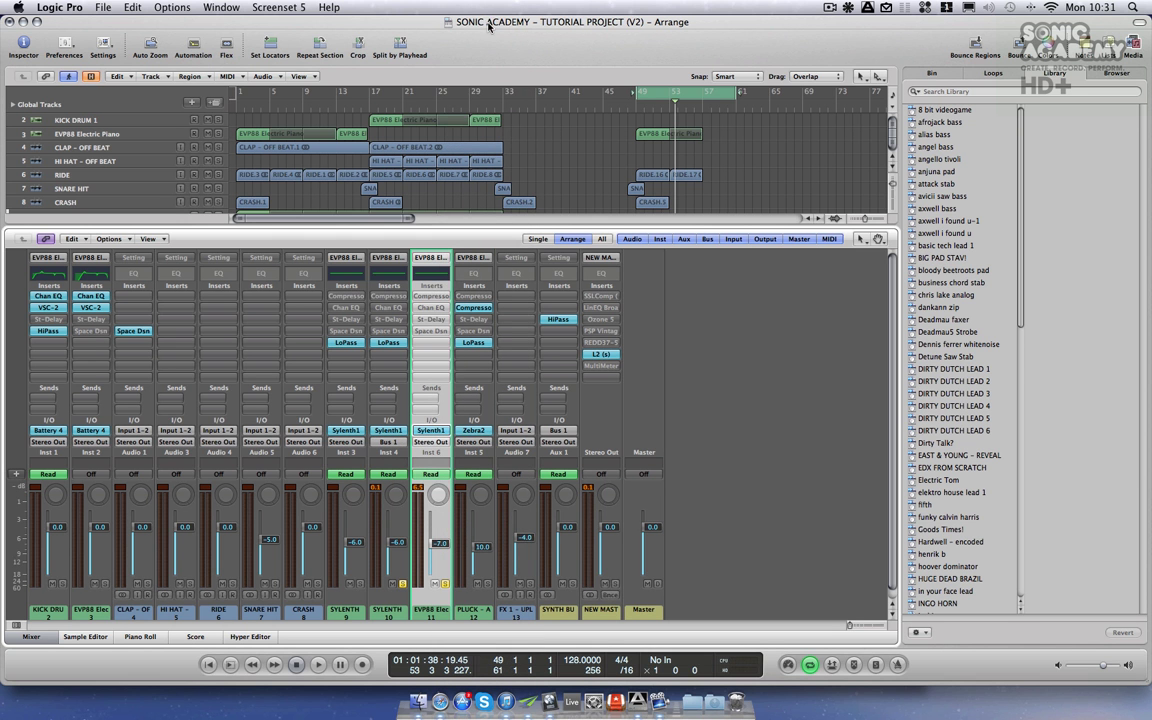
left_click(429, 443)
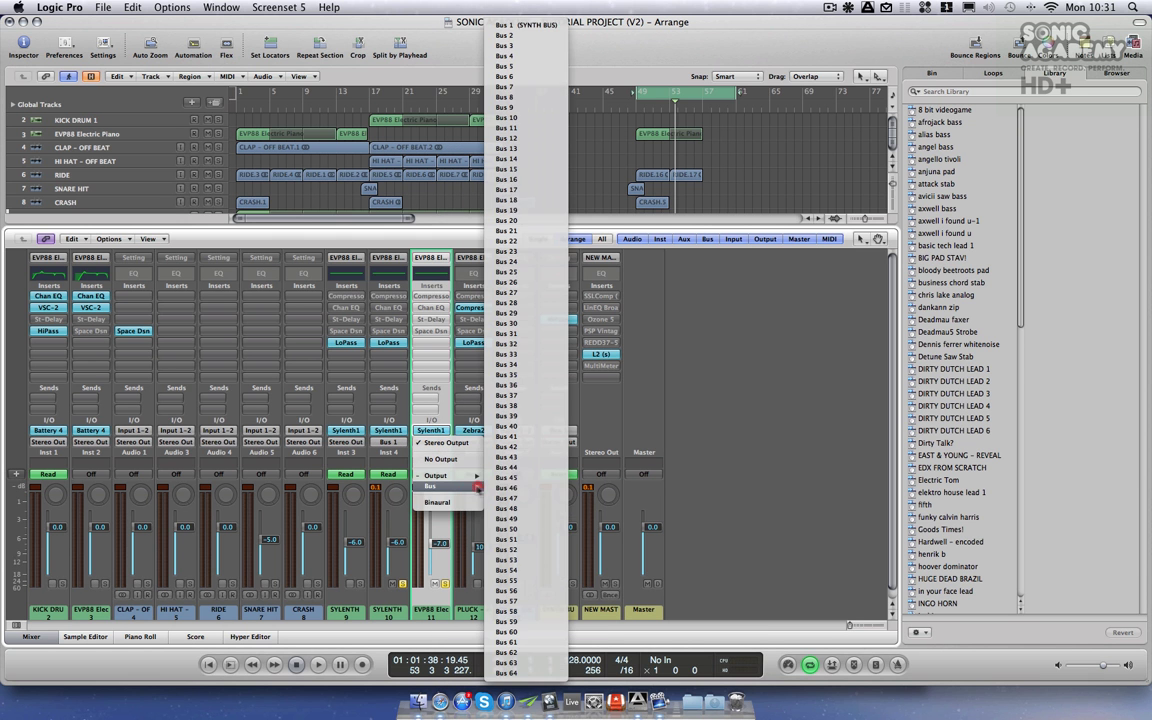
left_click(520, 38)
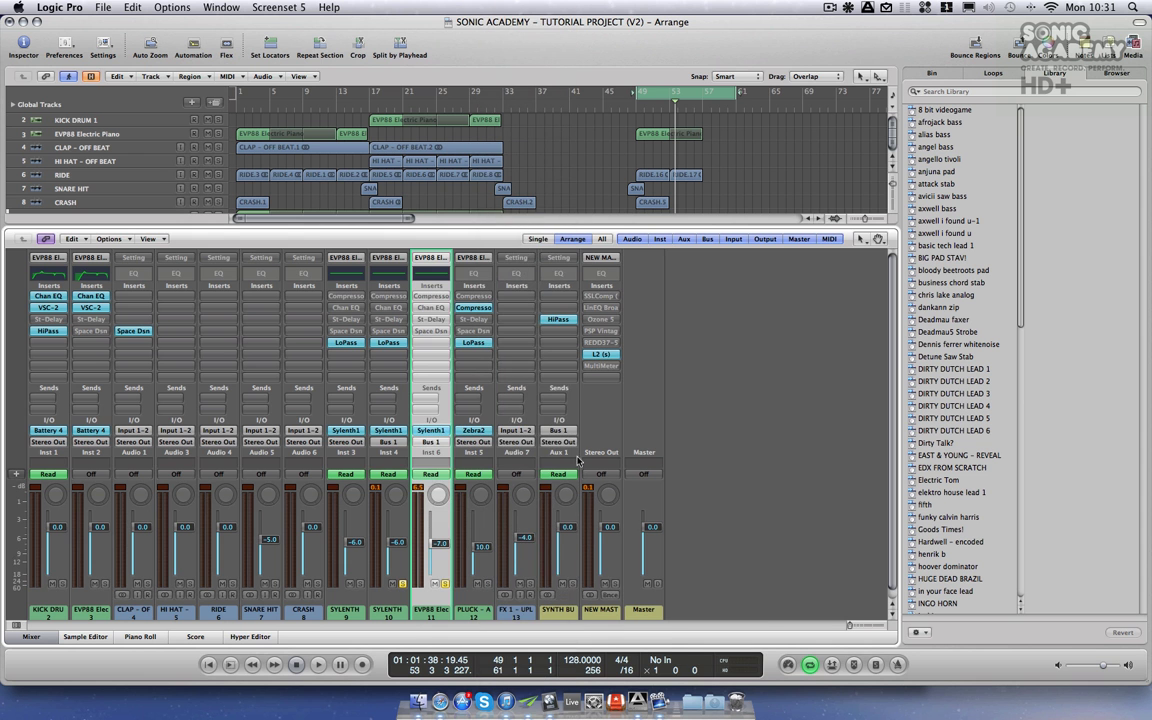
- Create an arrange track for the SYNTH BUS channel and place it below FX 1 - UPLIFTER_1
left_click(577, 422)
key("x")
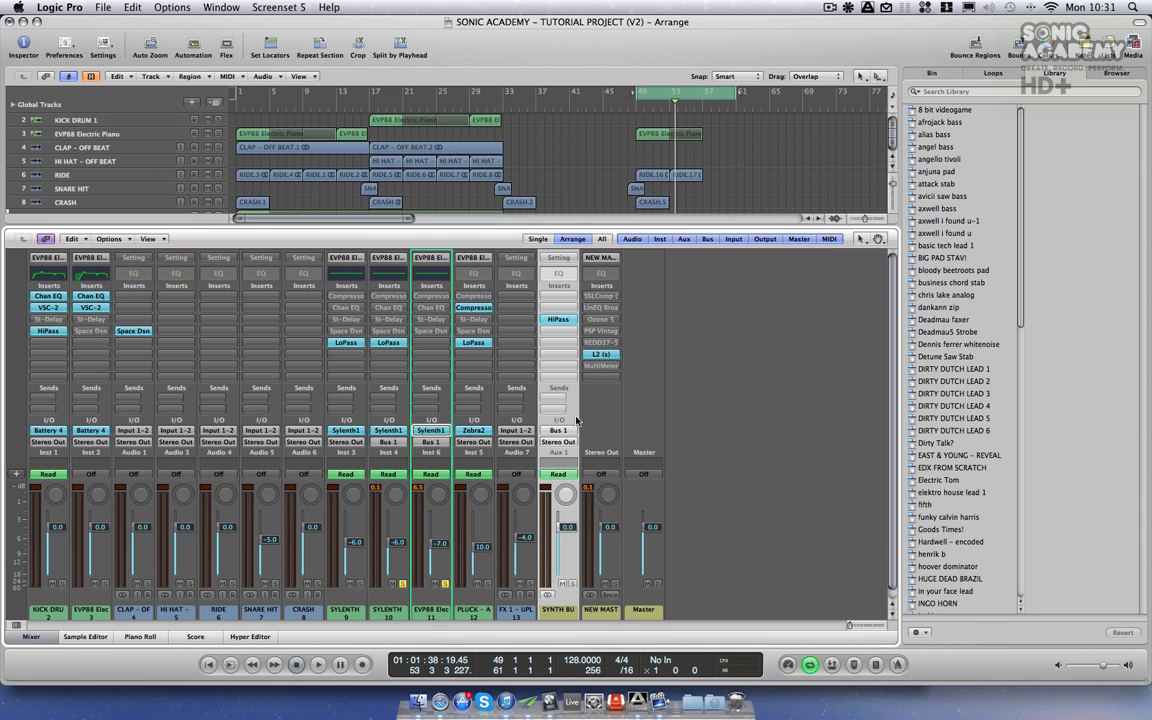
right_click(567, 528)
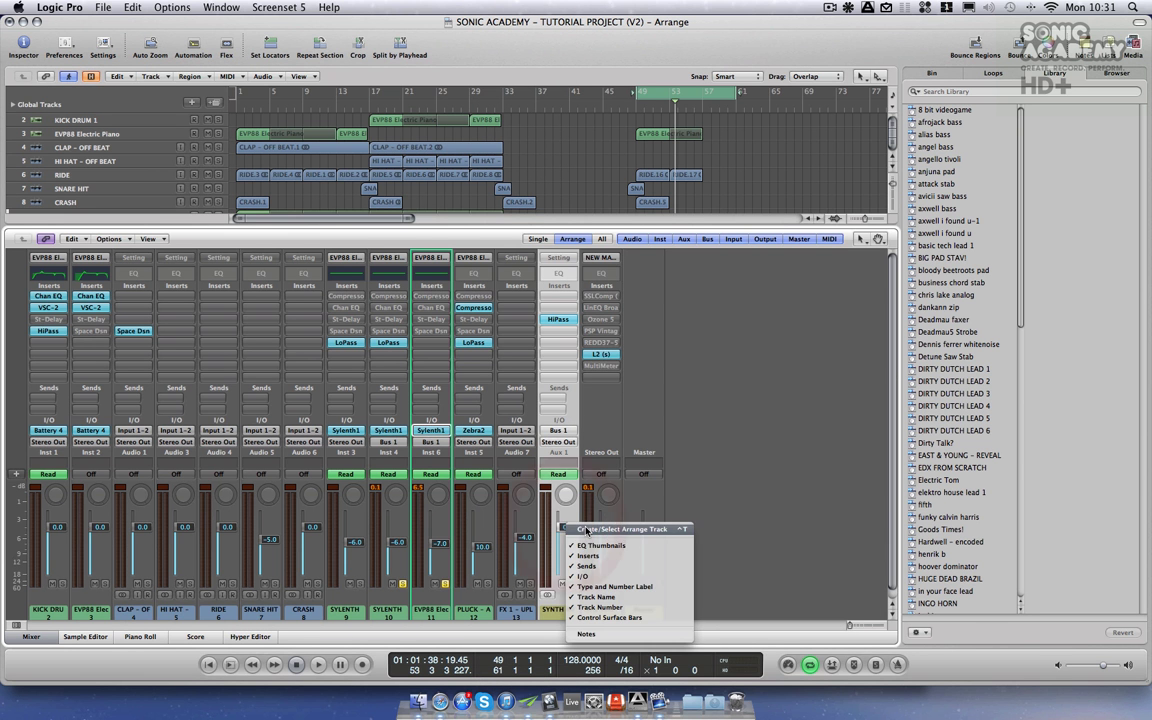
left_click(653, 533)
key("x")
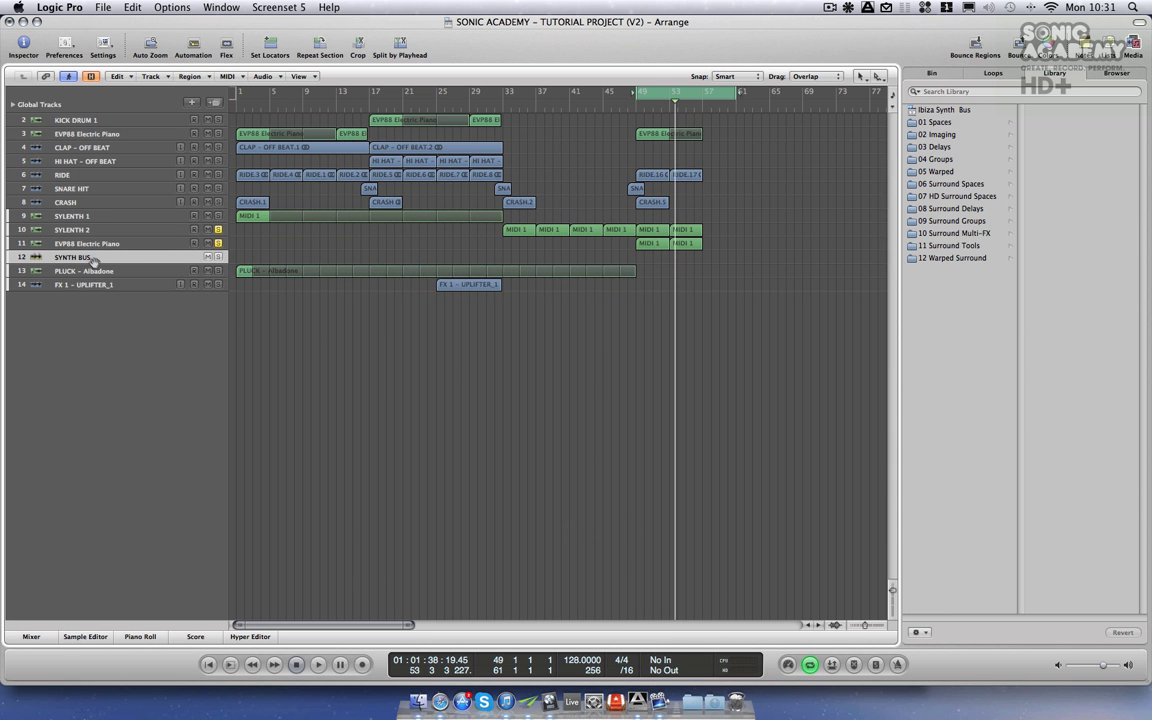
left_click_drag(90, 259, 90, 300)
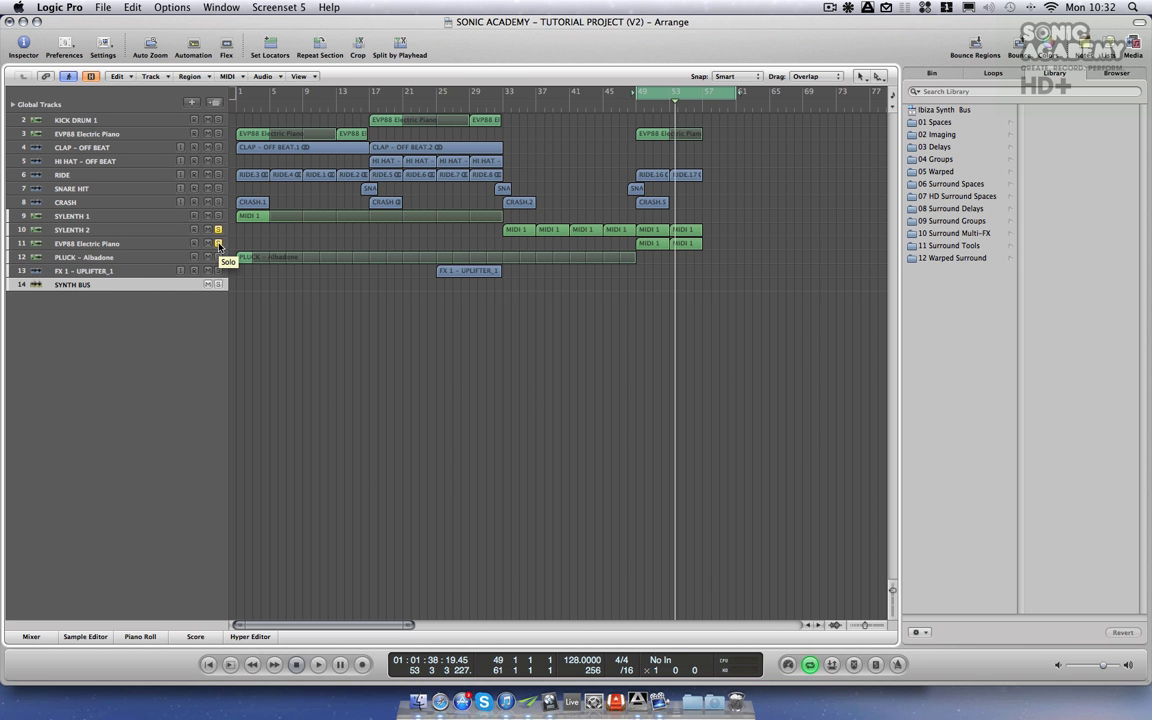
- Look at the HiPass plug-in on SYNTH BUS and turn off solo on SYLENTH 2 and the new lead track
key("x")
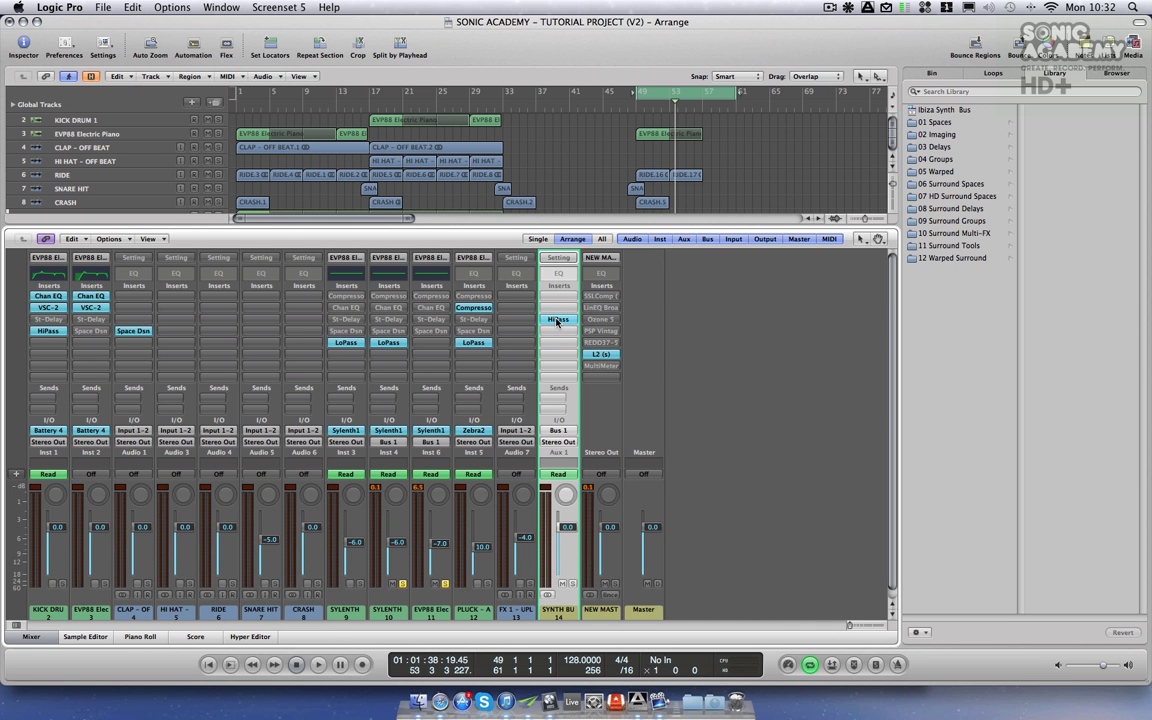
left_click(557, 320)
key("Escape")
key("x")
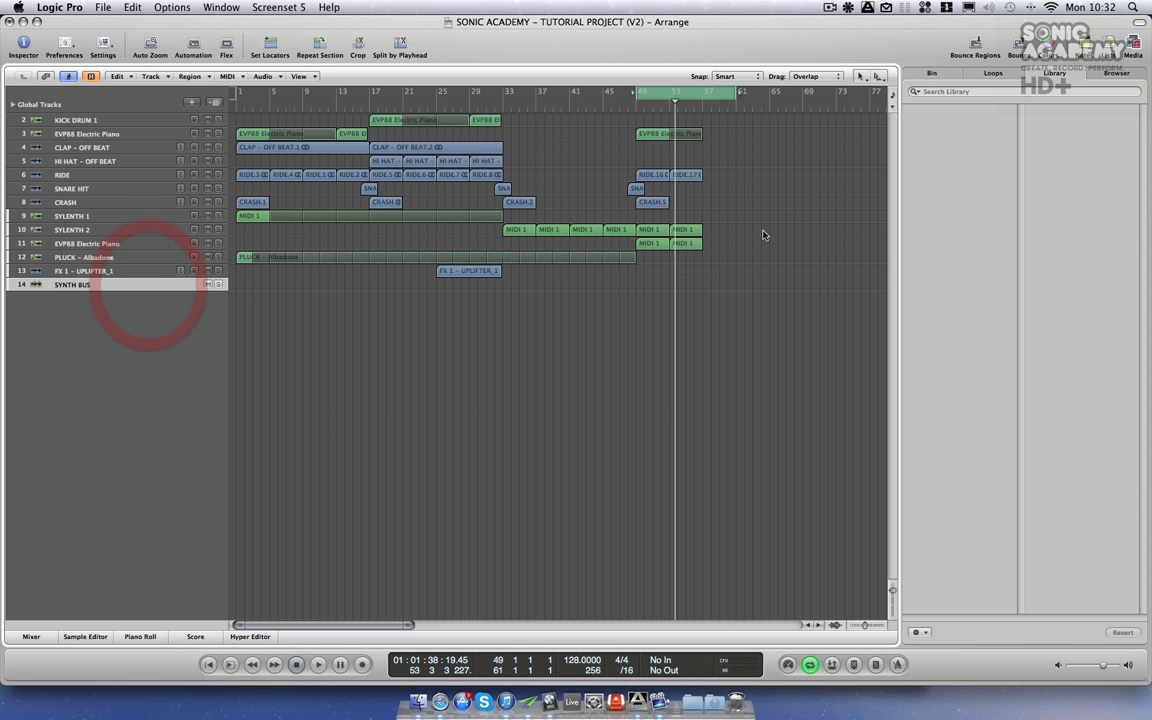
- Insert a stereo Compressor in the slot directly above HiPass on the SYNTH BUS channel
key("x")
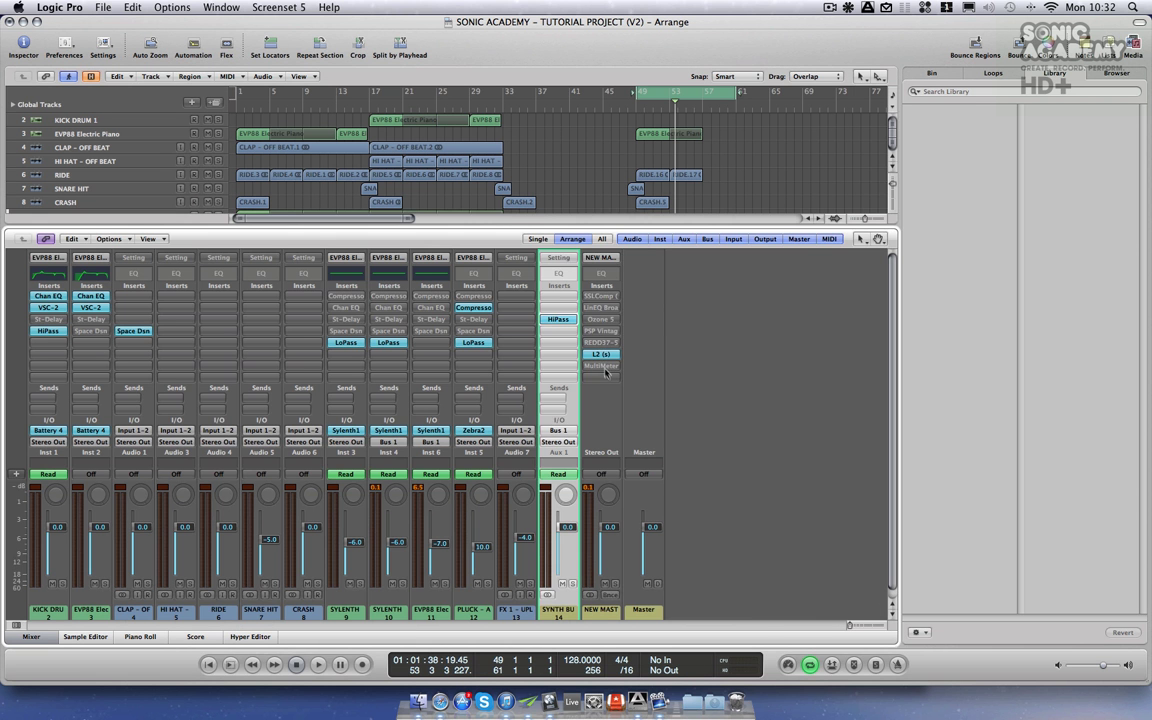
left_click(565, 308)
mouse_move(596, 351)
mouse_move(691, 365)
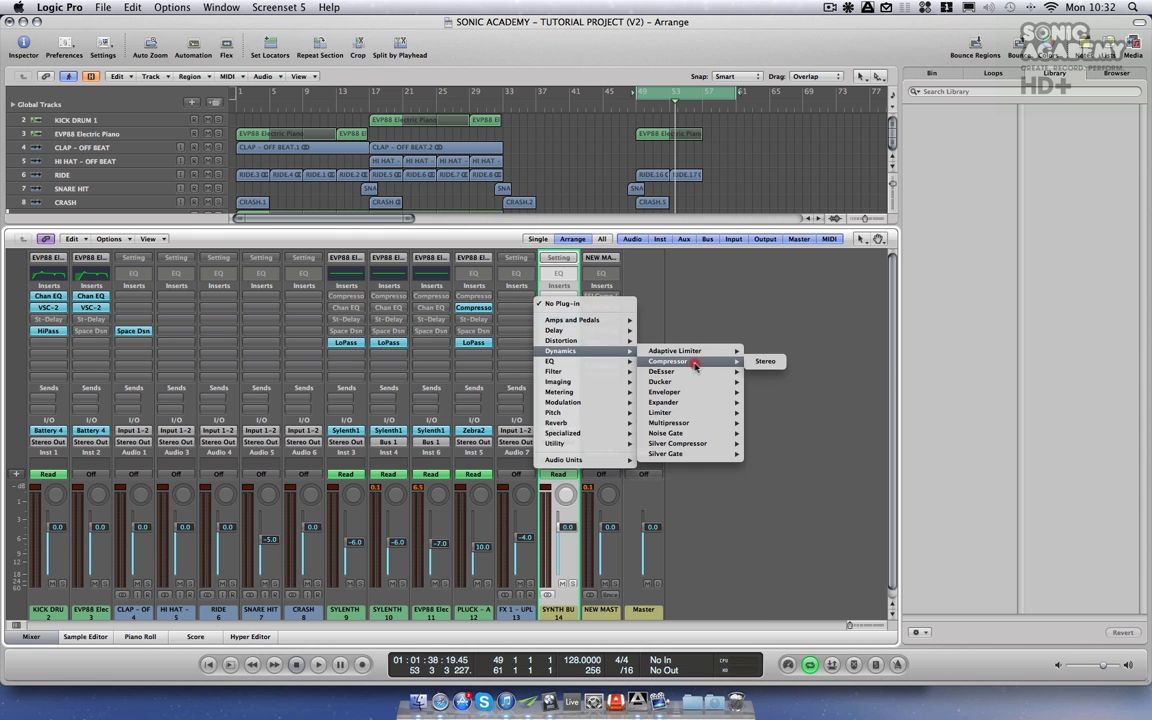
left_click(764, 363)
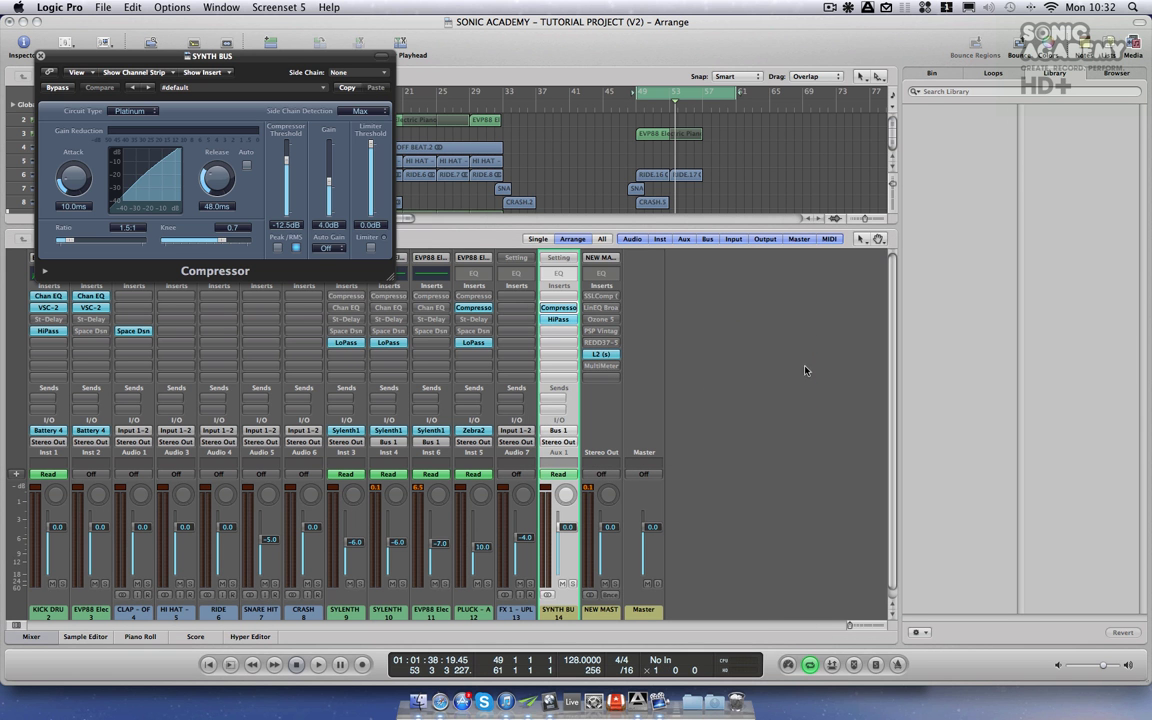
- Set the SYNTH BUS Compressor's side chain to Audio 2, detection to Peak, ratio to 30.0:1 and threshold to 0.0 dB
left_click(365, 78)
left_click(395, 97)
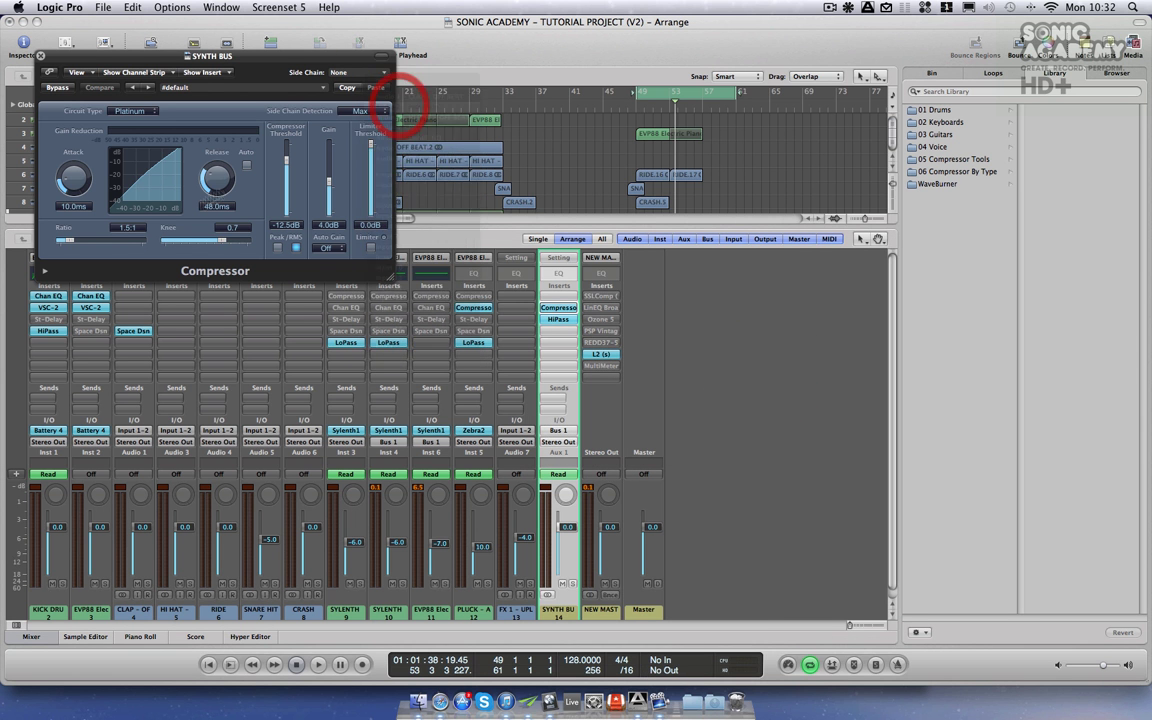
left_click(279, 248)
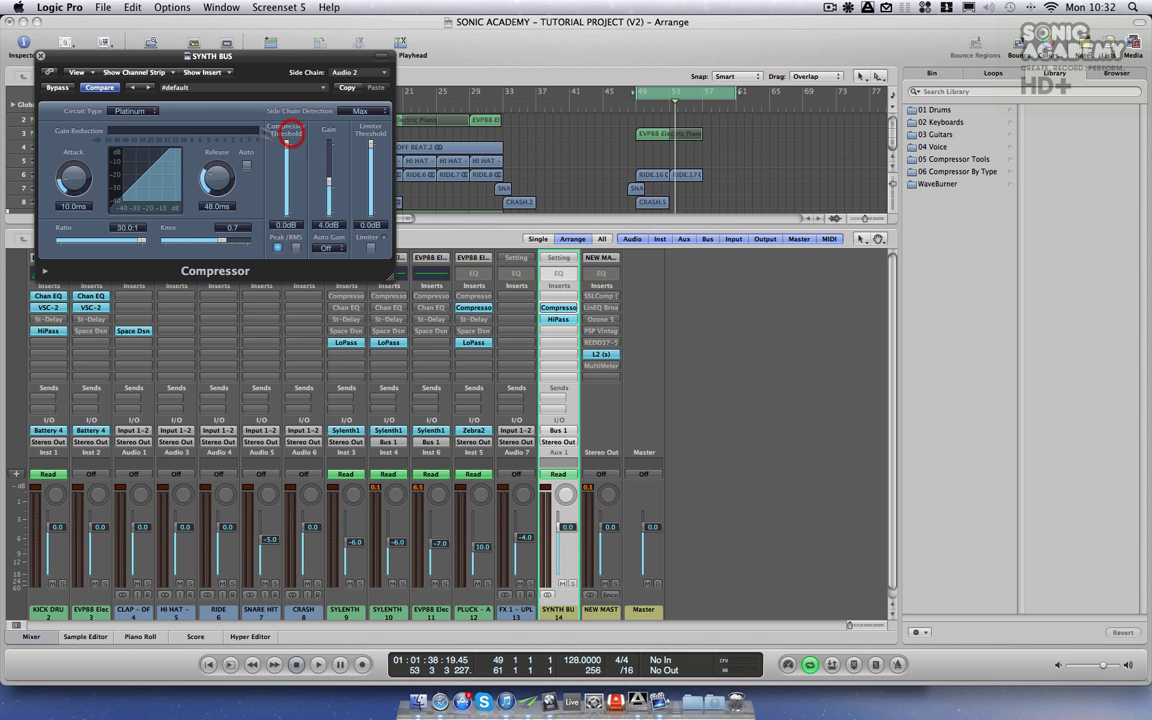
key("x")
left_click(41, 57)
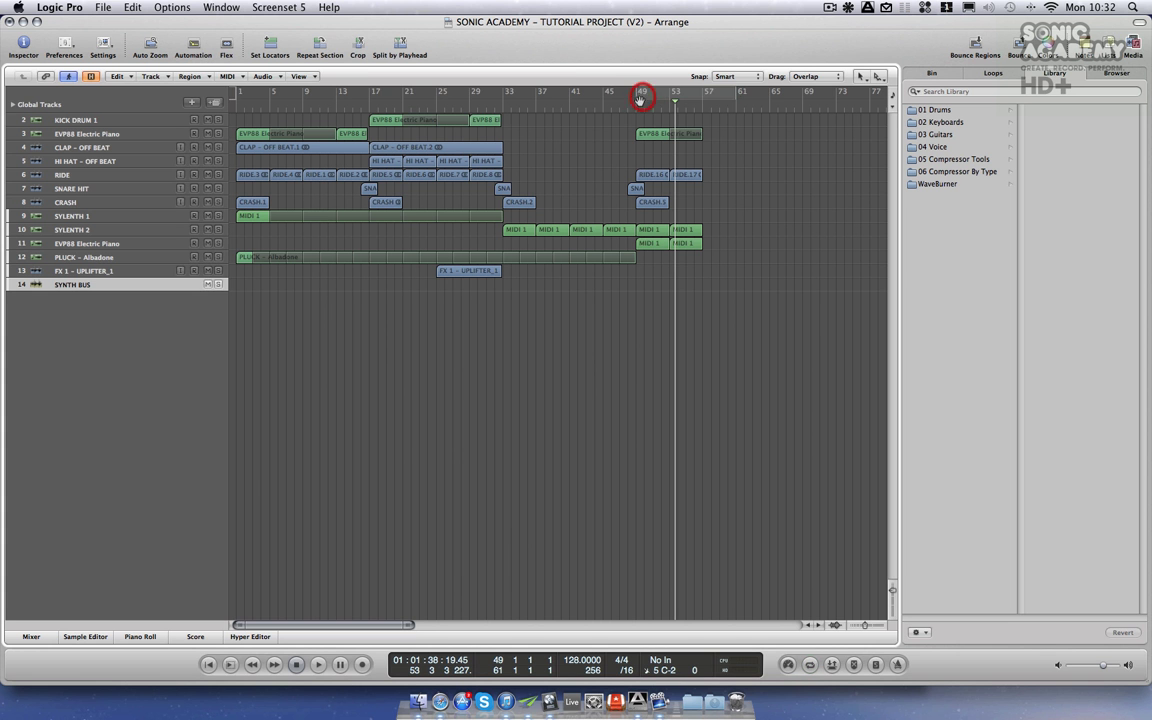
- Set the cycle range to bars 49 to 57 and show the Compressor Threshold automation on the SYNTH BUS track
left_click_drag(642, 93, 705, 100)
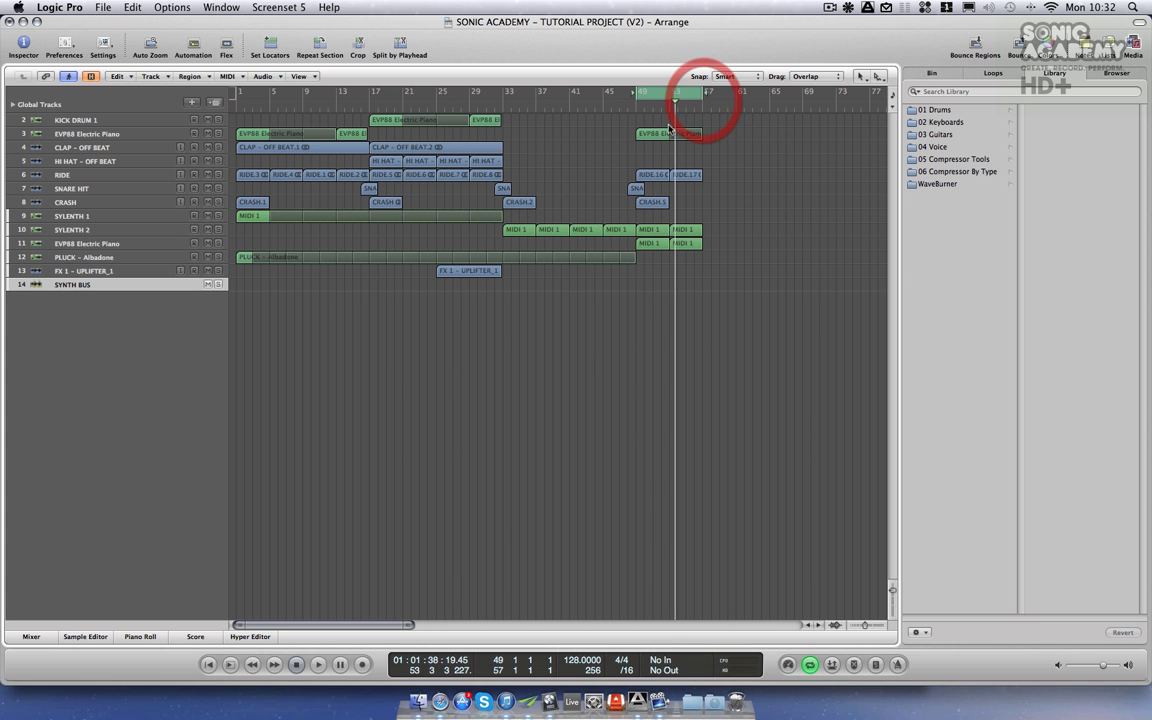
key("a")
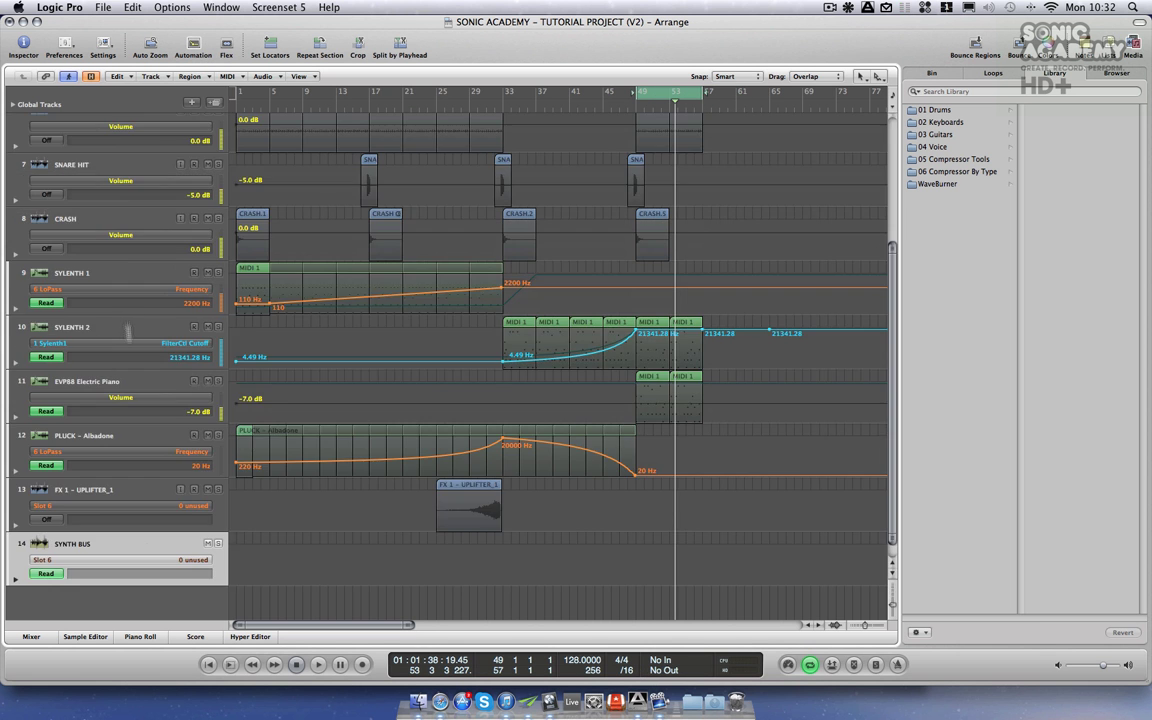
left_click(121, 566)
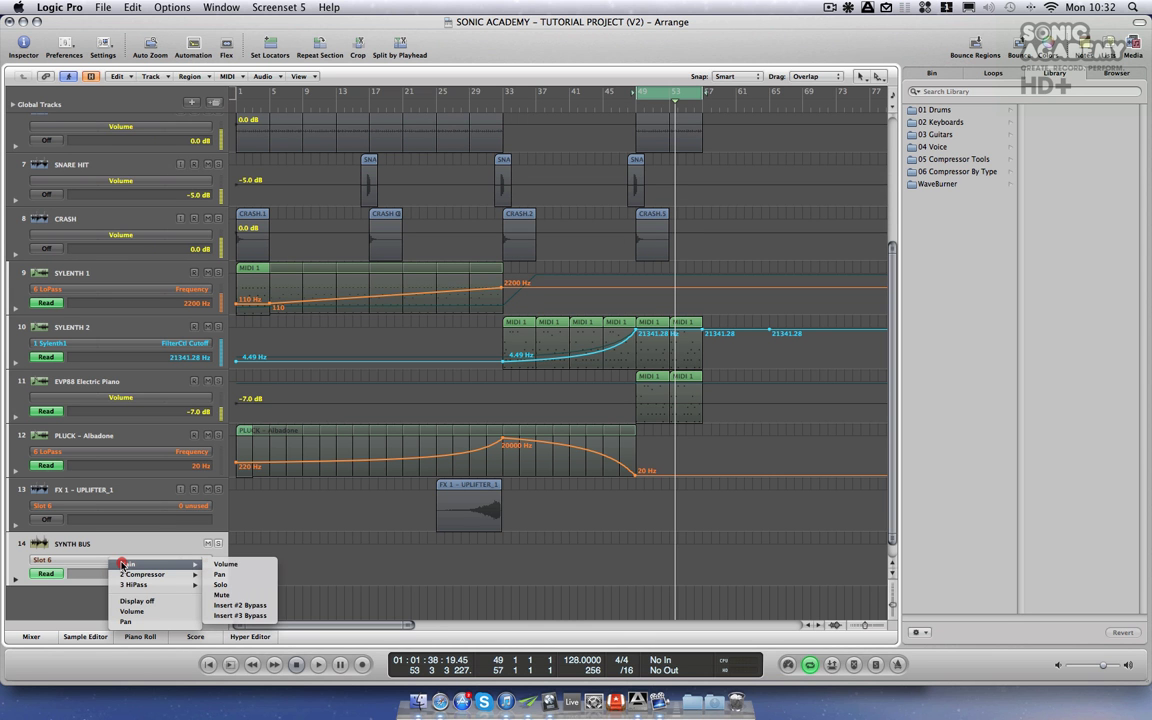
mouse_move(143, 576)
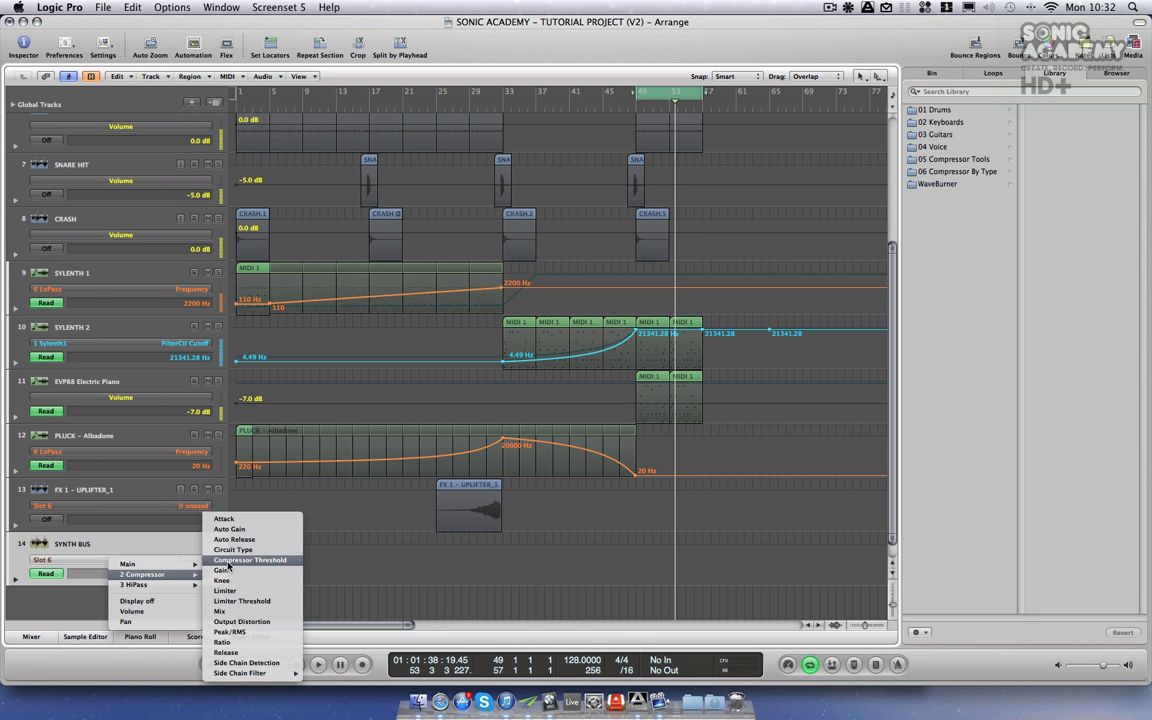
left_click(229, 562)
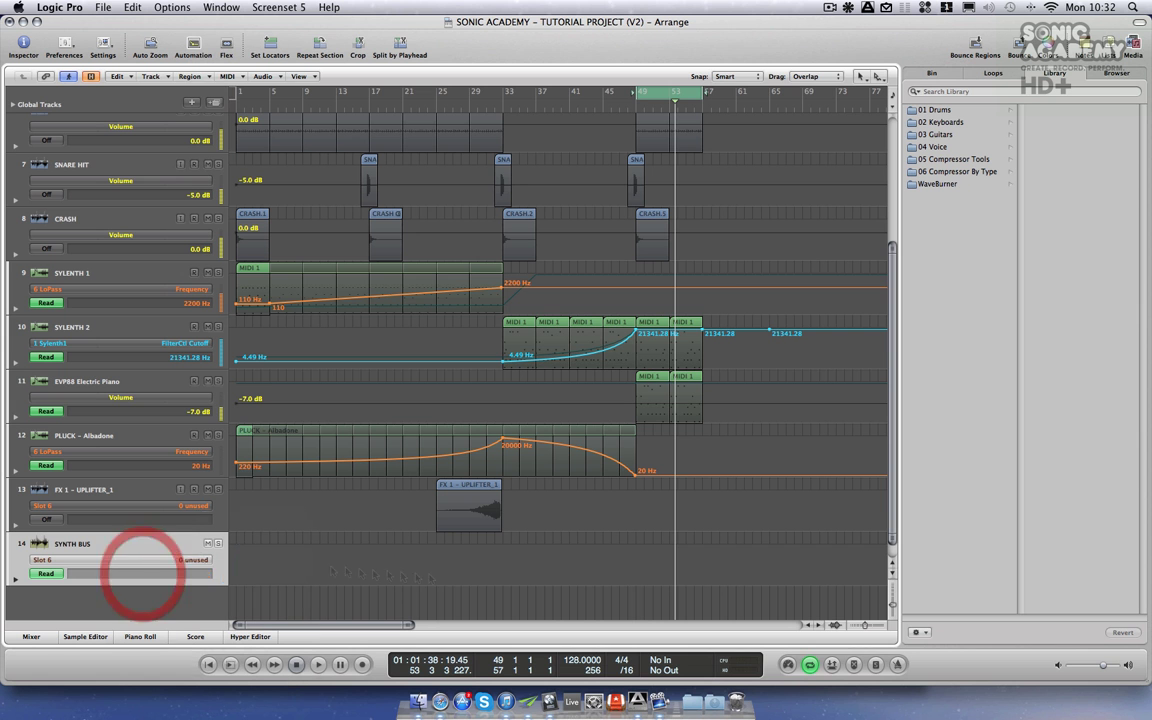
- Automate the SYNTH BUS Compressor Threshold to fall from 0.0 dB just before bar 49 to -23.0 dB at bar 49
left_click(618, 547)
mouse_move(636, 549)
left_mouse_down()
mouse_move(636, 567)
mouse_move(631, 556)
left_mouse_up()
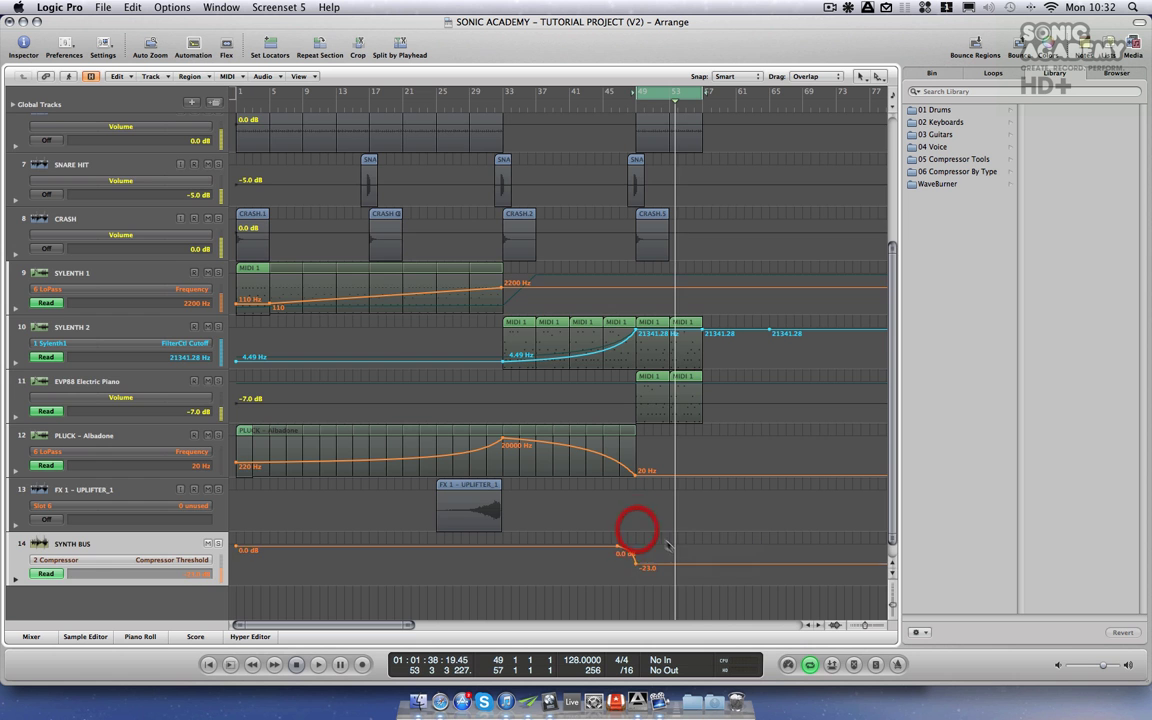
key("a")
- Play the drop from around bar 49 and check the SYNTH BUS threshold automation against it
double_click(617, 110)
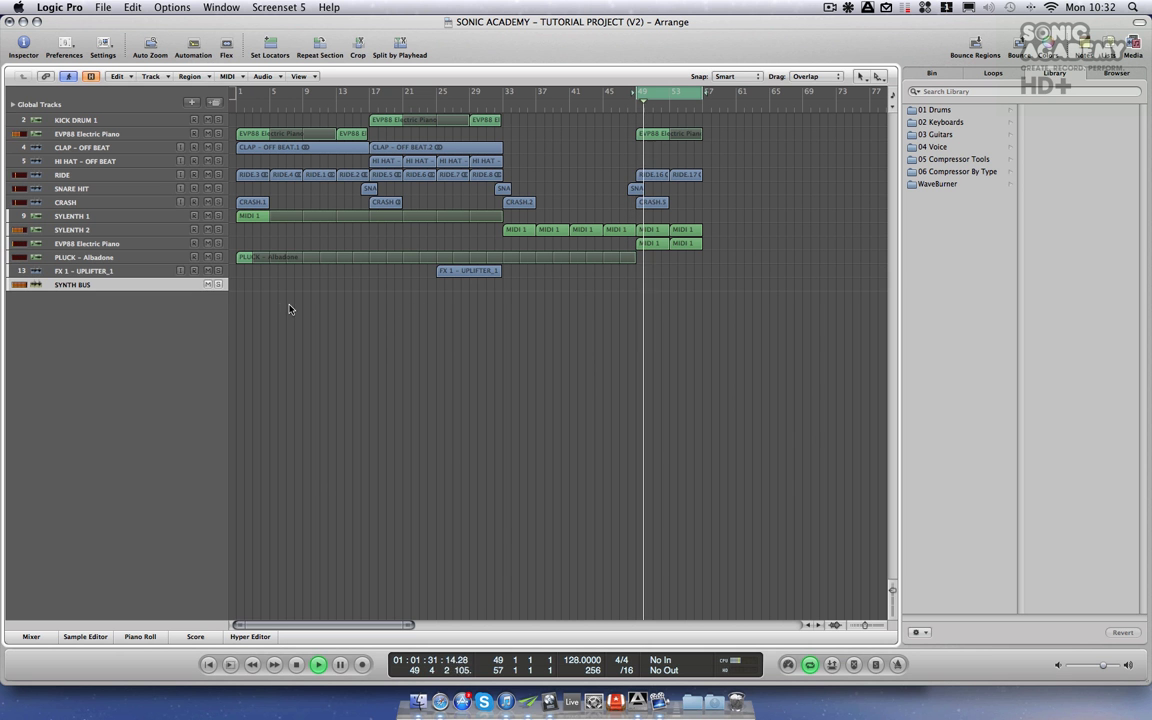
key("a")
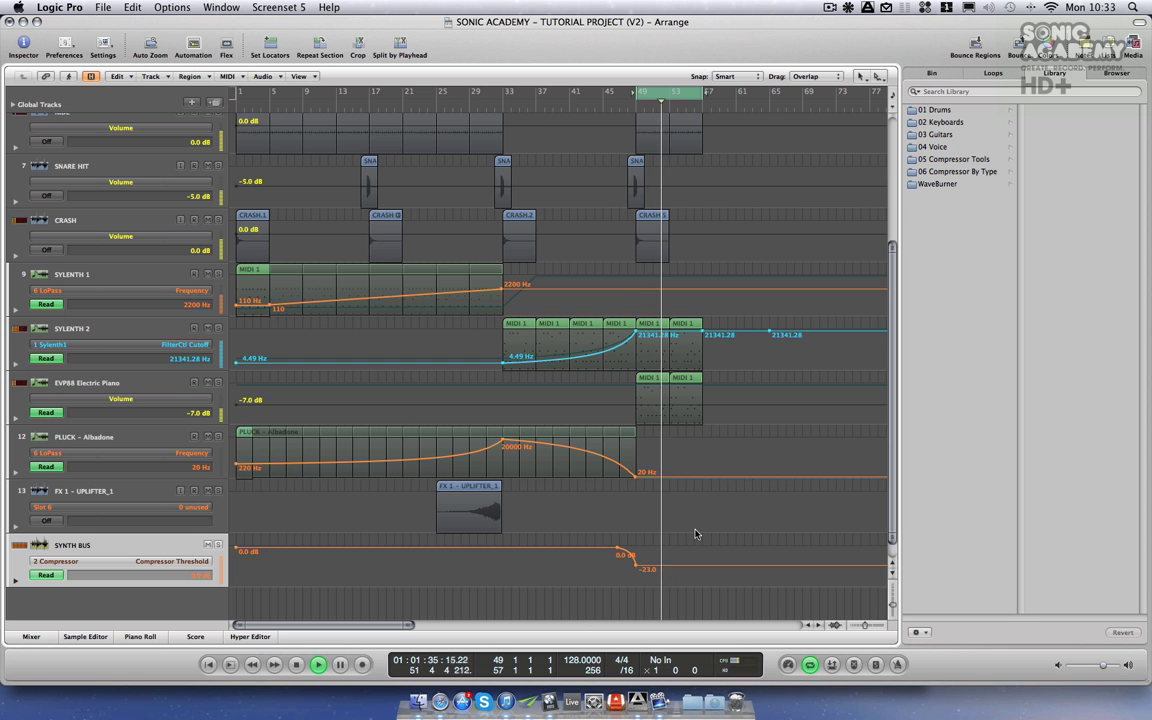
key("a")
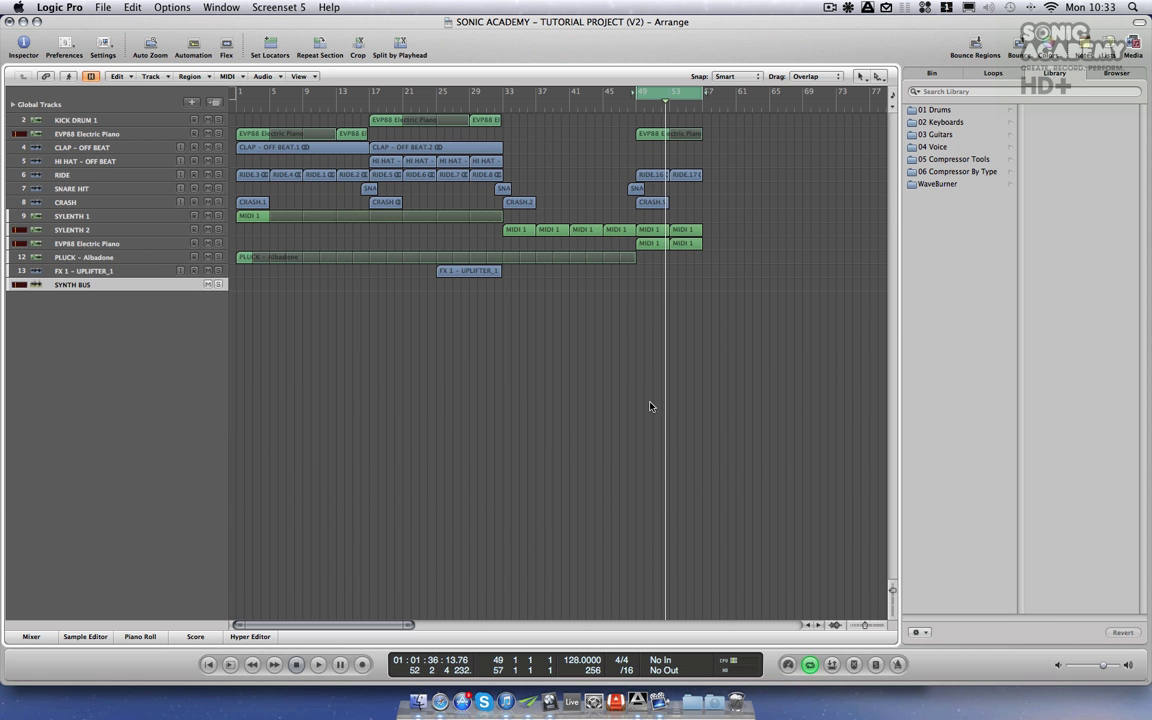
- Extend the cycle range to bar 65 and copy the FX 1 - UPLIFTER_1 region to bars 41 and 57
left_click(656, 231)
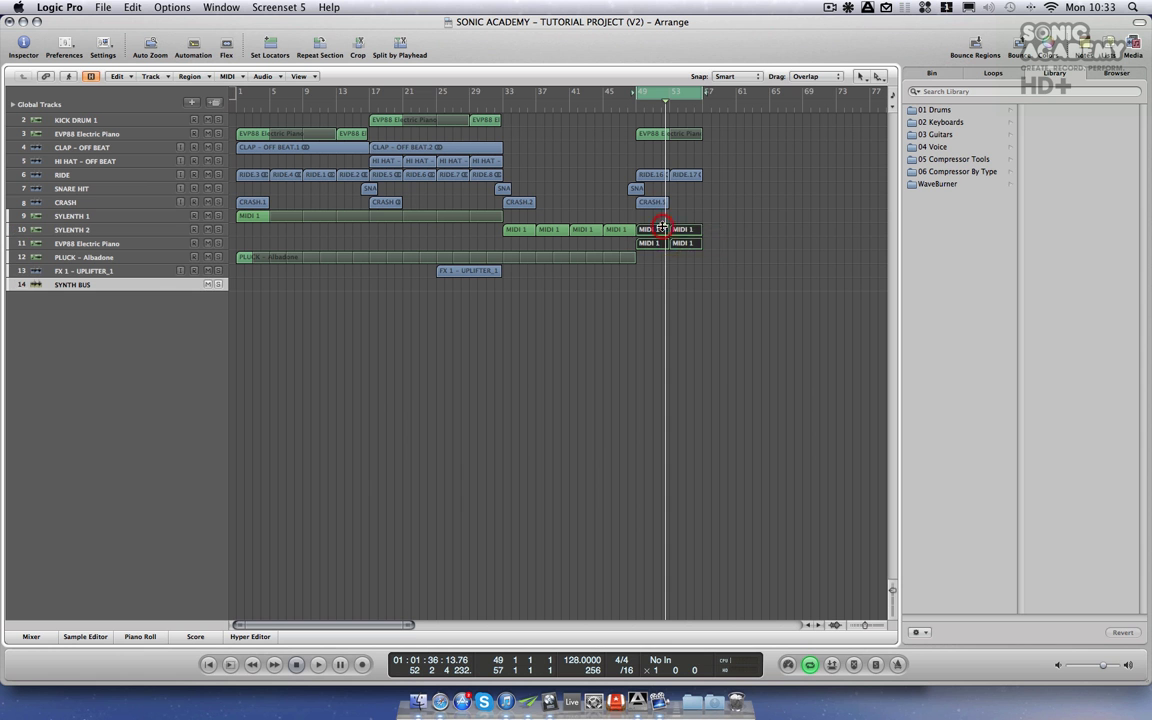
left_click_drag(700, 92, 765, 95)
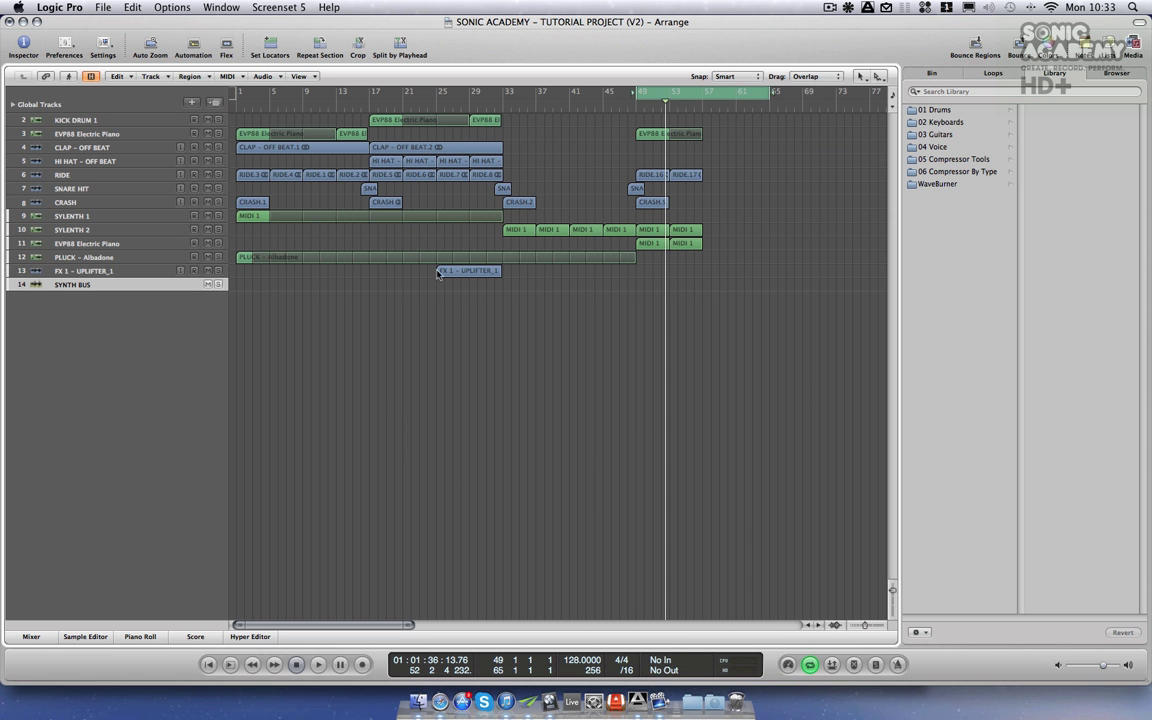
left_click_drag(465, 275, 724, 273)
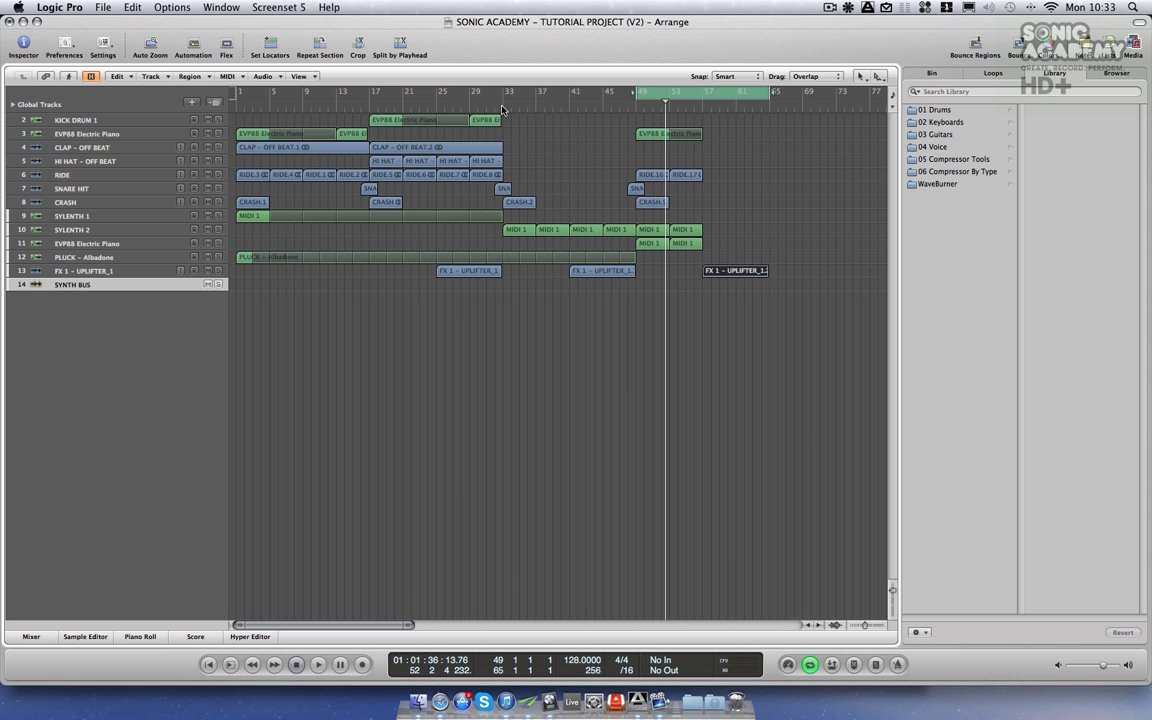
- Play the arrangement from around bar 31 and from around bar 45 into the drop, checking the track automation curves
double_click(490, 104)
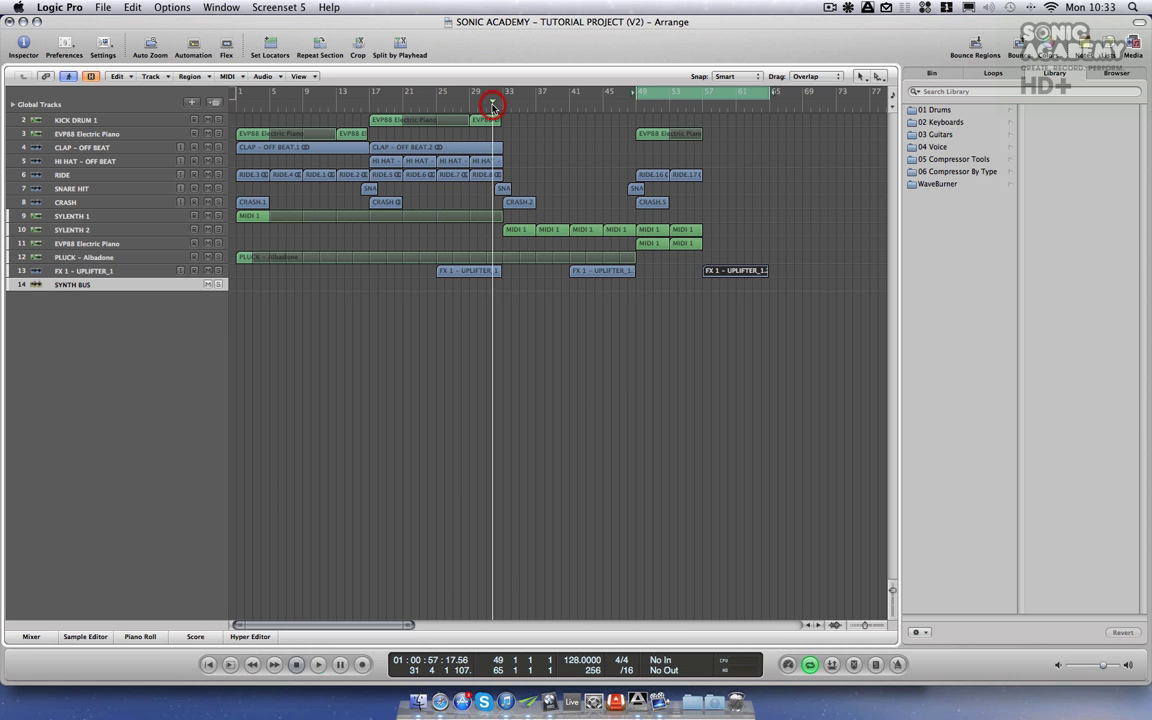
left_click(608, 104)
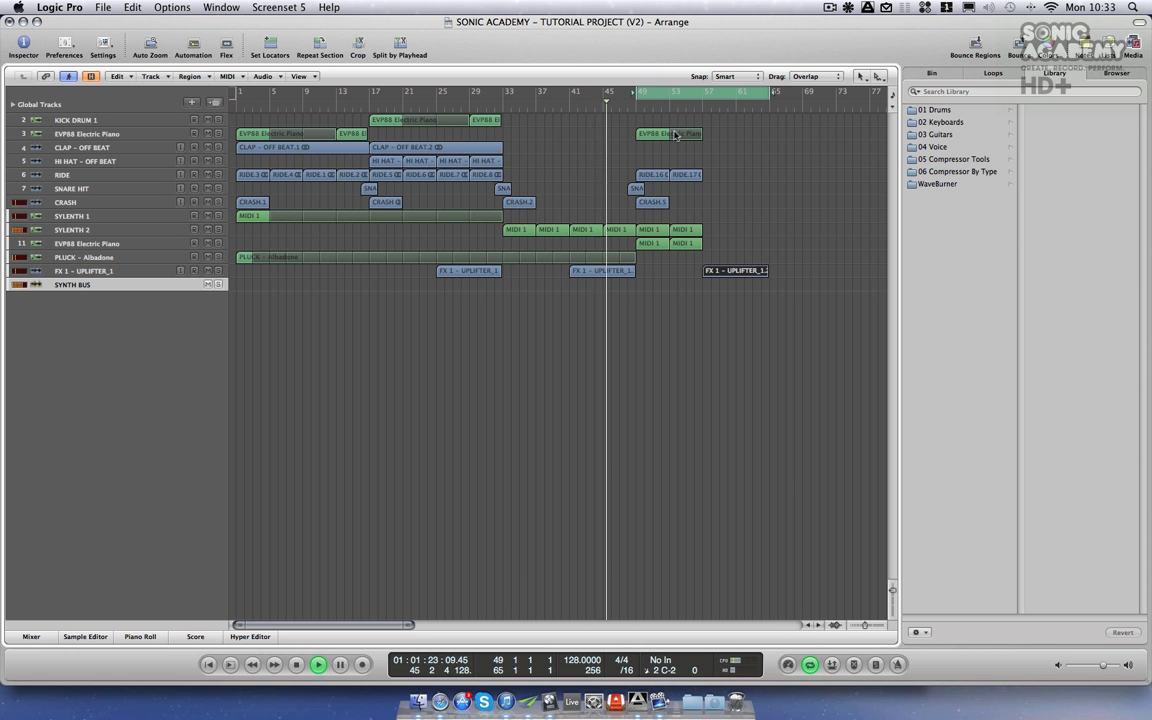
key("a")
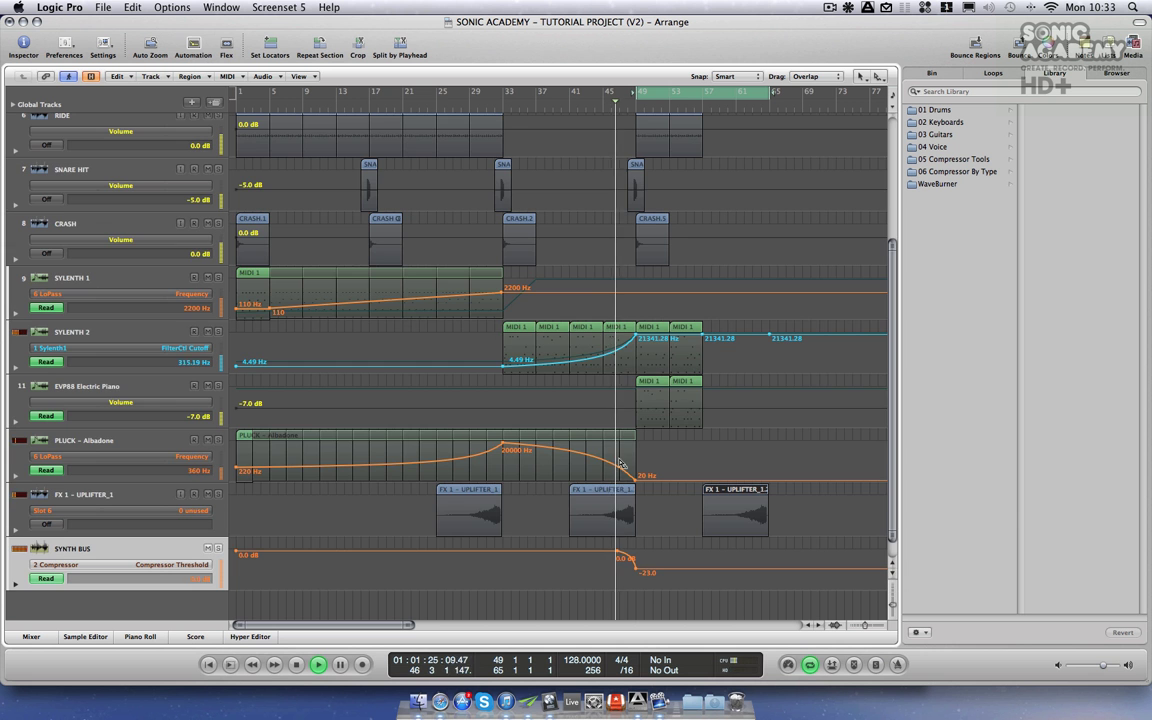
key("a")
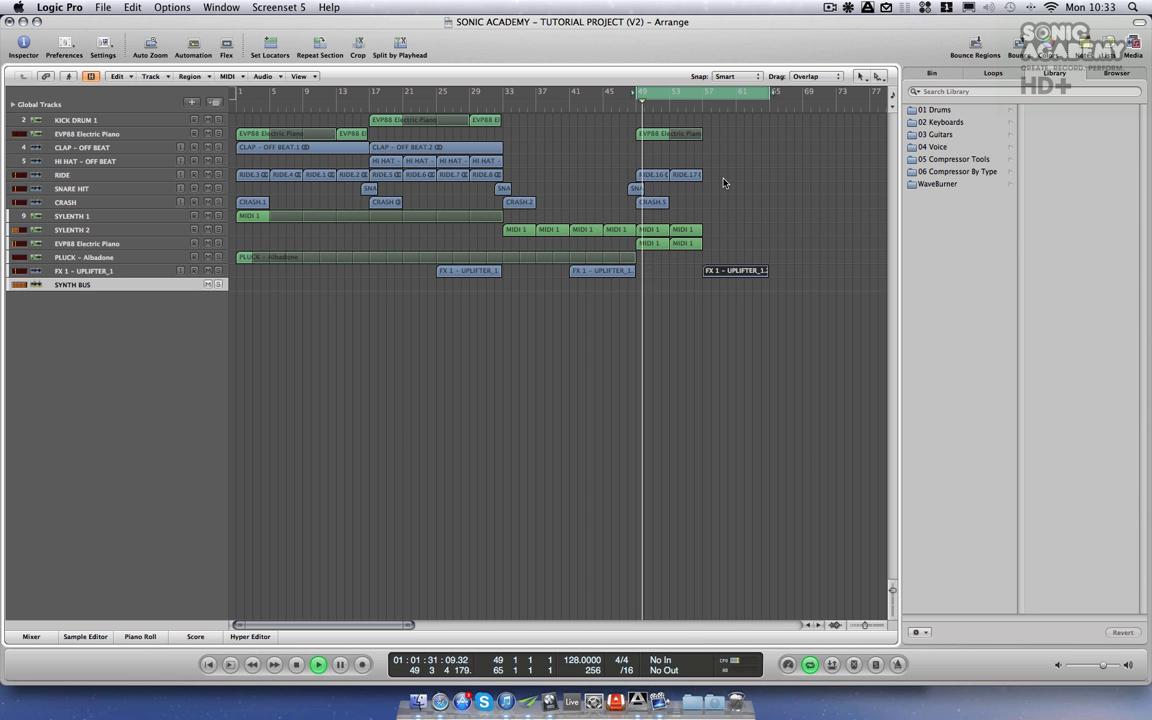
- Copy the CRASH region at bar 49 to bar 57 and rename the EVP88 Electric Piano track below SYLENTH 2 as SYLENTH 3
left_click_drag(651, 202, 718, 202)
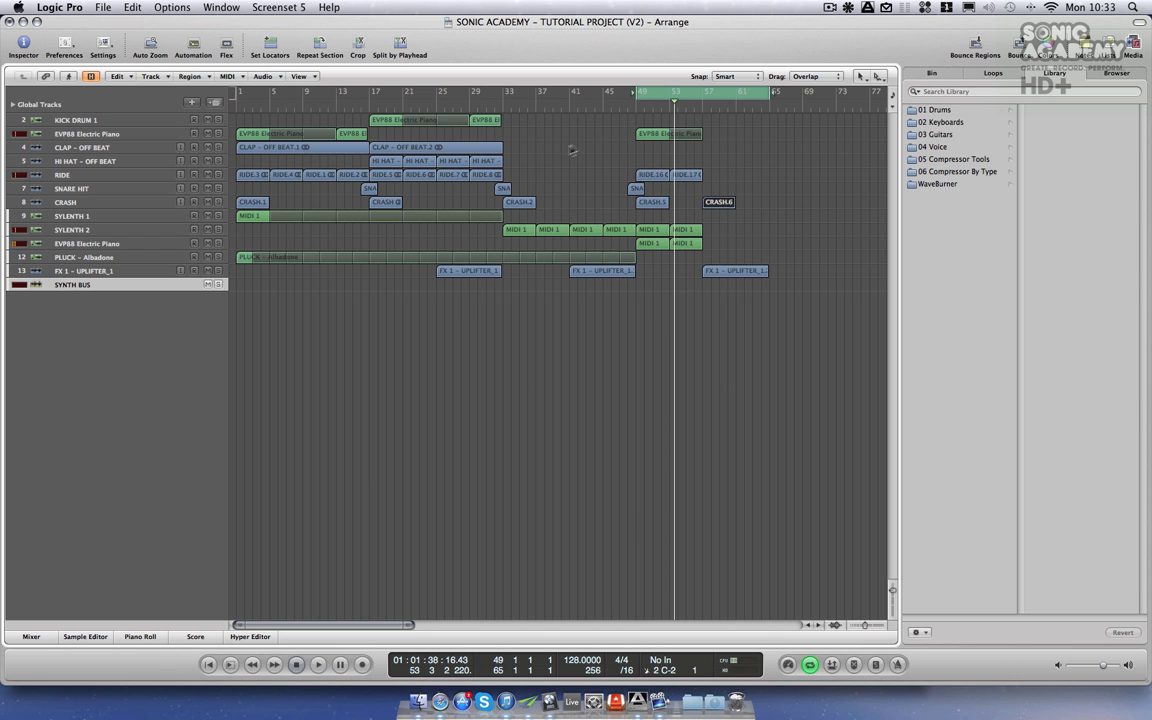
left_click(58, 242)
double_click(58, 242)
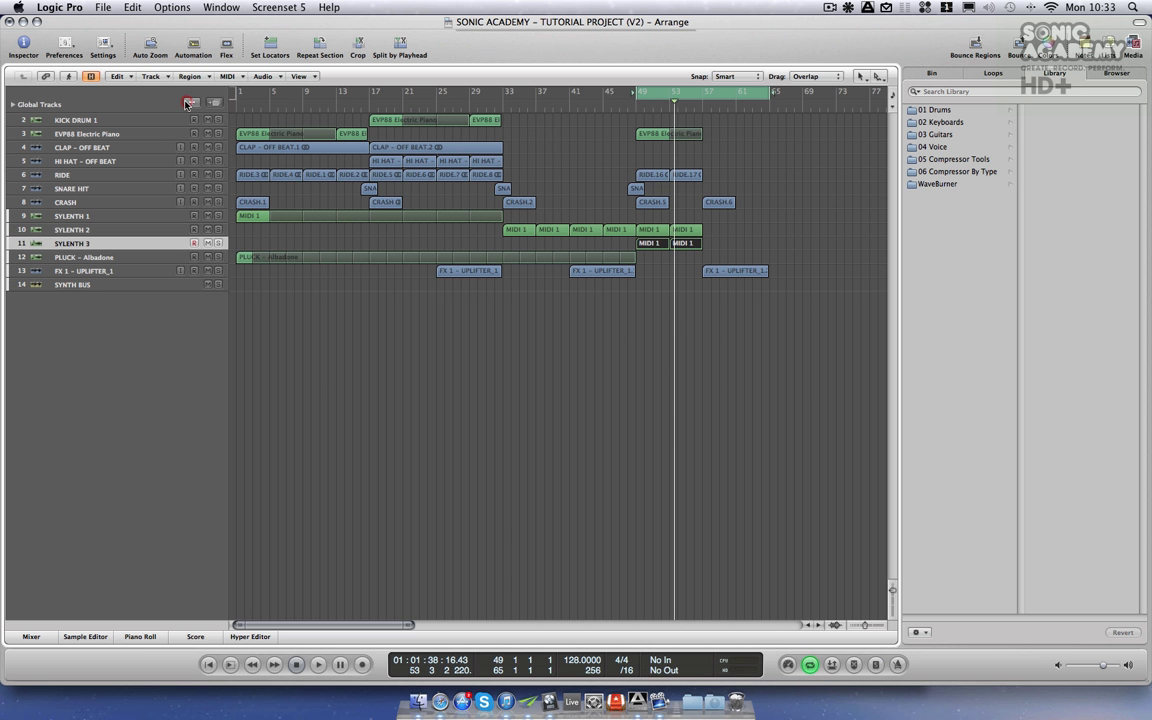
- Add a software instrument track below SYLENTH 3 and load the EXS24 sampler on its channel
left_click(189, 103)
left_click(667, 146)
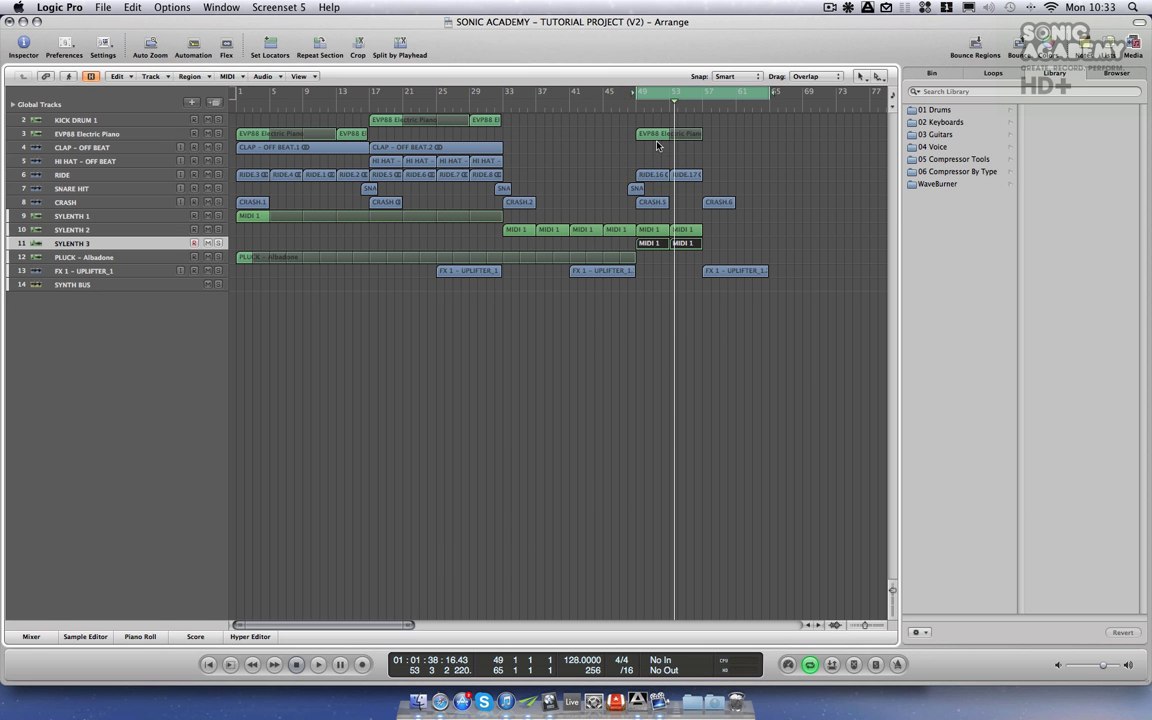
key("x")
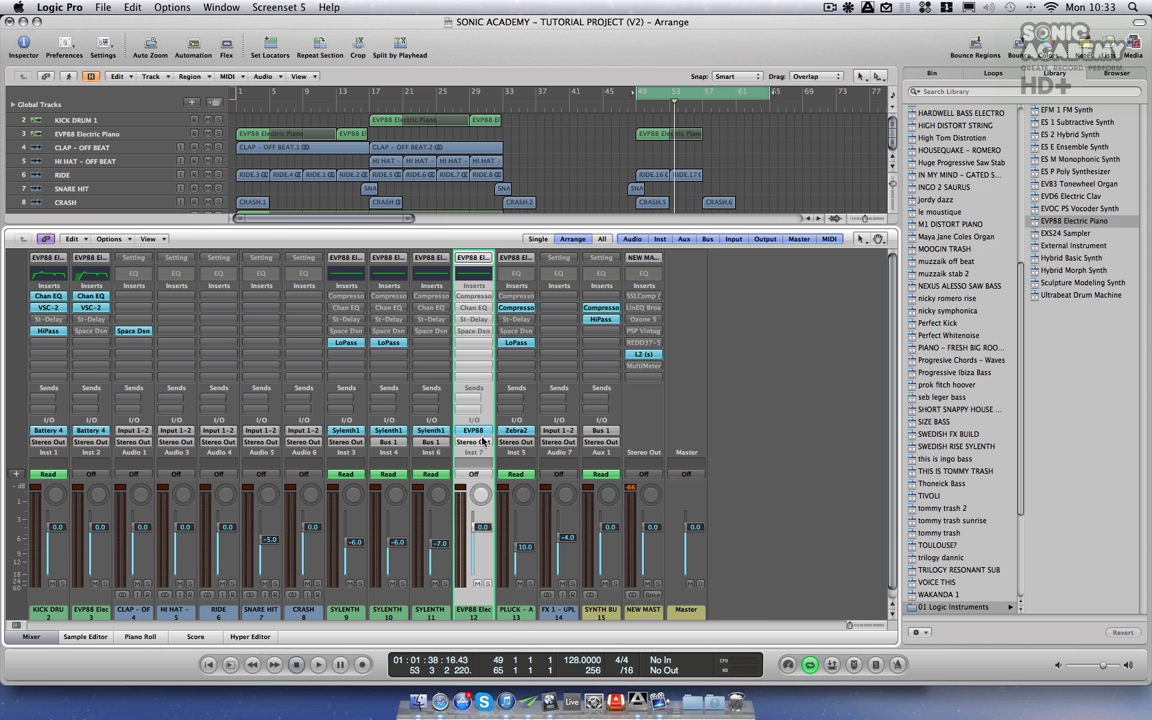
left_click(478, 432)
mouse_move(510, 567)
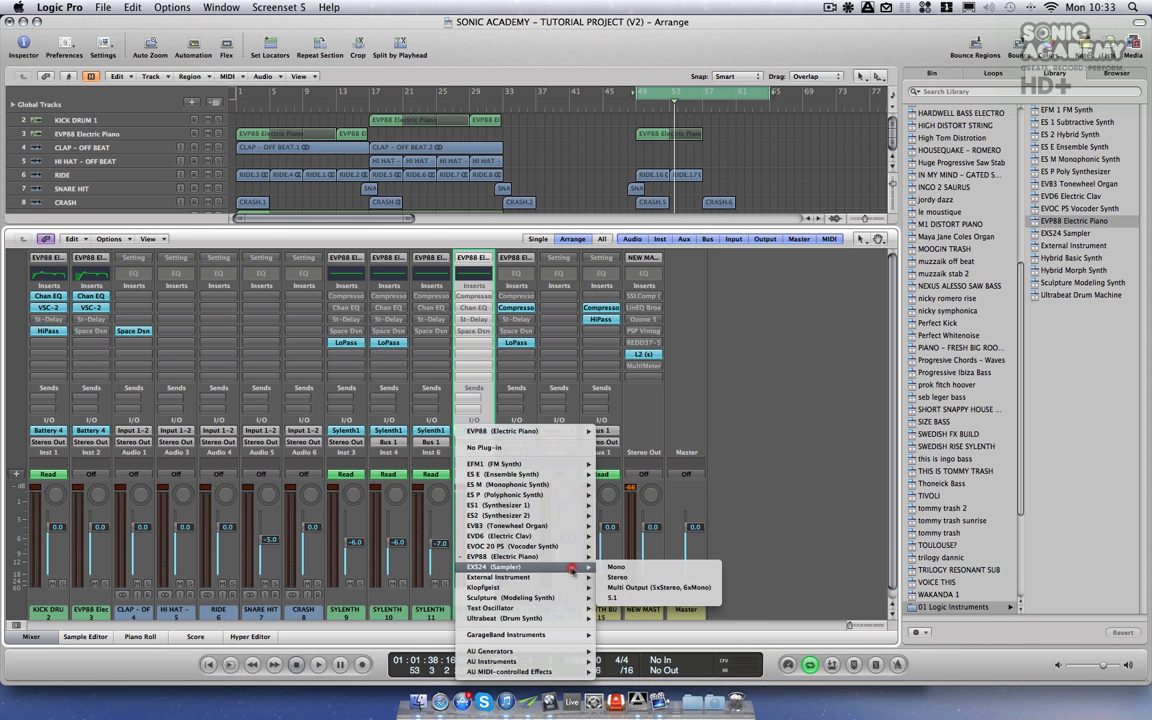
left_click(628, 570)
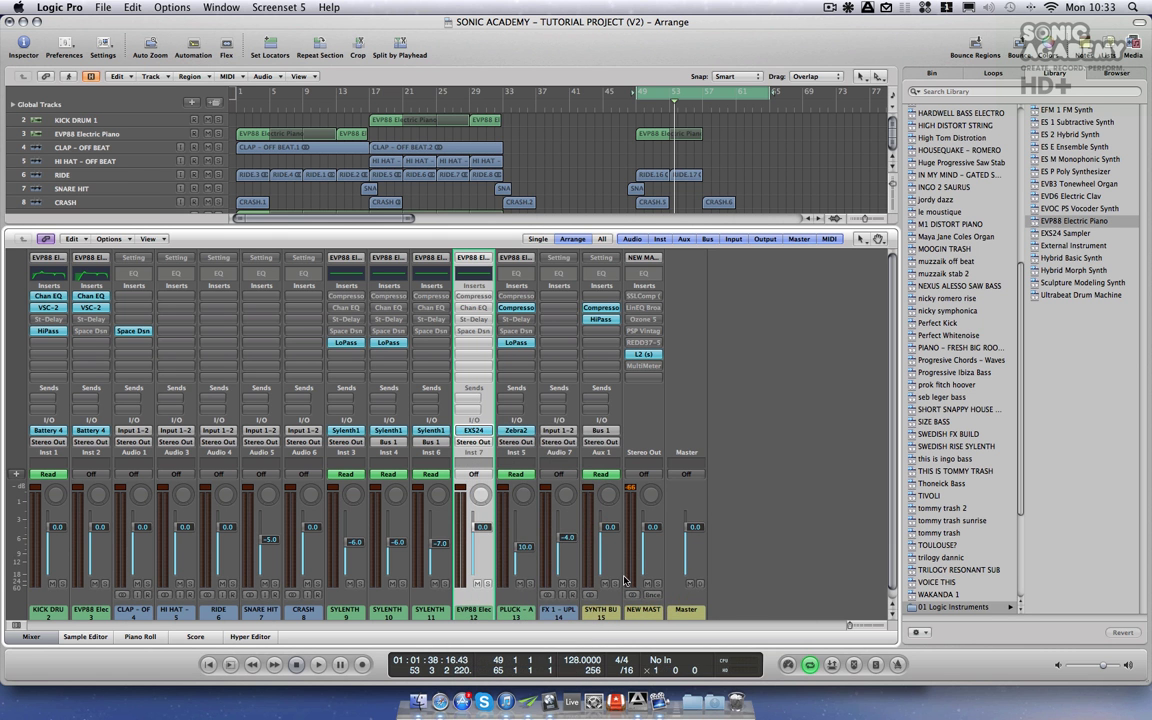
- Load the factory Steinway Grand Piano acoustic piano instrument into the EXS24 and return to the full arrangement view
left_click(375, 109)
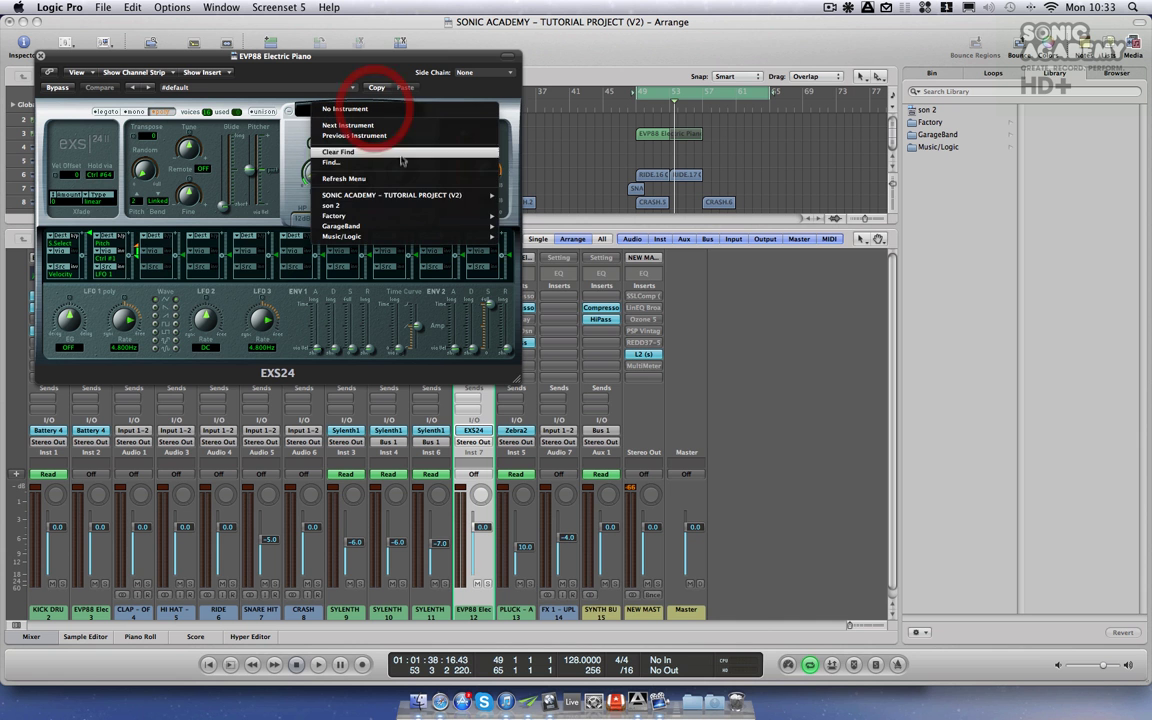
mouse_move(490, 216)
mouse_move(553, 216)
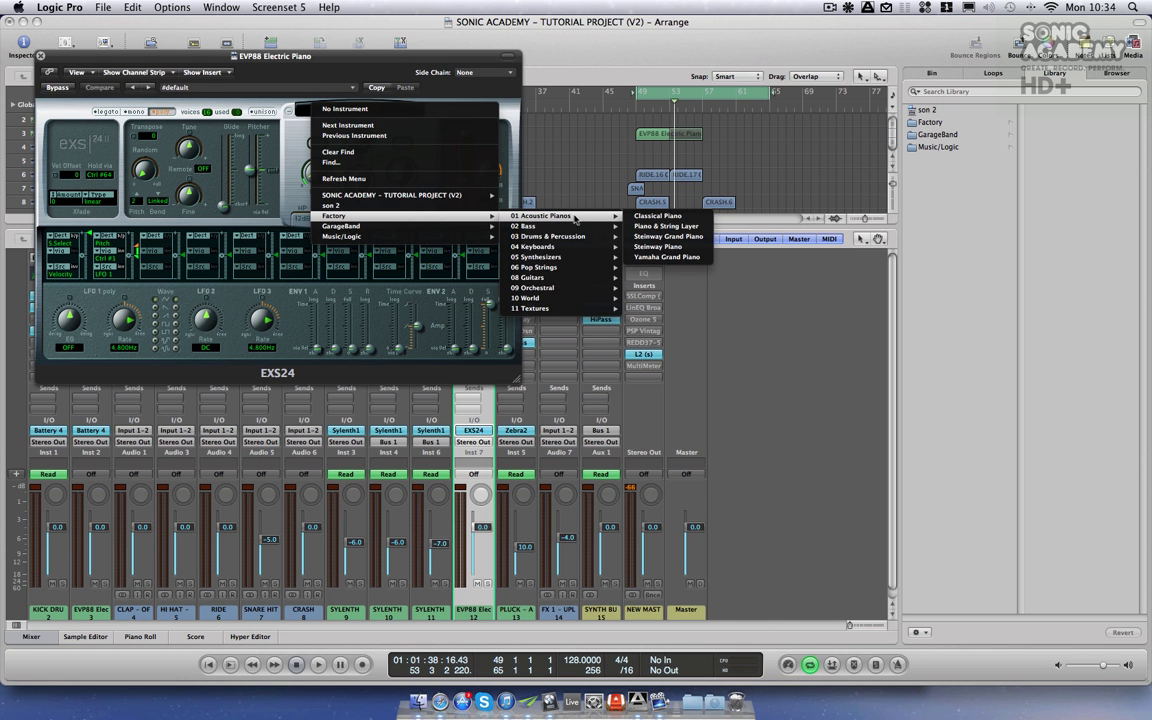
left_click(667, 237)
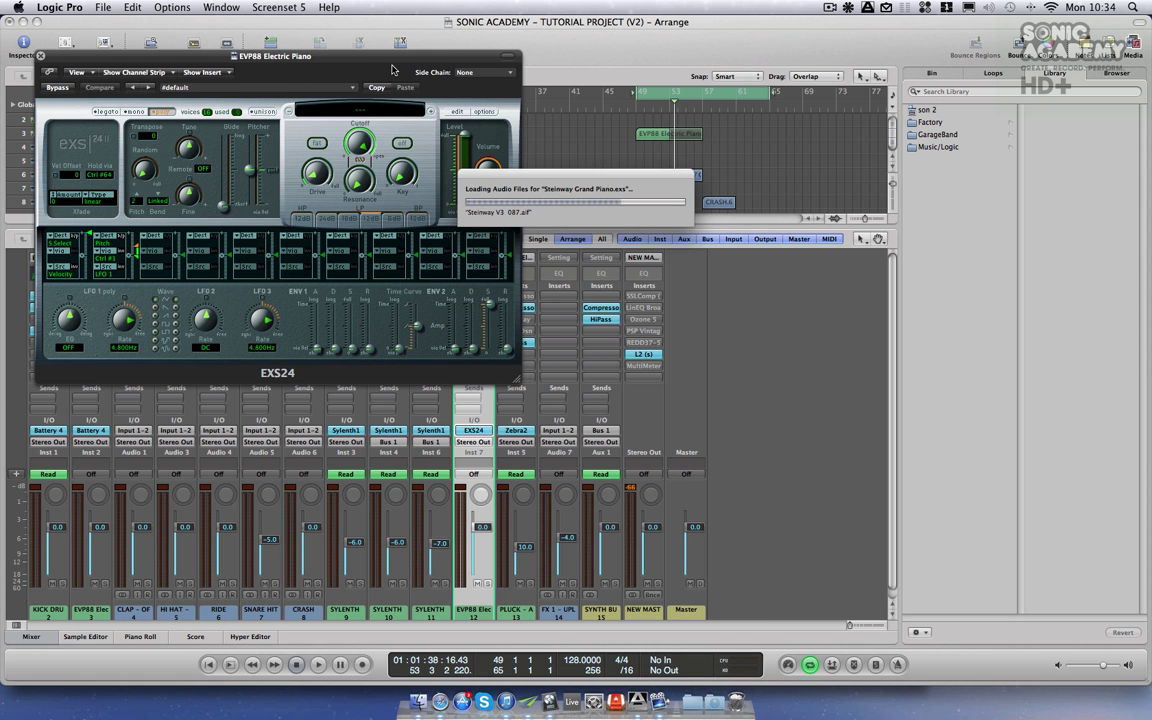
left_click(41, 57)
key("x")
- Set the cycle range to bars 33 to 57 and copy the SYLENTH 3 region at bar 49 to bar 33 on the Steinway Grand Piano track
left_click(730, 252)
left_click_drag(505, 97, 703, 100)
left_click(728, 252)
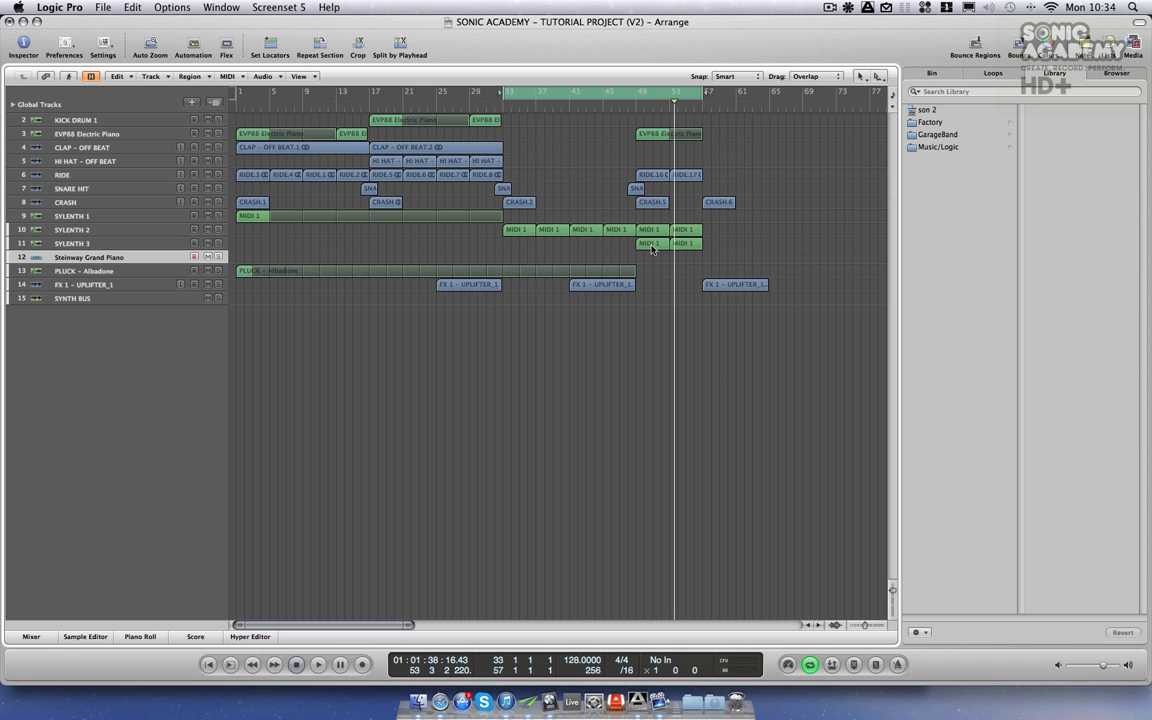
left_click_drag(651, 249, 521, 257)
- Inspect the notes of the copied piano region and play it soloed from bar 33
left_click(147, 257)
double_click(519, 285)
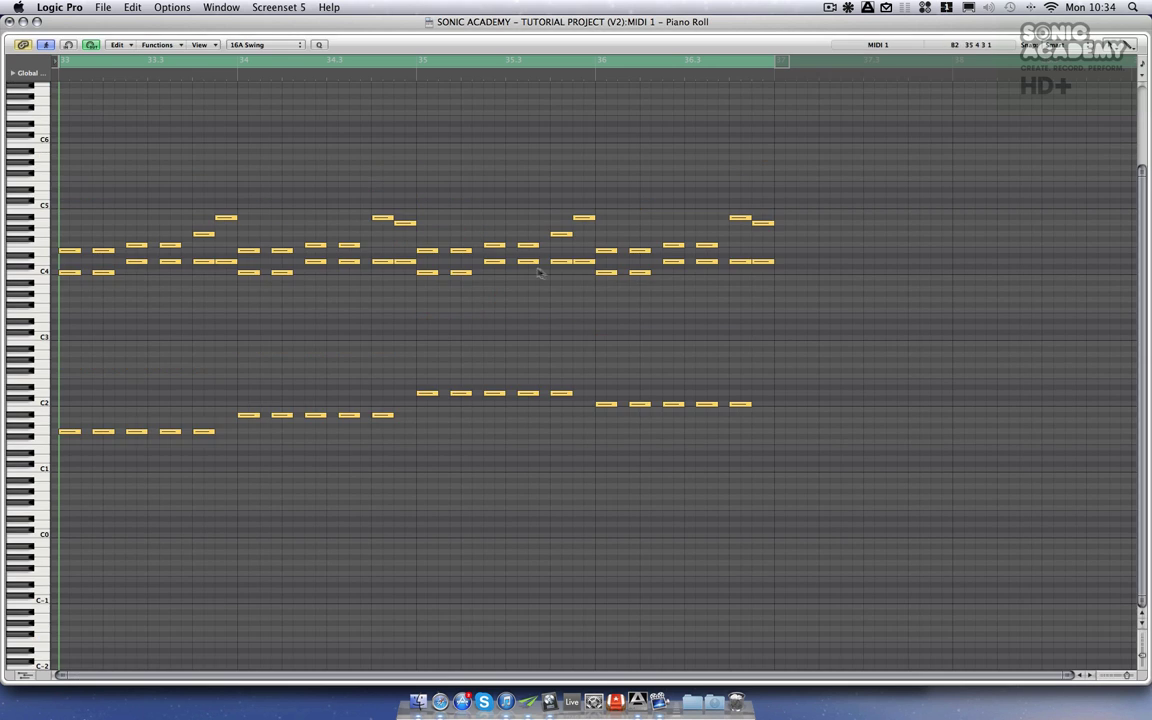
left_click(22, 22)
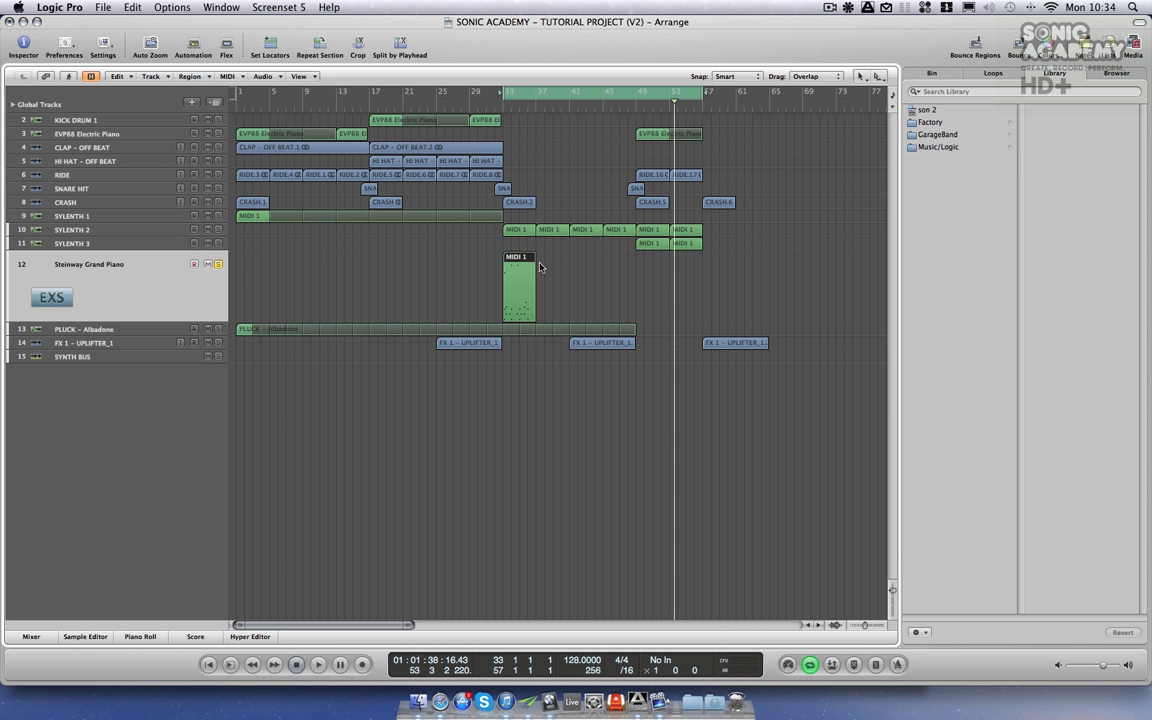
key("space")
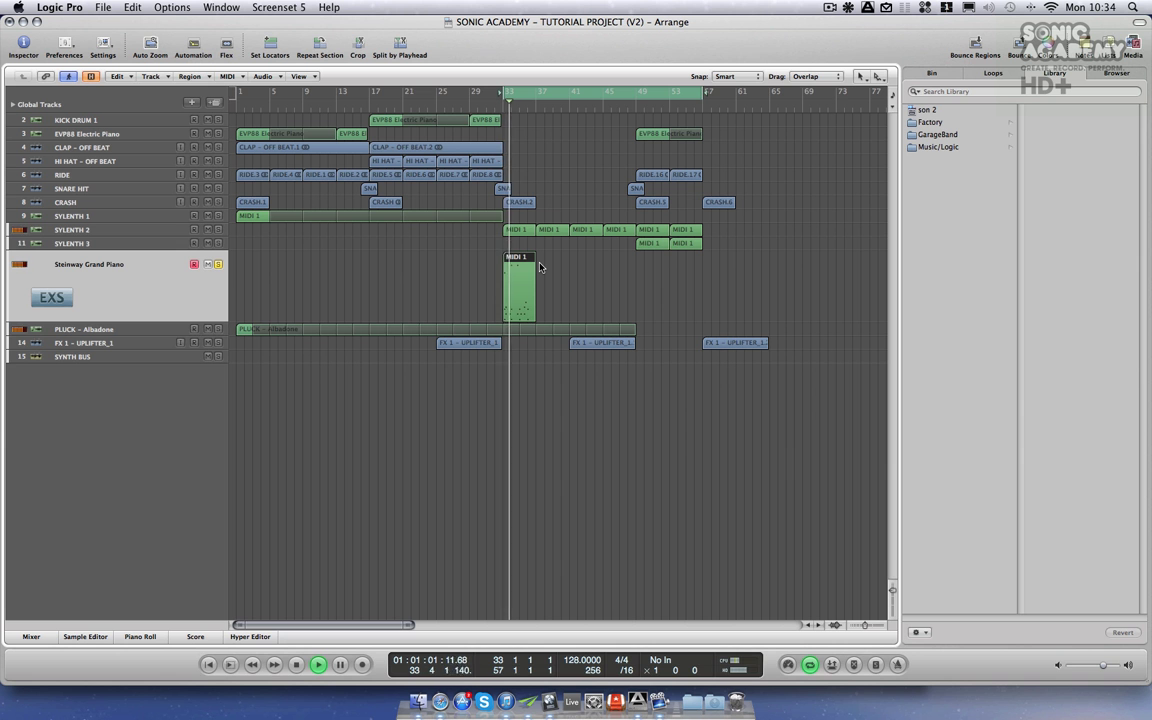
- Delete all notes in the piano region except the three-note chord on the first beat of each bar
double_click(533, 268)
left_click_drag(220, 460, 114, 207)
left_click(110, 201)
left_click_drag(403, 440, 307, 193)
key("Delete")
left_click_drag(588, 430, 458, 176)
key("Delete")
left_click_drag(783, 432, 625, 169)
key("Delete")
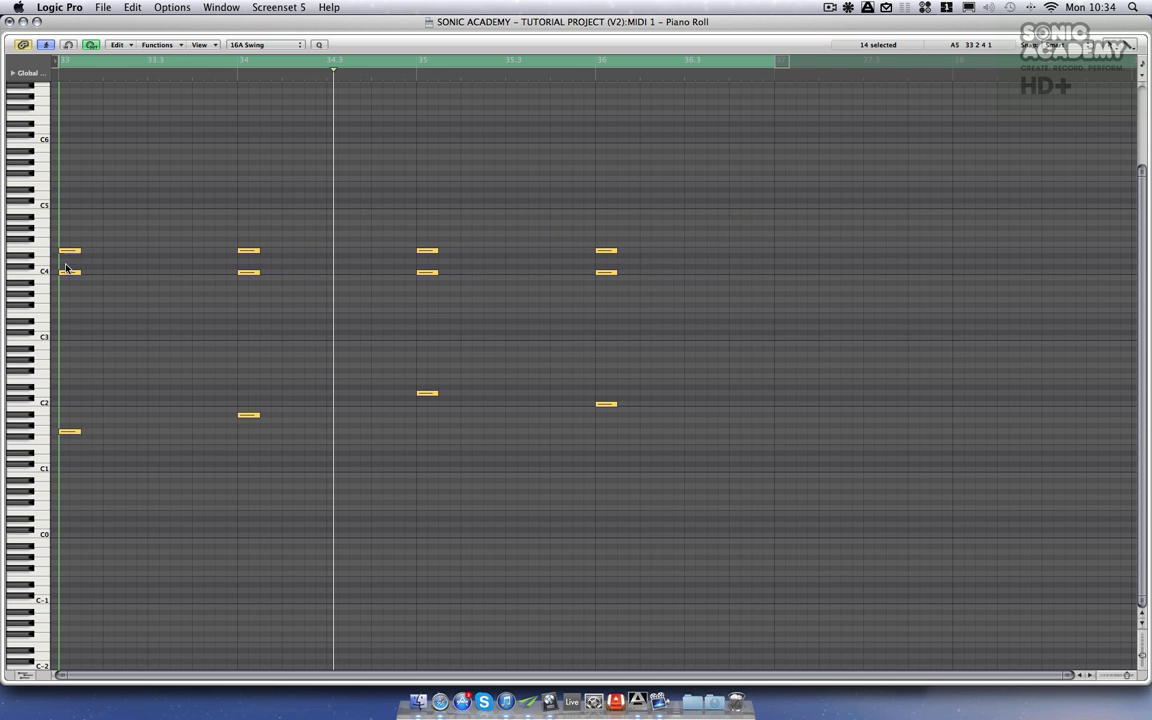
- Lengthen all the remaining piano chord notes to fill their whole bars and play the chords back
key("super+a")
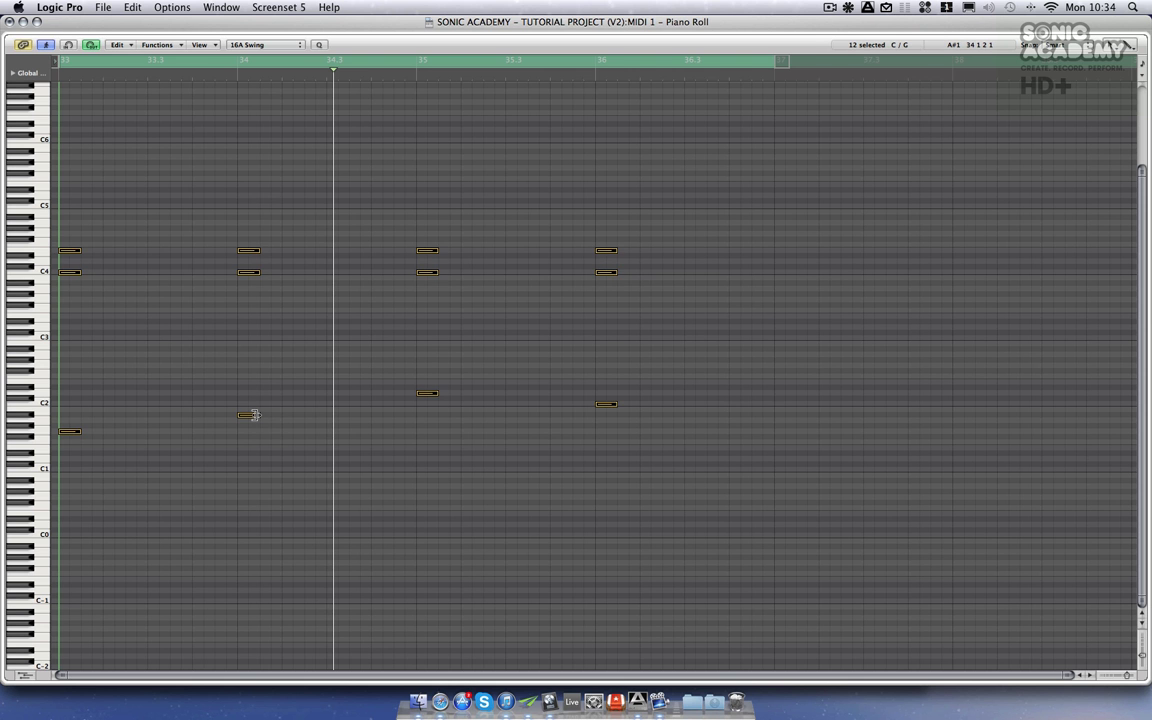
left_click_drag(255, 415, 410, 425)
key("space")
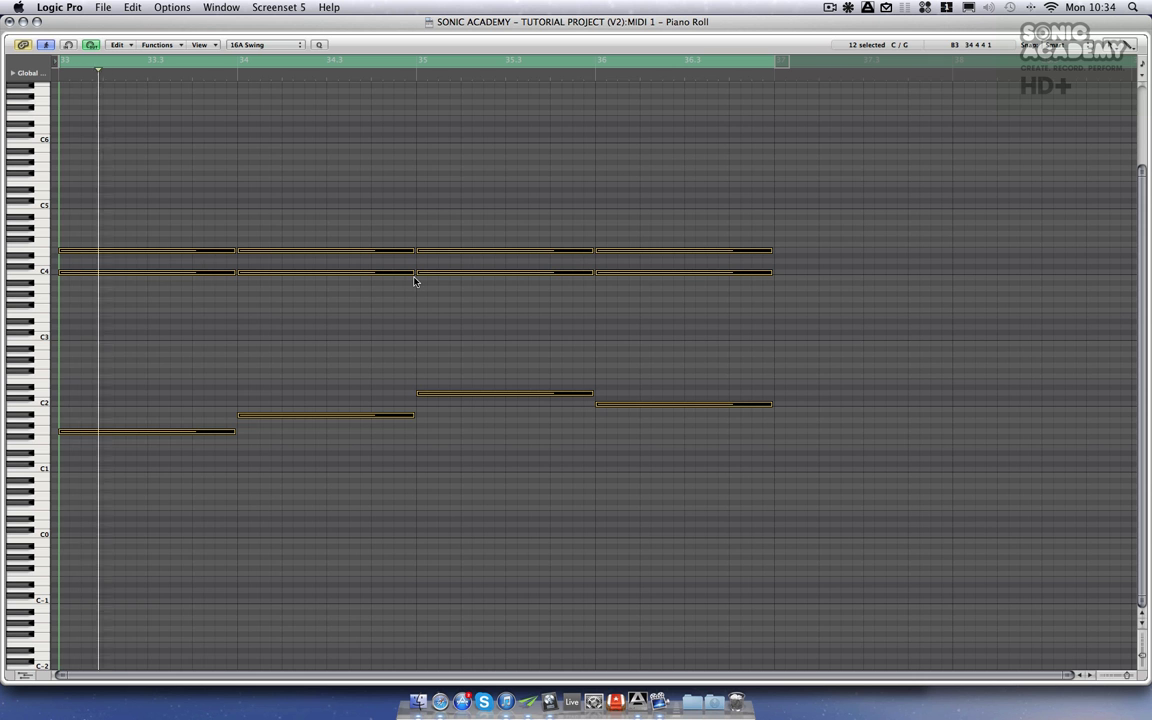
left_click(238, 210)
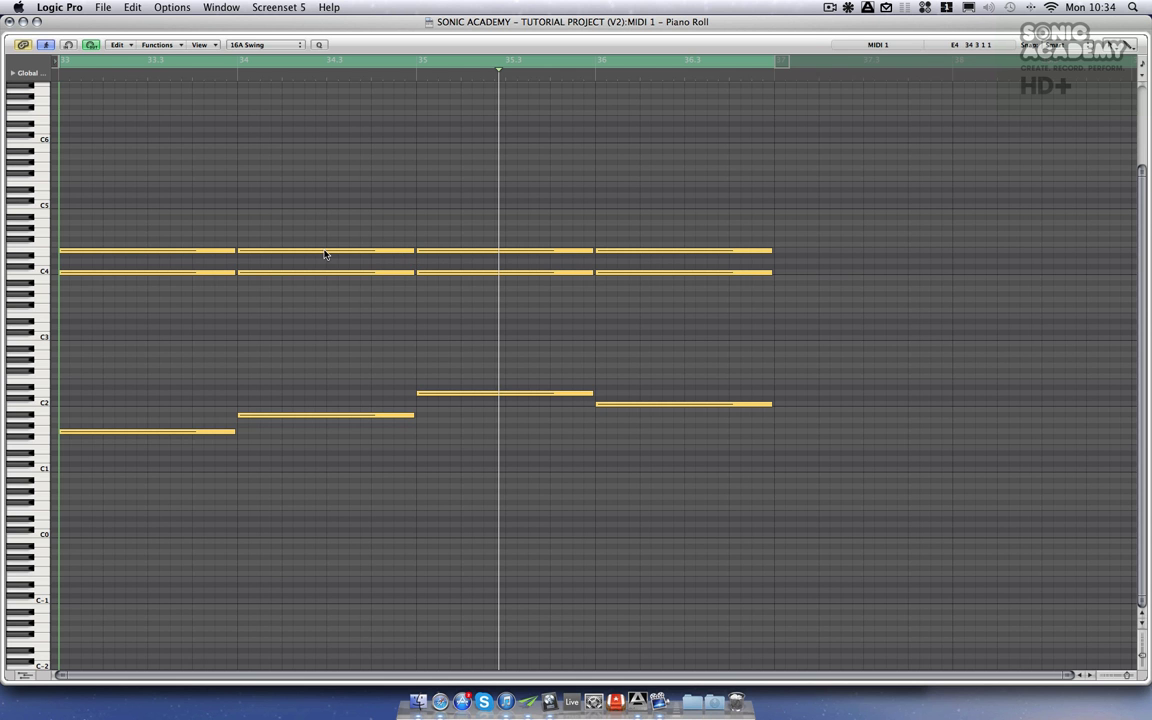
- Raise the top piano note in bar 34 to F4 and in bar 35 to G4, and copy the edited region to bars 37, 41 and 45
left_click(212, 251)
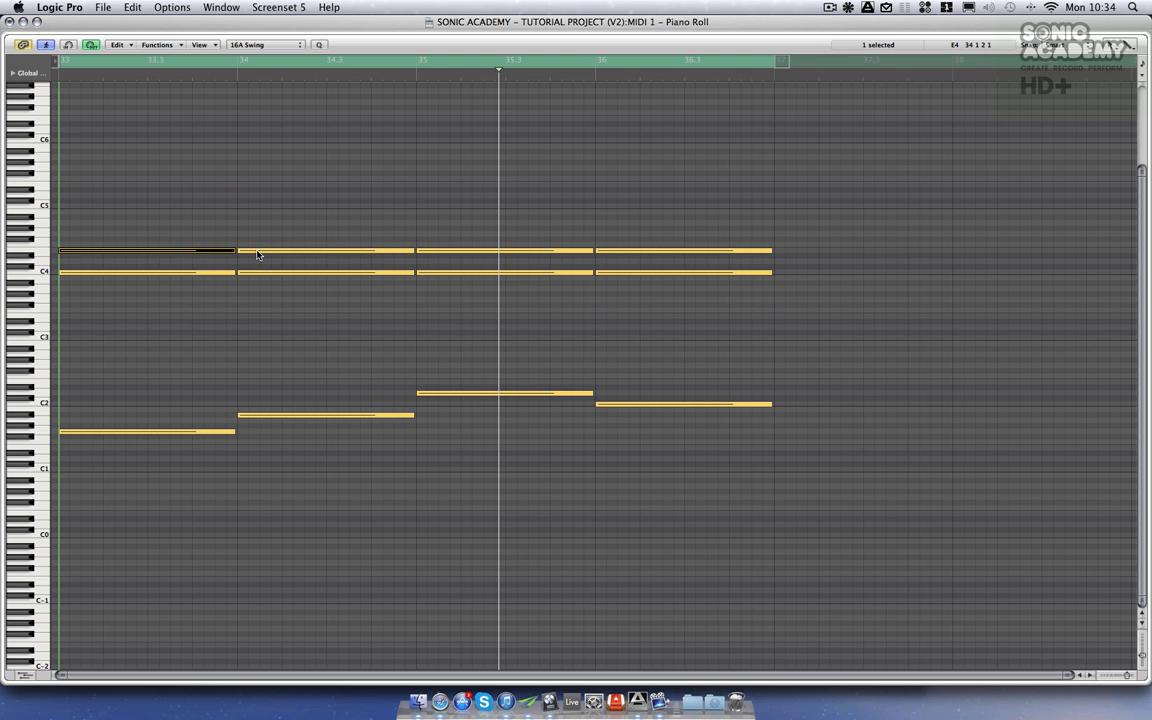
left_click_drag(256, 253, 258, 245)
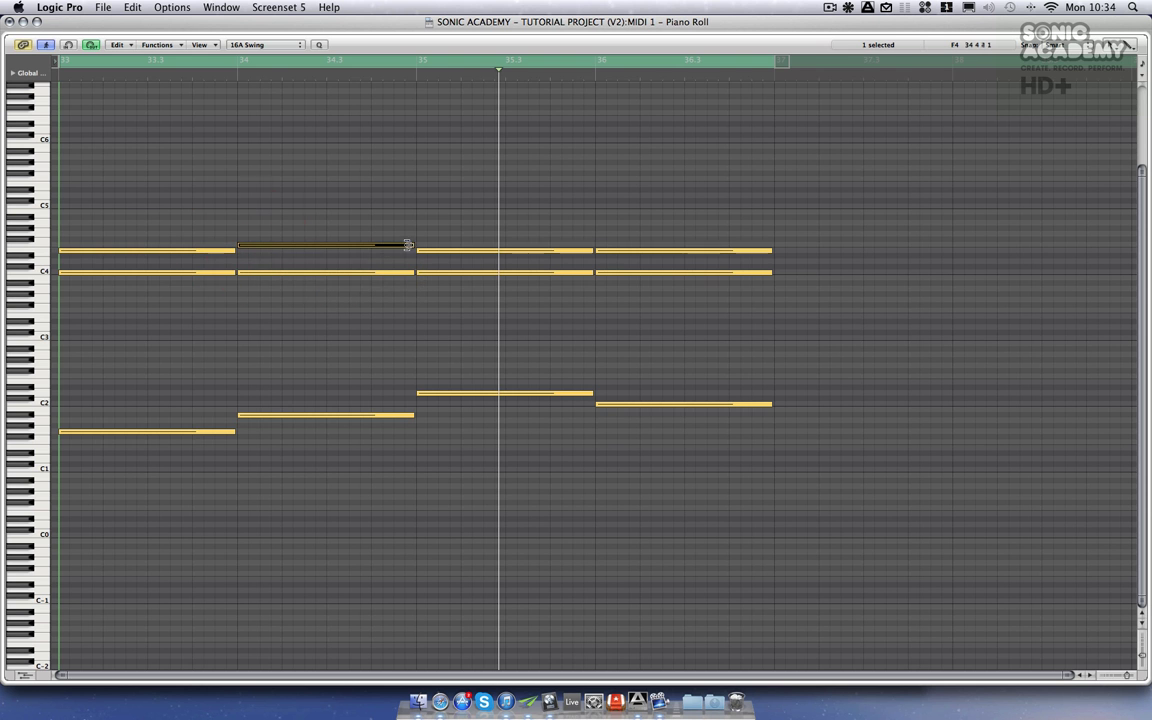
left_click_drag(425, 249, 424, 234)
left_click_drag(648, 255, 645, 255)
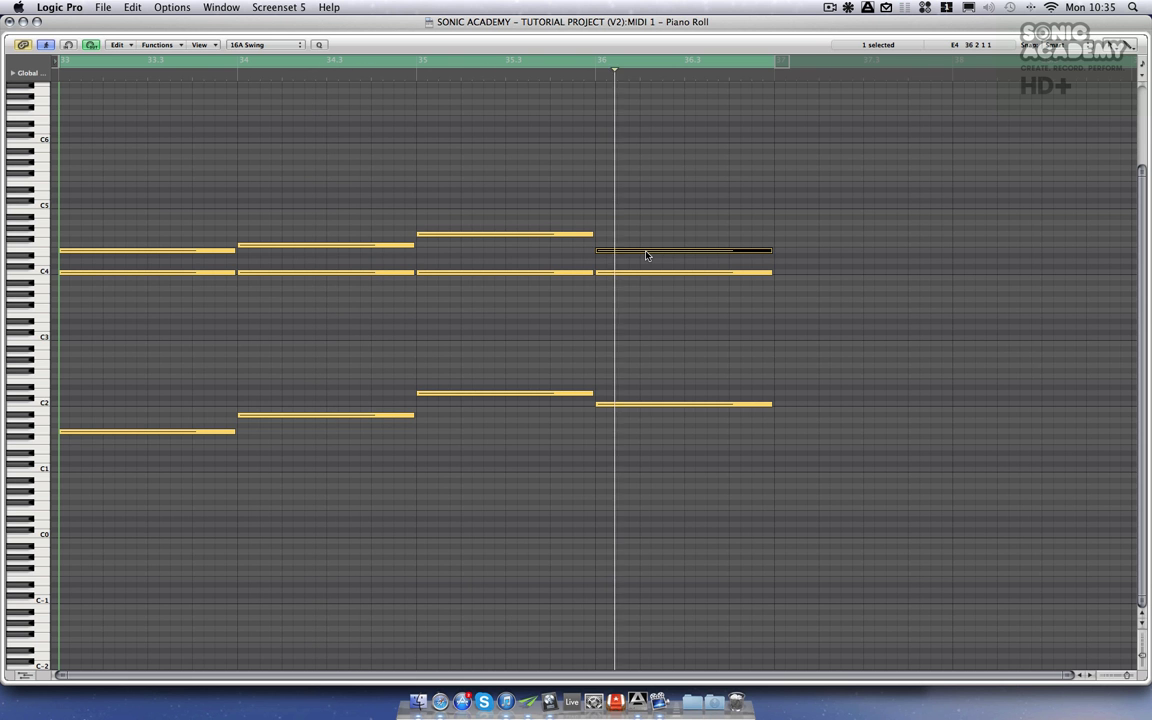
left_click(12, 22)
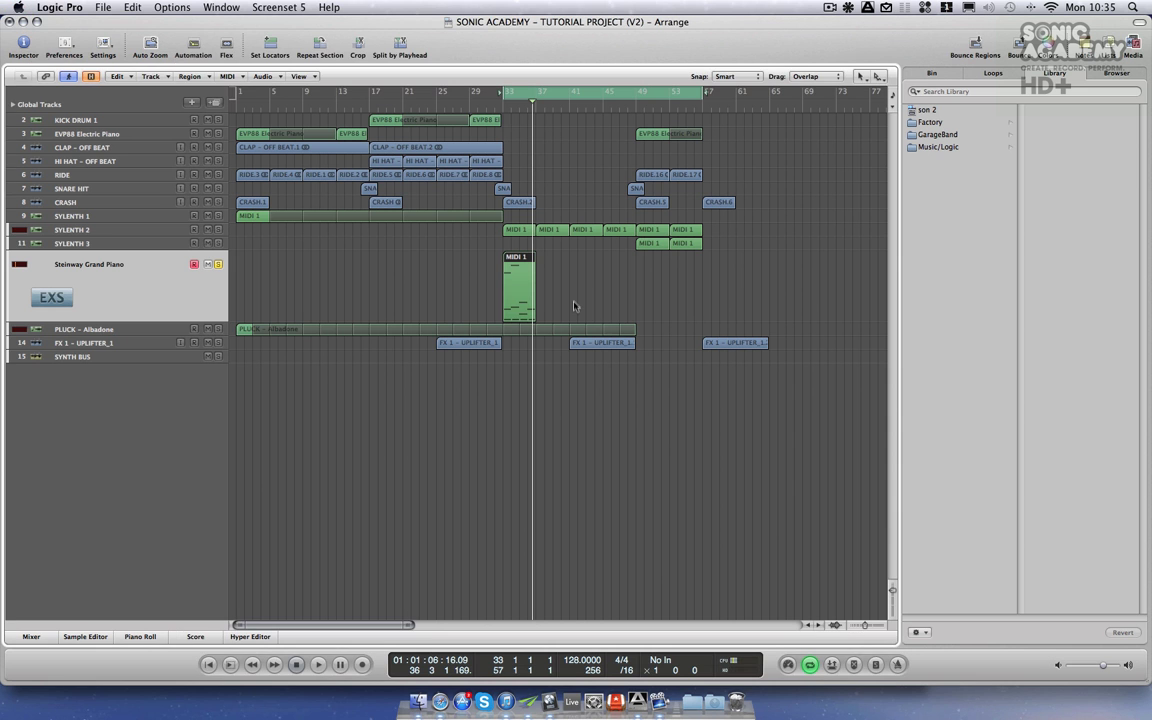
left_click_drag(502, 279, 560, 270)
- Enable Space Designer on the Steinway Grand Piano channel and slightly lower its reverb output level while auditioning
key("x")
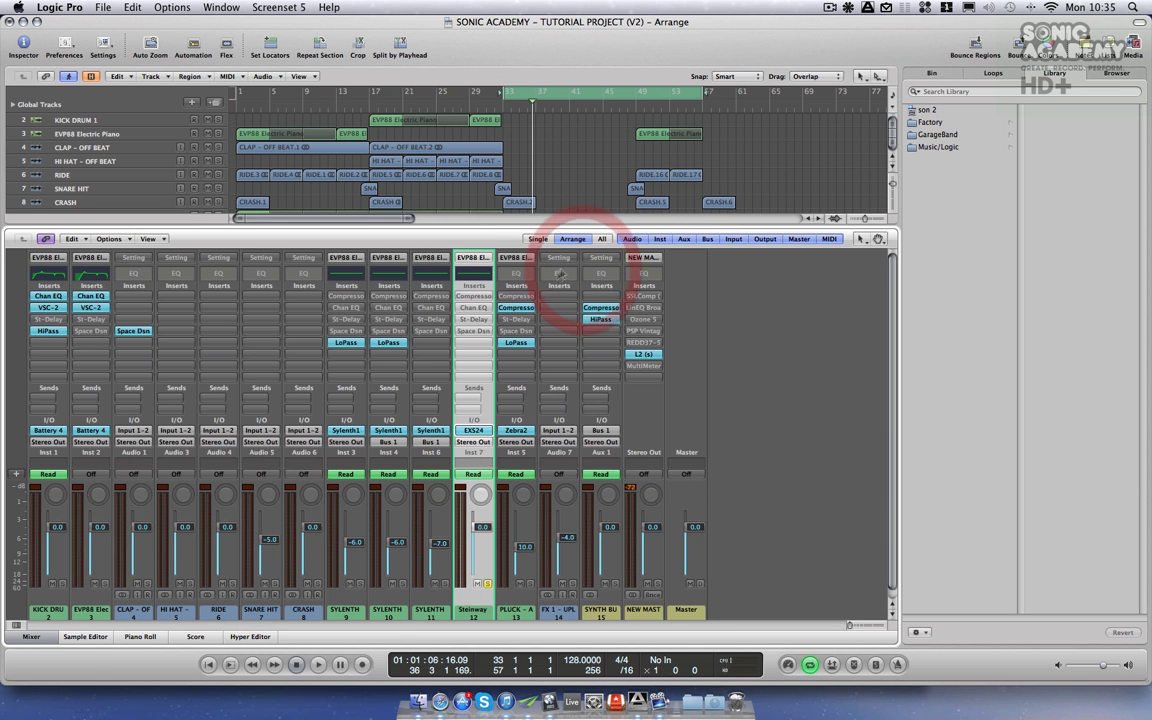
left_click(474, 331)
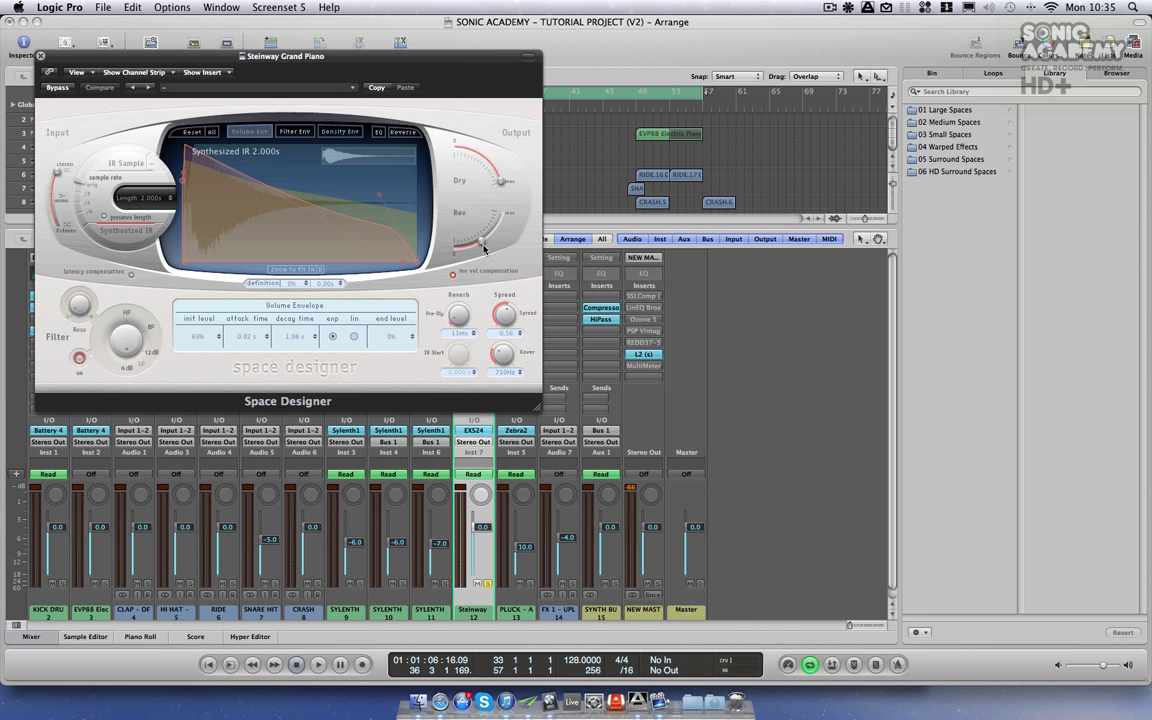
left_click(484, 248)
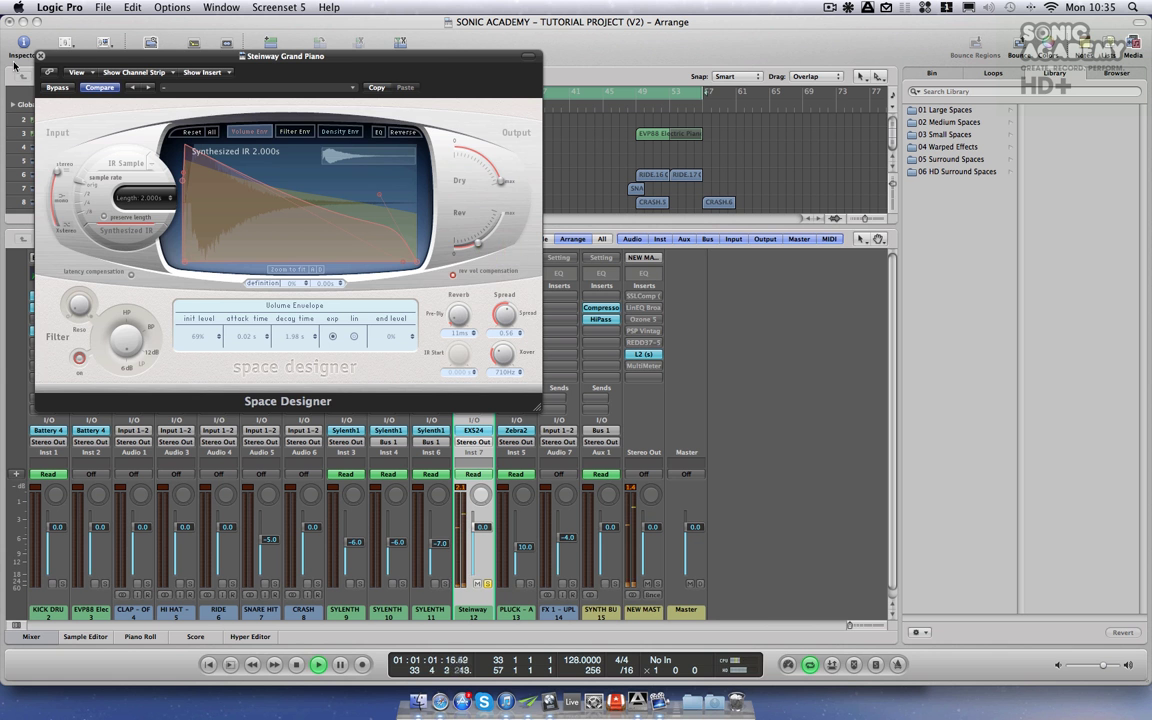
key("super+w")
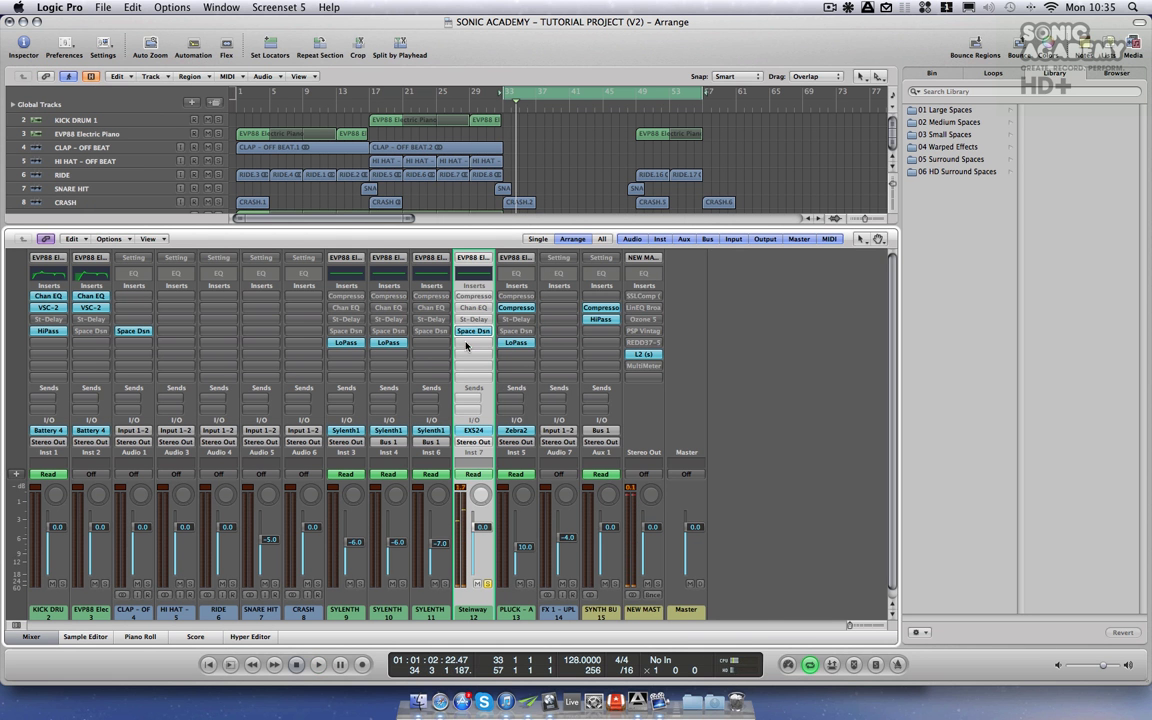
- Insert a stereo FabFilter FF Timeless 2 delay below Space Designer on the piano channel and audition it
left_click(466, 345)
mouse_move(480, 494)
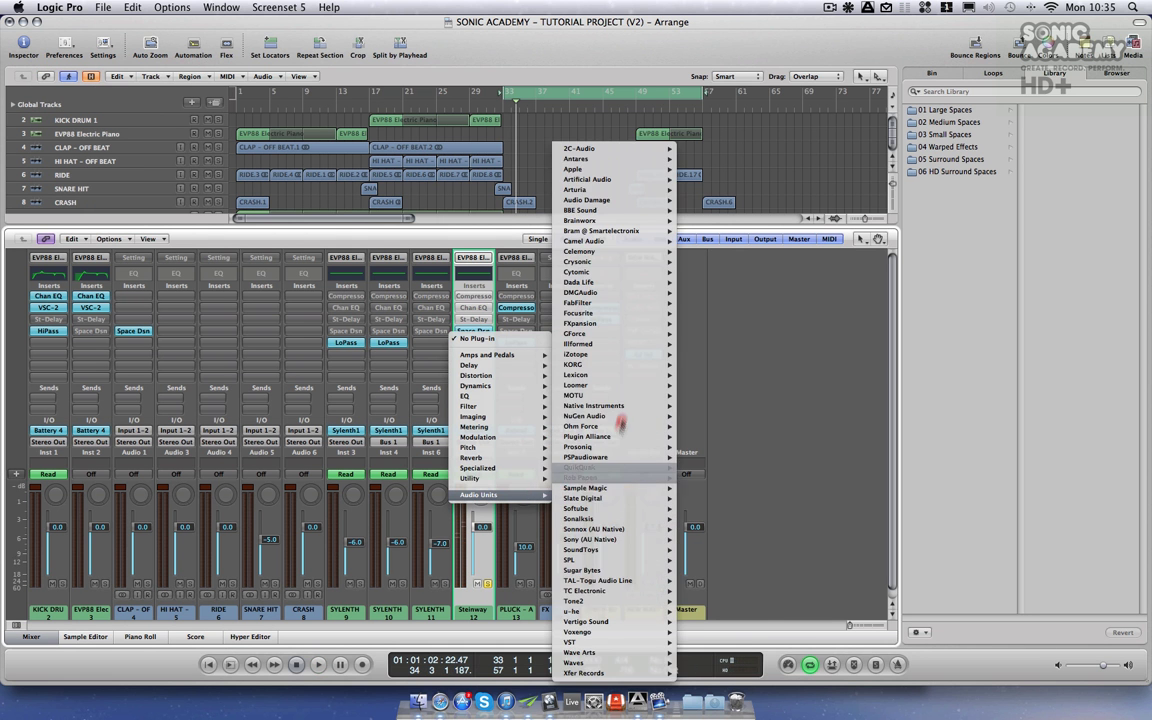
mouse_move(620, 302)
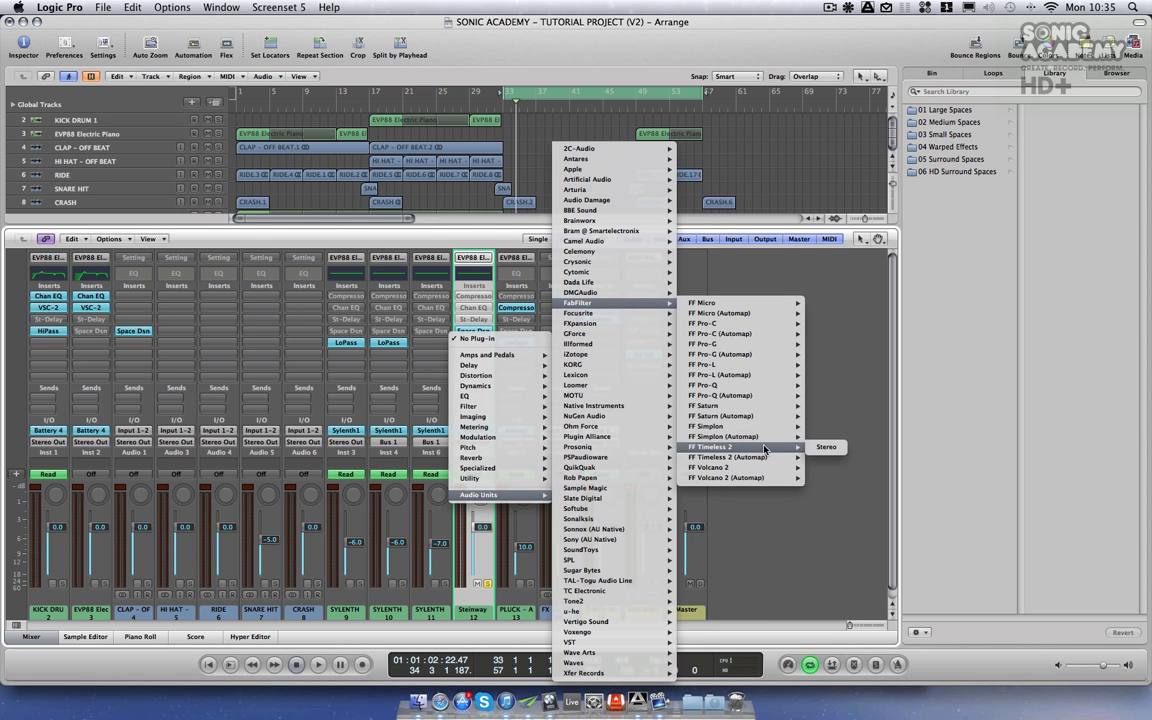
left_click(826, 447)
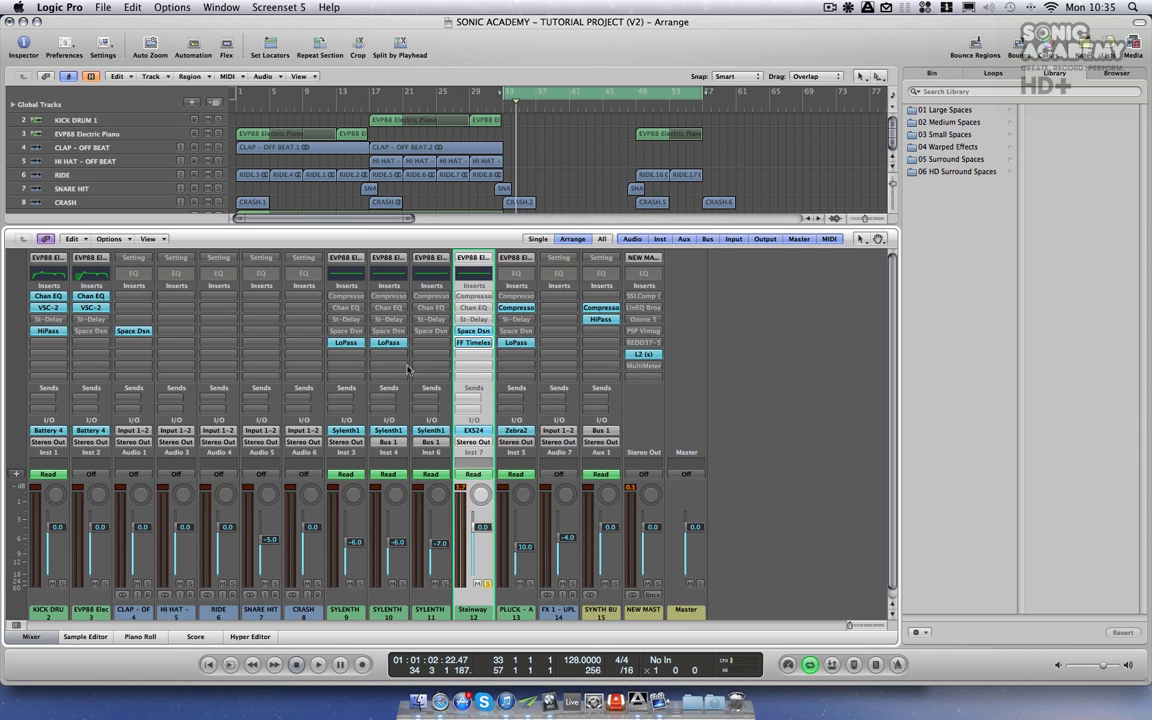
mouse_move(438, 263)
key("space")
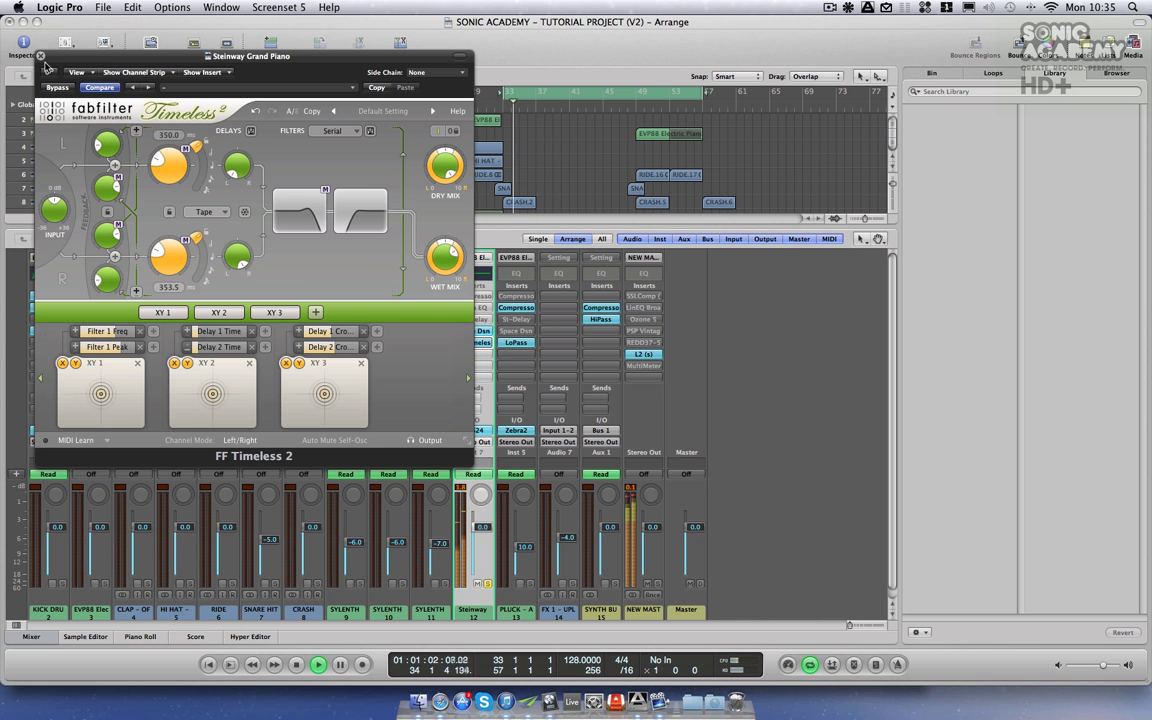
left_click(41, 56)
- Unsolo the Steinway Grand Piano track and lower its channel volume to -2.0 dB
key("x")
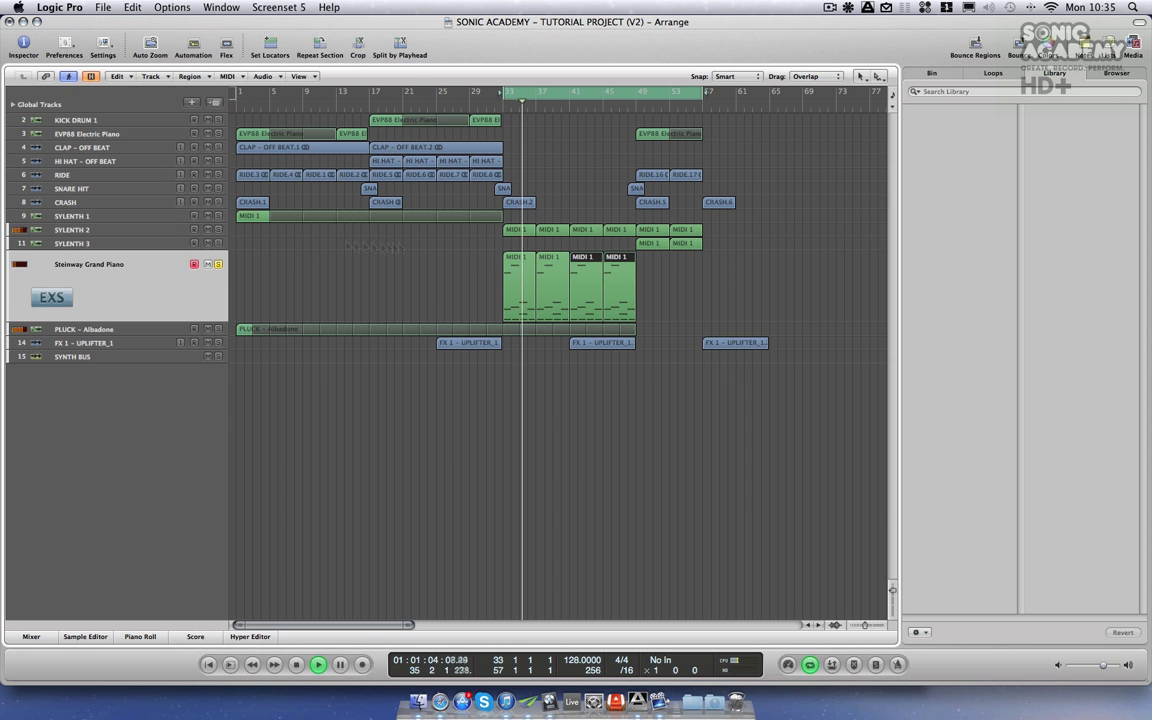
left_click(218, 264)
key("x")
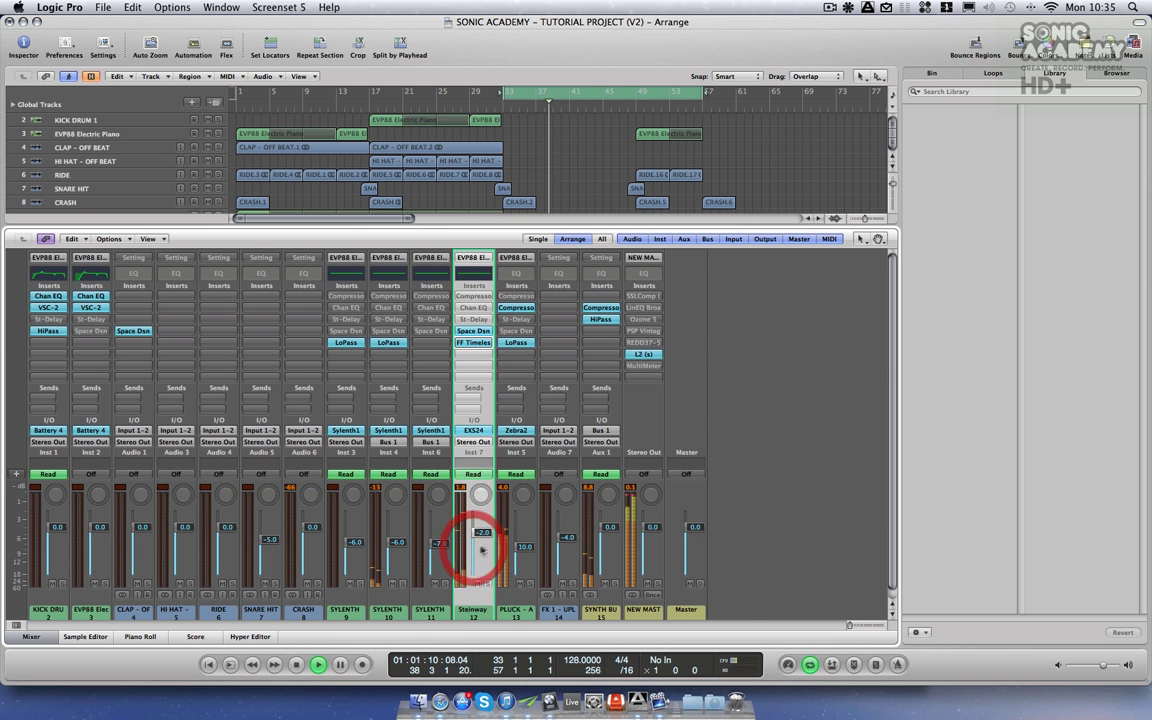
key("x")
- Copy the two Steinway Grand Piano regions at bars 41 and 45 to bars 49 and 53
mouse_move(657, 280)
left_mouse_down()
mouse_move(527, 280)
mouse_move(643, 283)
left_mouse_up()
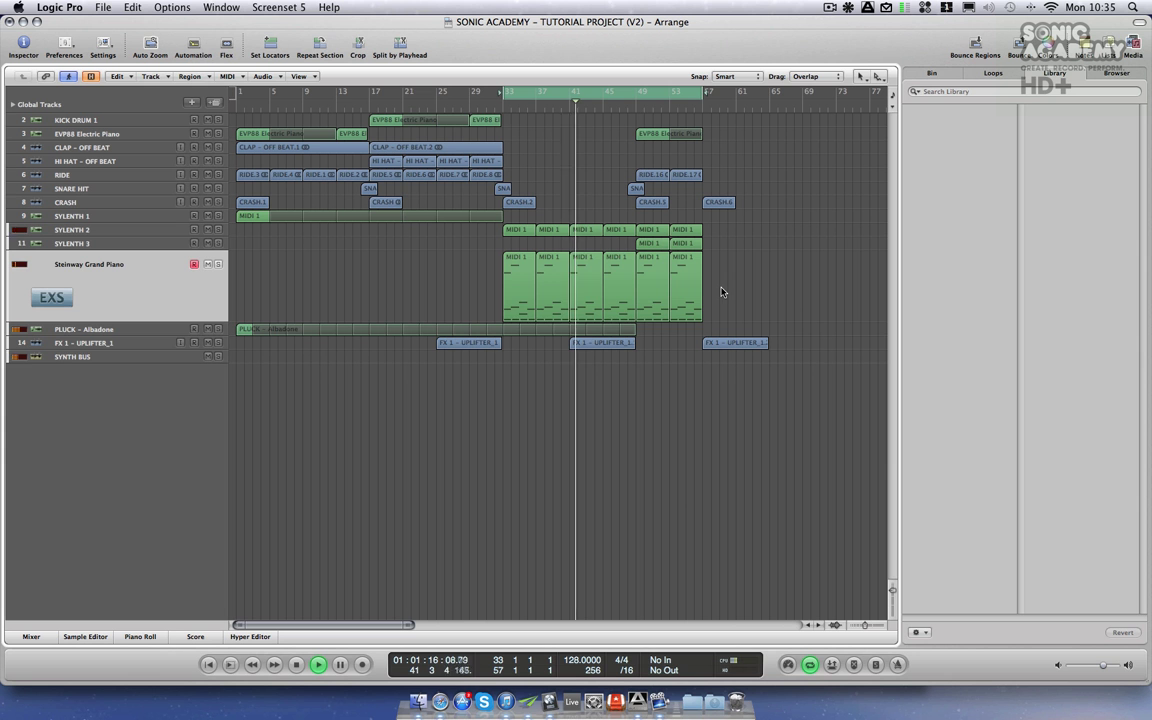
left_click(84, 329)
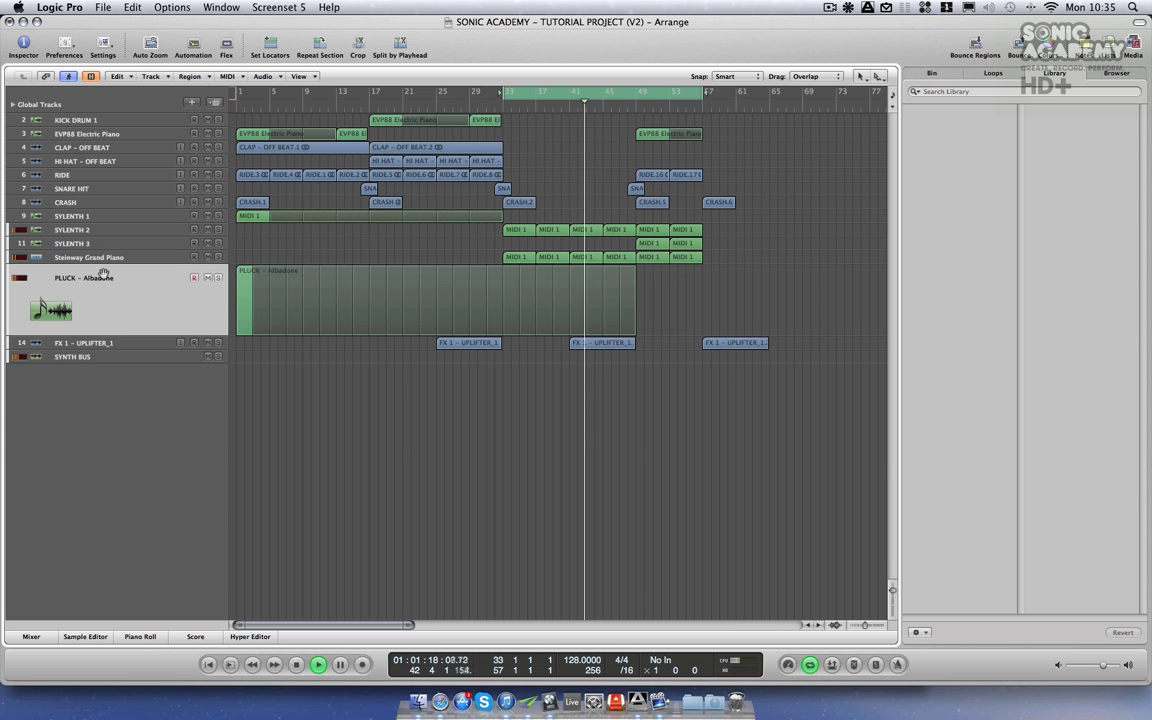
- Slightly raise the starting level of SYLENTH 2's FilterCtl Cutoff automation and set the start of its LoPass Frequency automation to 140 Hz
left_click(93, 229)
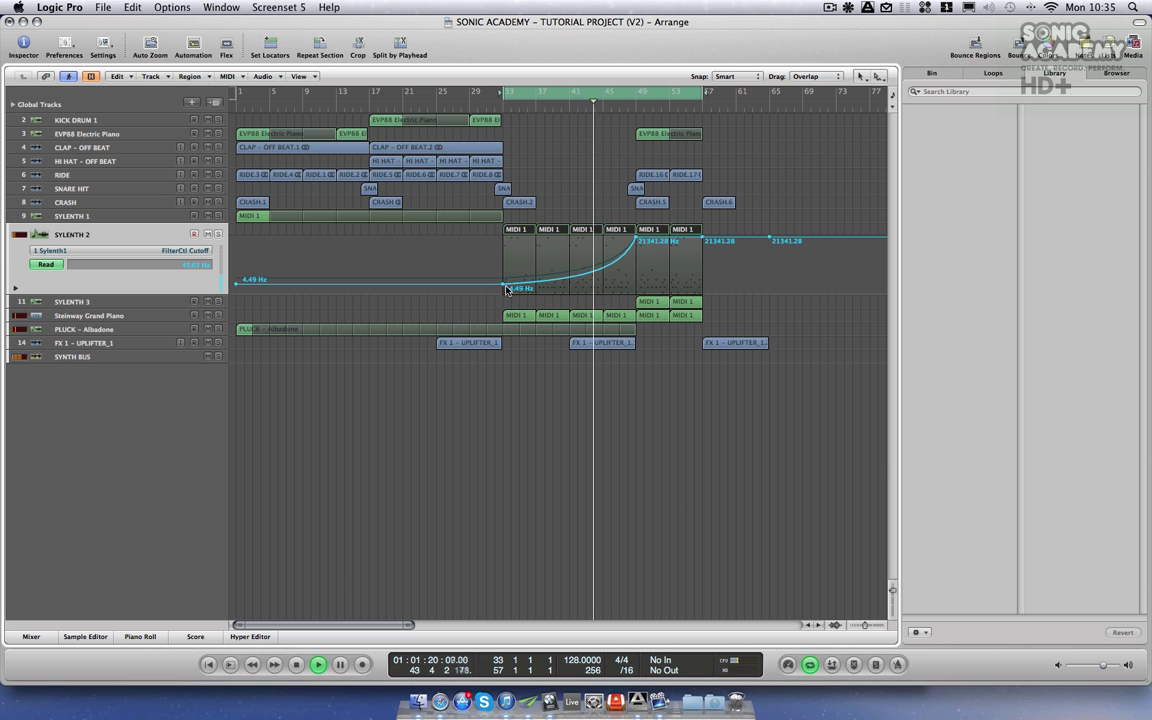
left_click_drag(505, 285, 501, 279)
left_click_drag(237, 285, 238, 281)
left_click(200, 250)
left_click(205, 255)
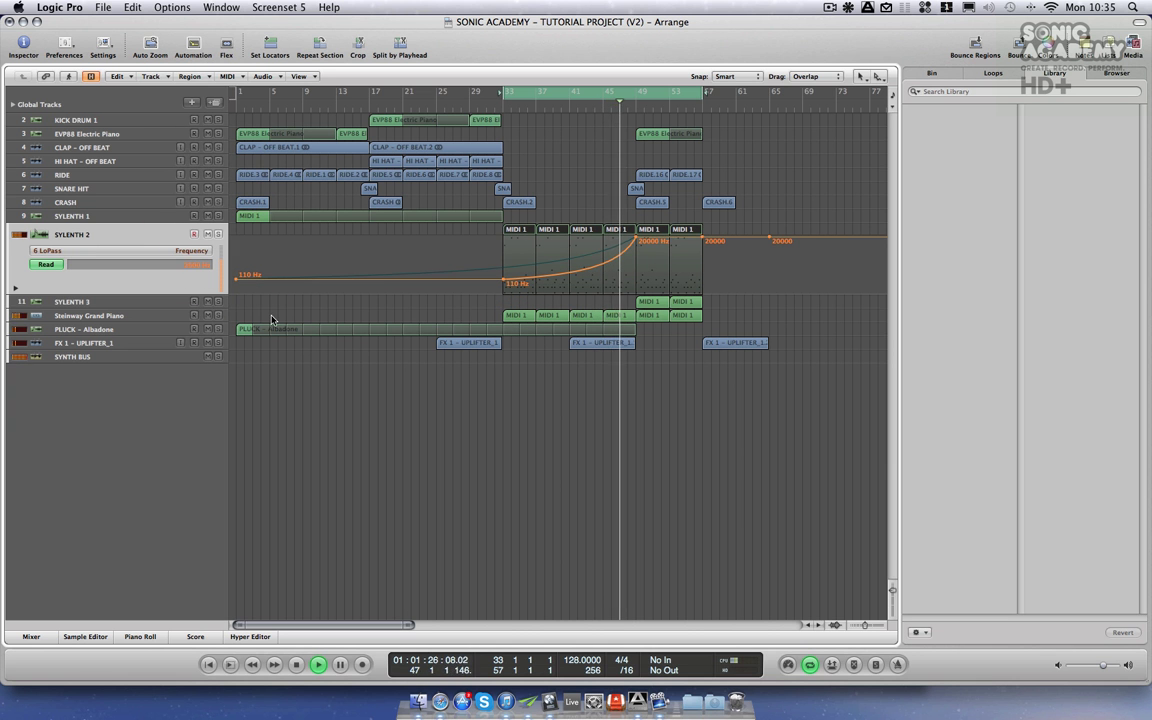
left_click_drag(506, 283, 505, 277)
left_click(222, 257)
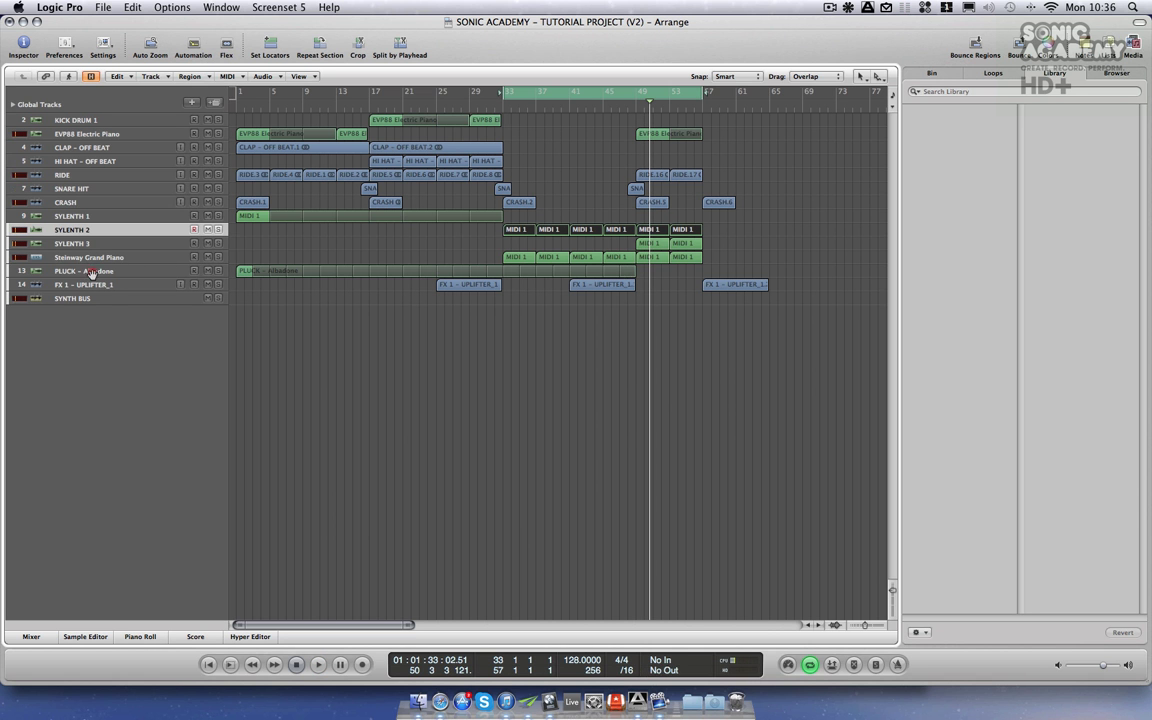
- Extend the looped PLUCK region to bar 65 and rename its track ARPEGGIO
left_click(90, 271)
left_click_drag(634, 265, 767, 271)
double_click(73, 271)
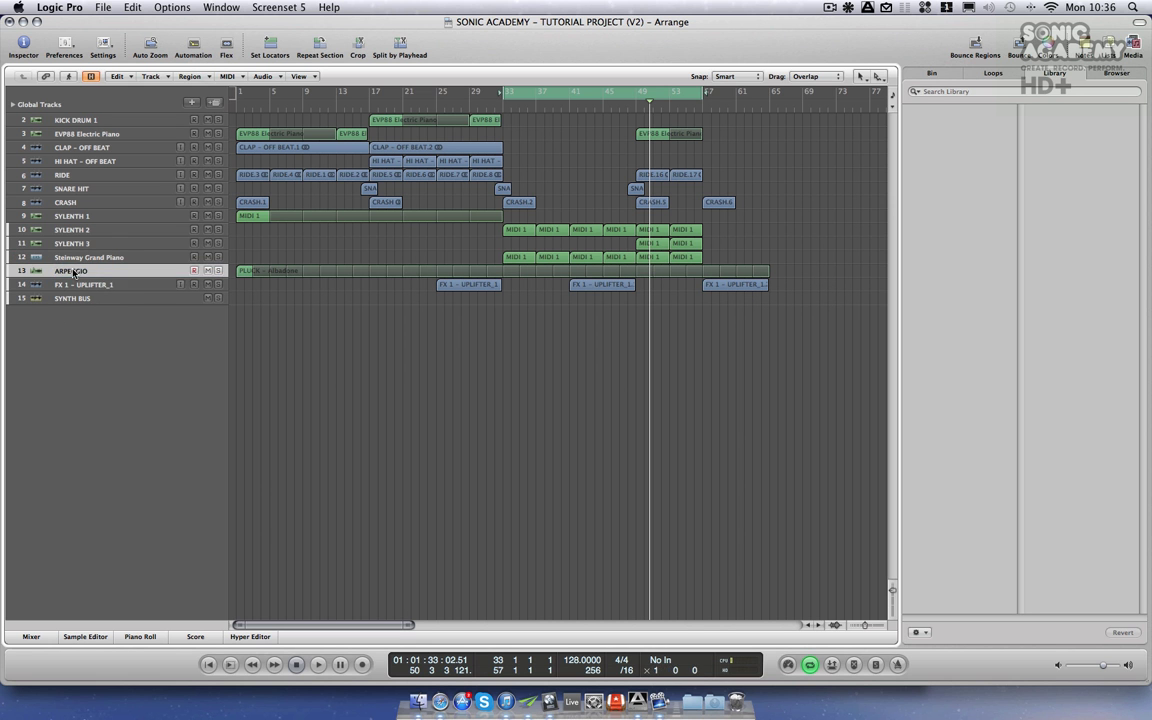
- Stretch the ARPEGGIO track's LoPass Frequency fade-out to end at bar 65 during playback, and undo the extra automation edit near bar 57
left_click(620, 95)
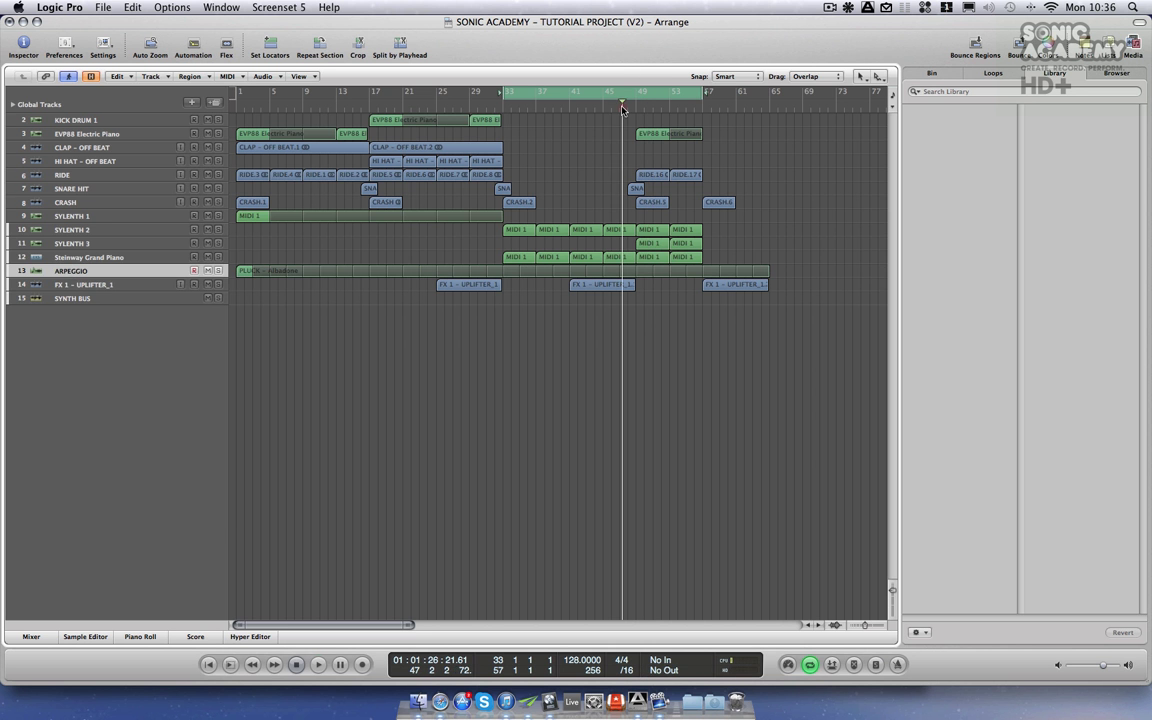
key("space")
key("a")
left_click_drag(636, 462, 767, 458)
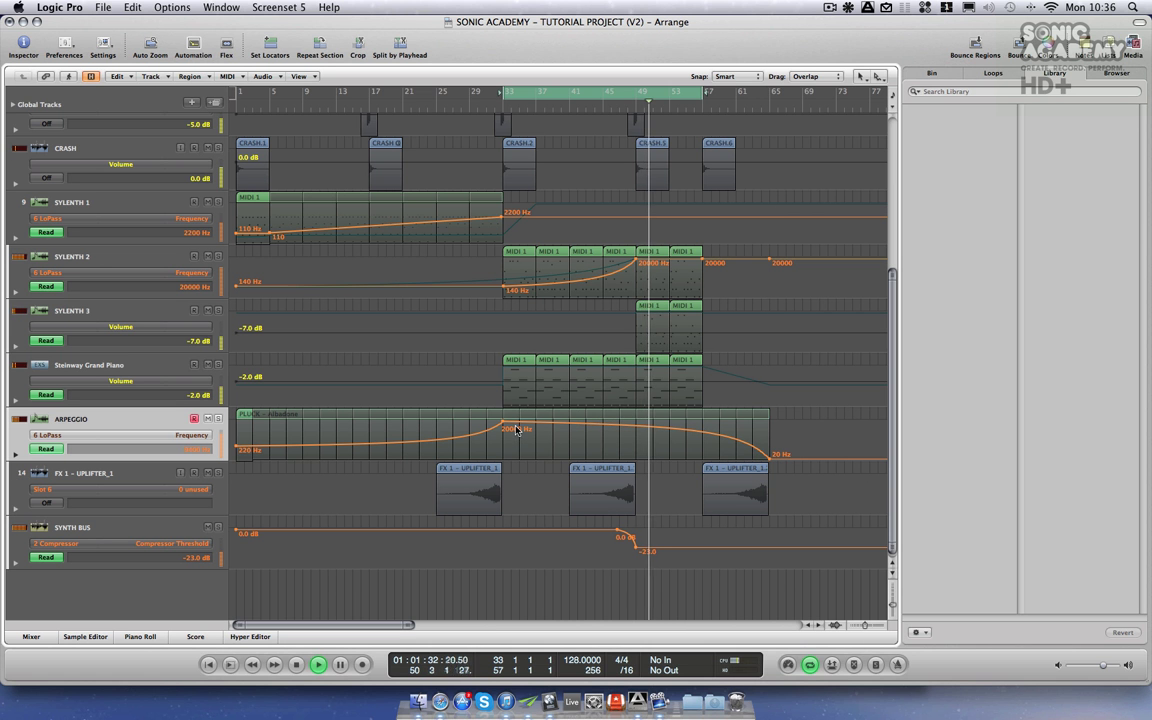
left_click(699, 456)
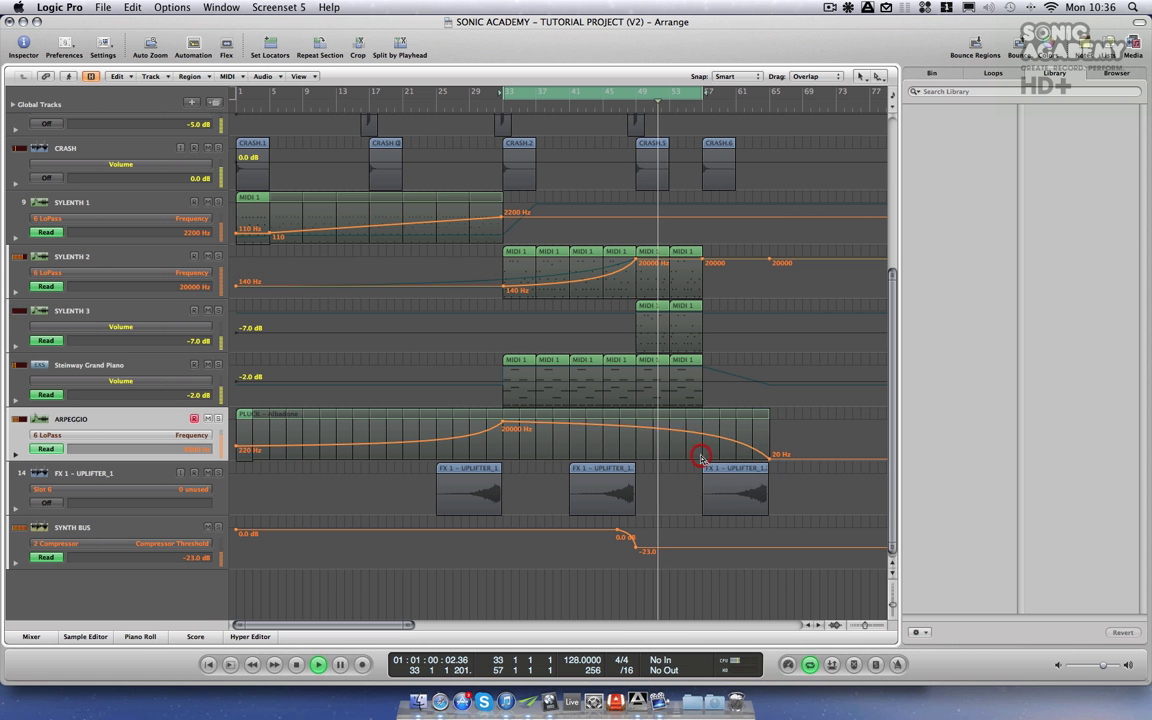
key("ctrl+z")
key("ctrl+z")
key("a")
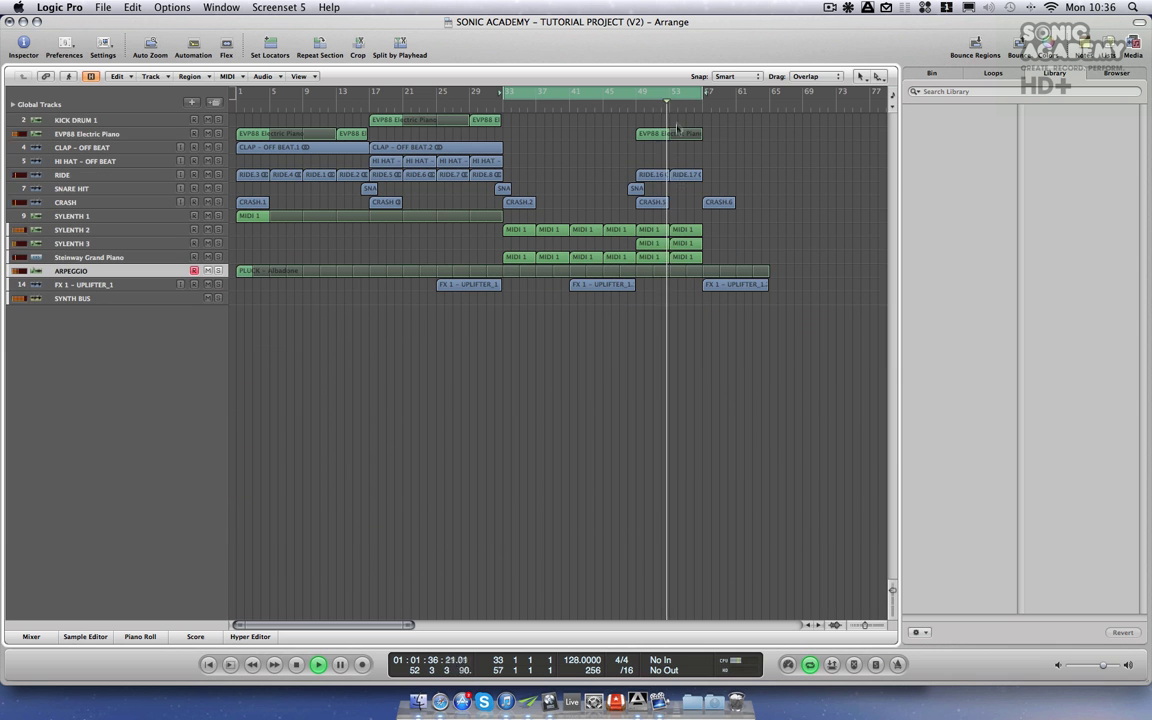
- Turn off the cycle range and add the FX 2 - BOOM.wav sample on a new track at bar 57
left_click(681, 92)
left_click(715, 118)
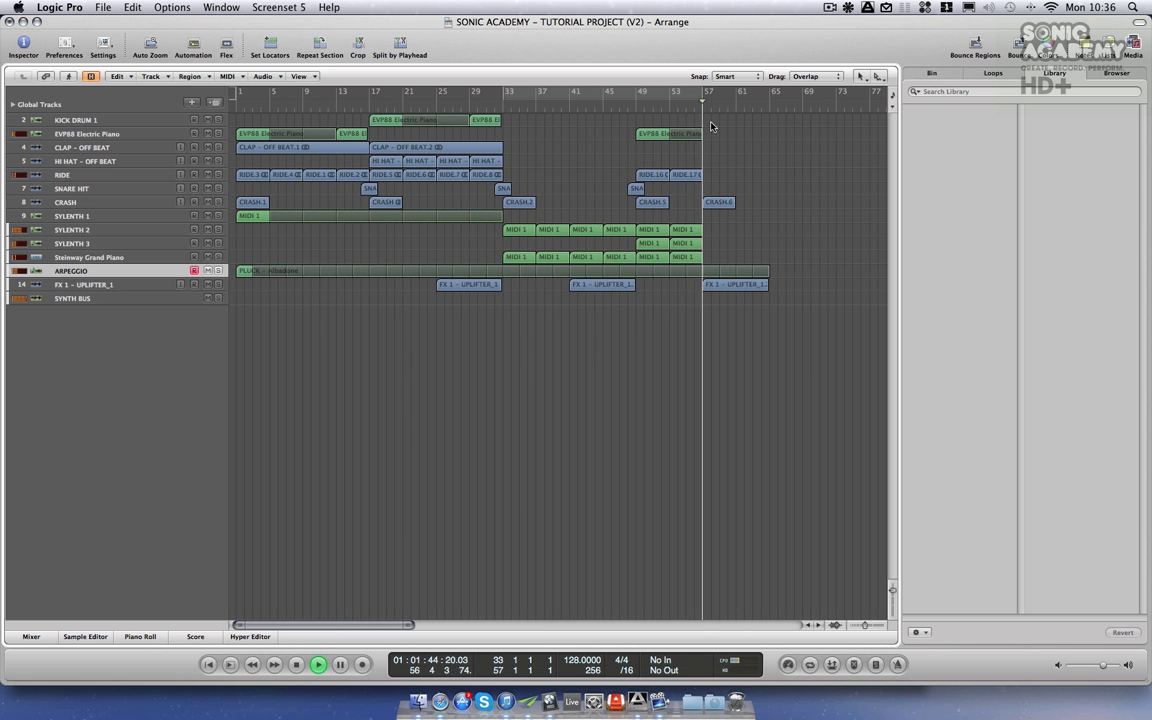
key("space")
left_click(1118, 73)
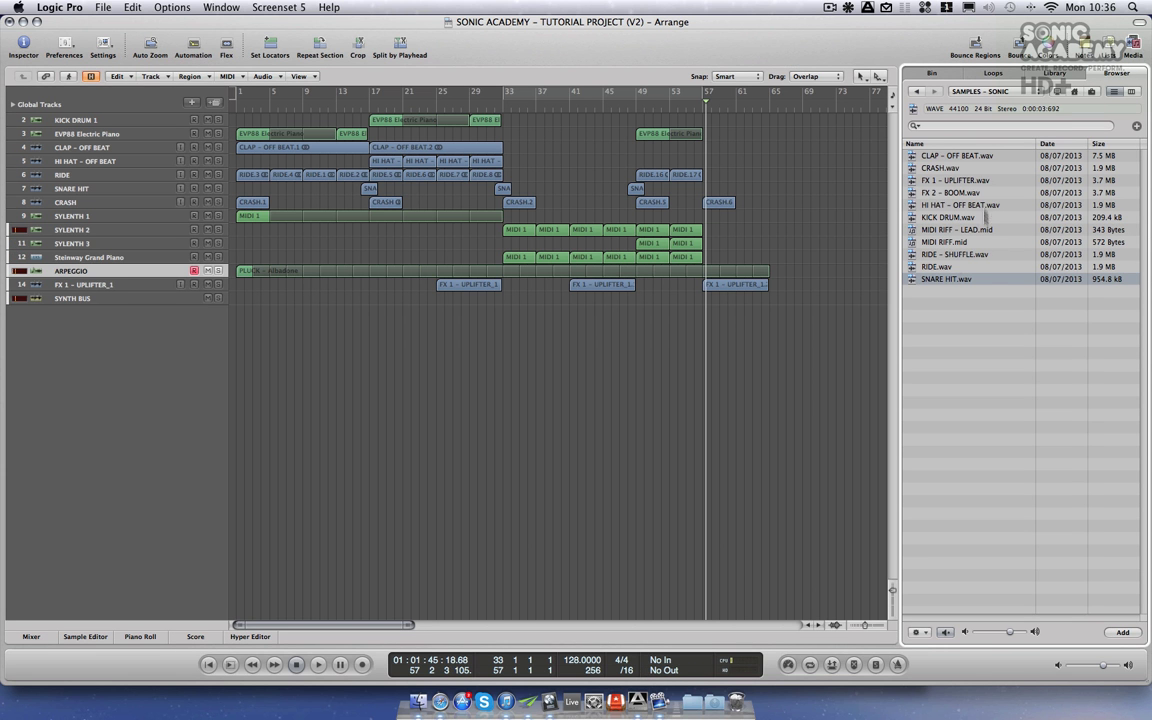
left_click_drag(953, 193, 709, 313)
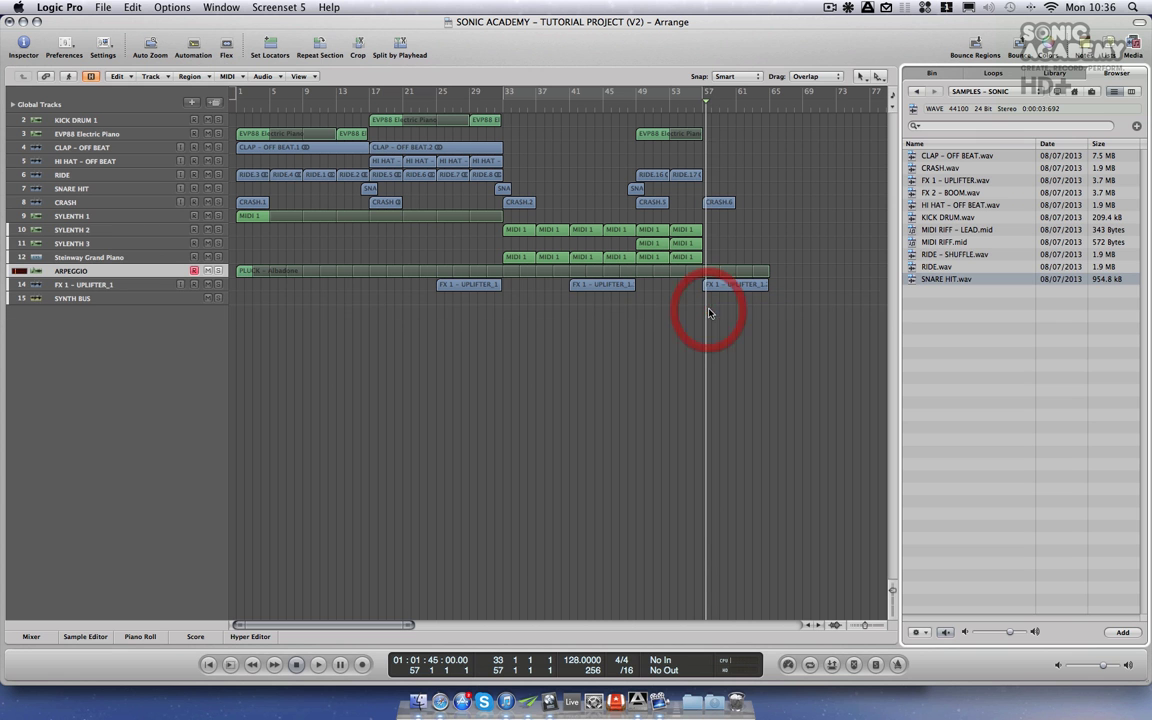
- Audition the boom effect from just before bar 57 and copy its region to bar 33
double_click(697, 100)
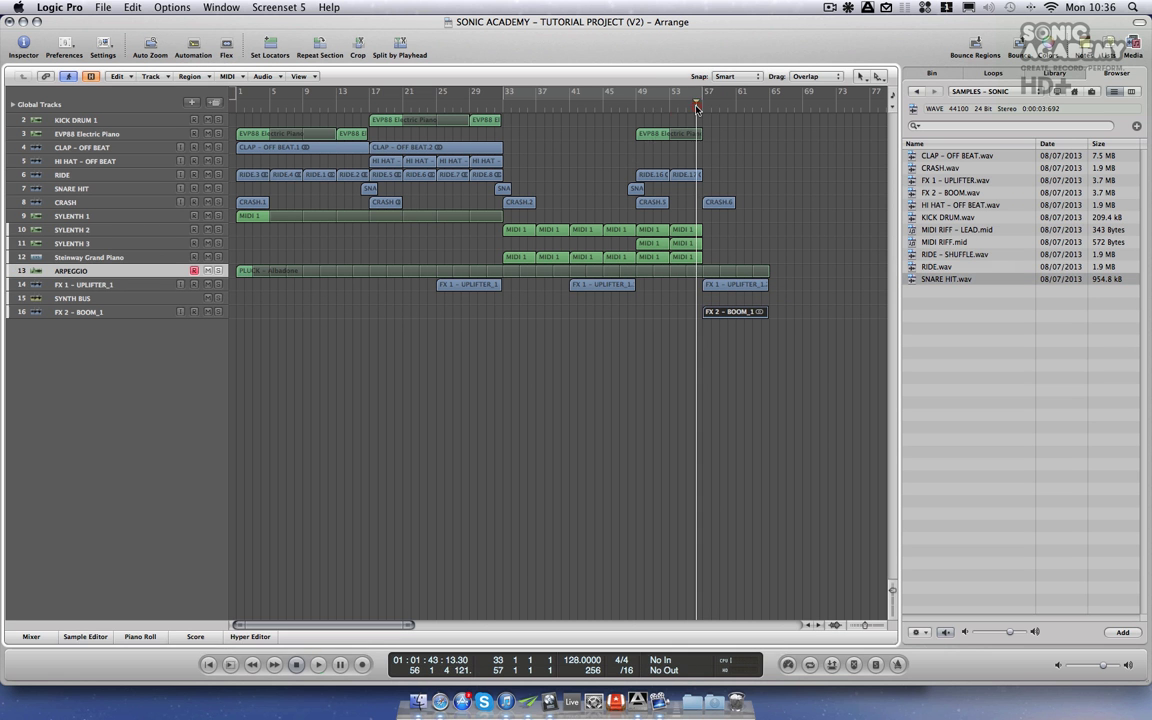
left_click(217, 311)
left_click(216, 312)
left_click(697, 98)
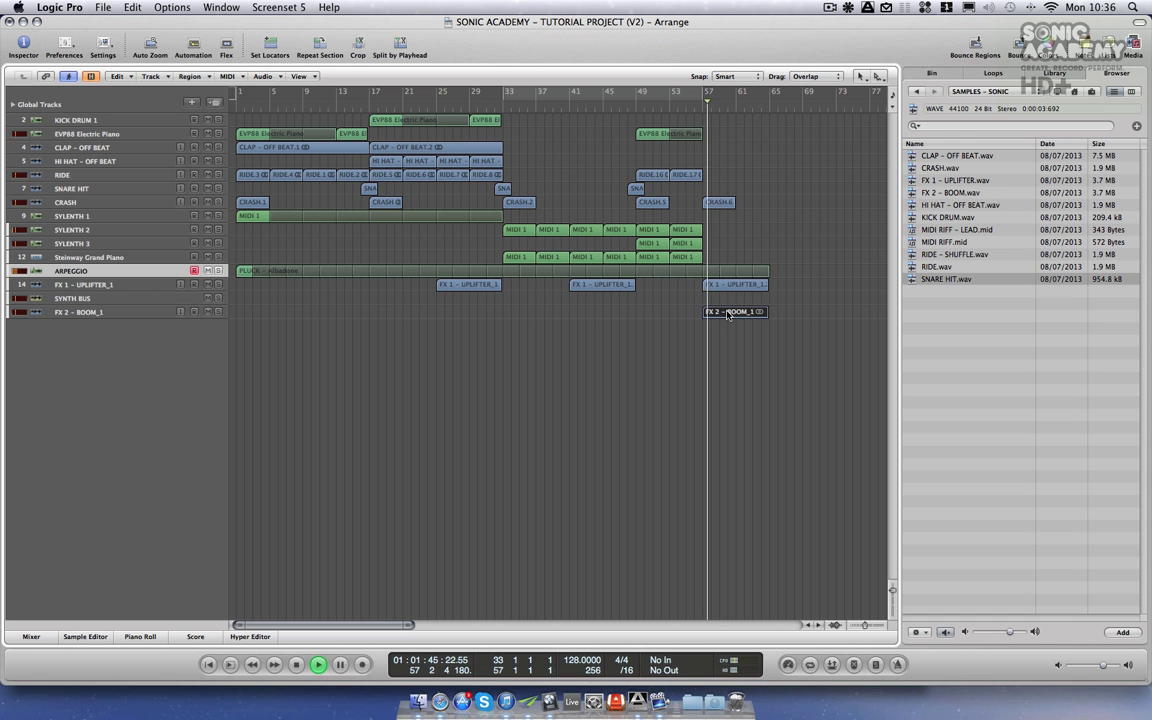
key("space")
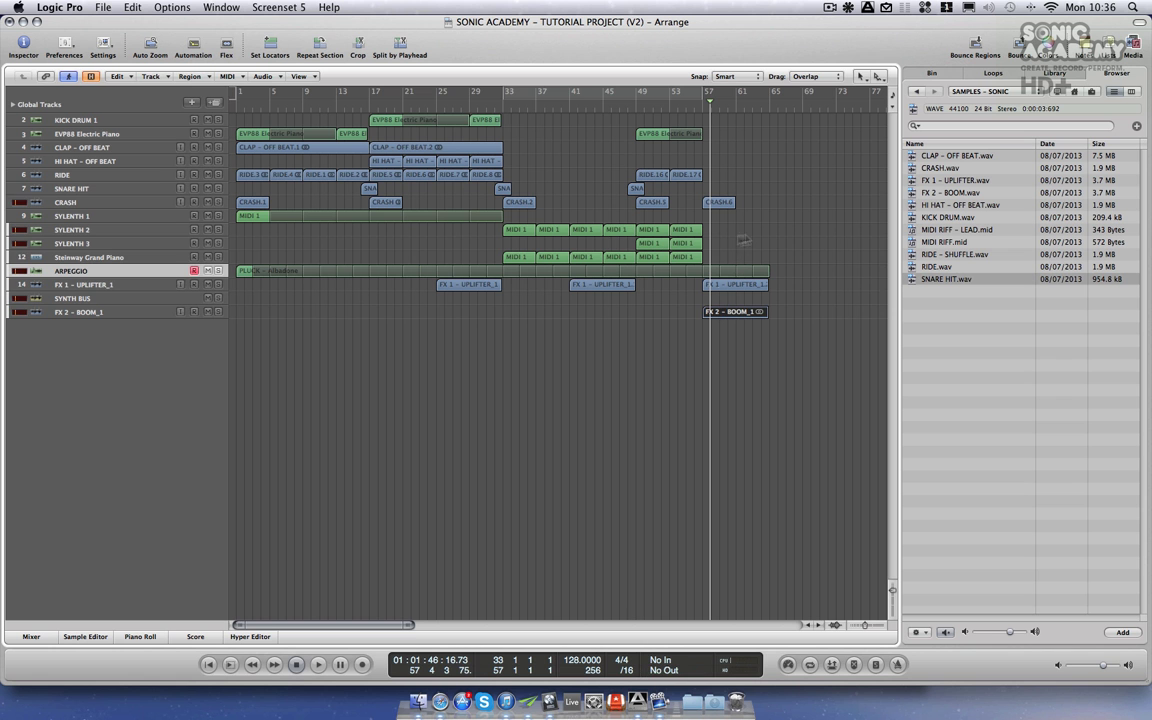
left_click_drag(715, 313, 515, 321)
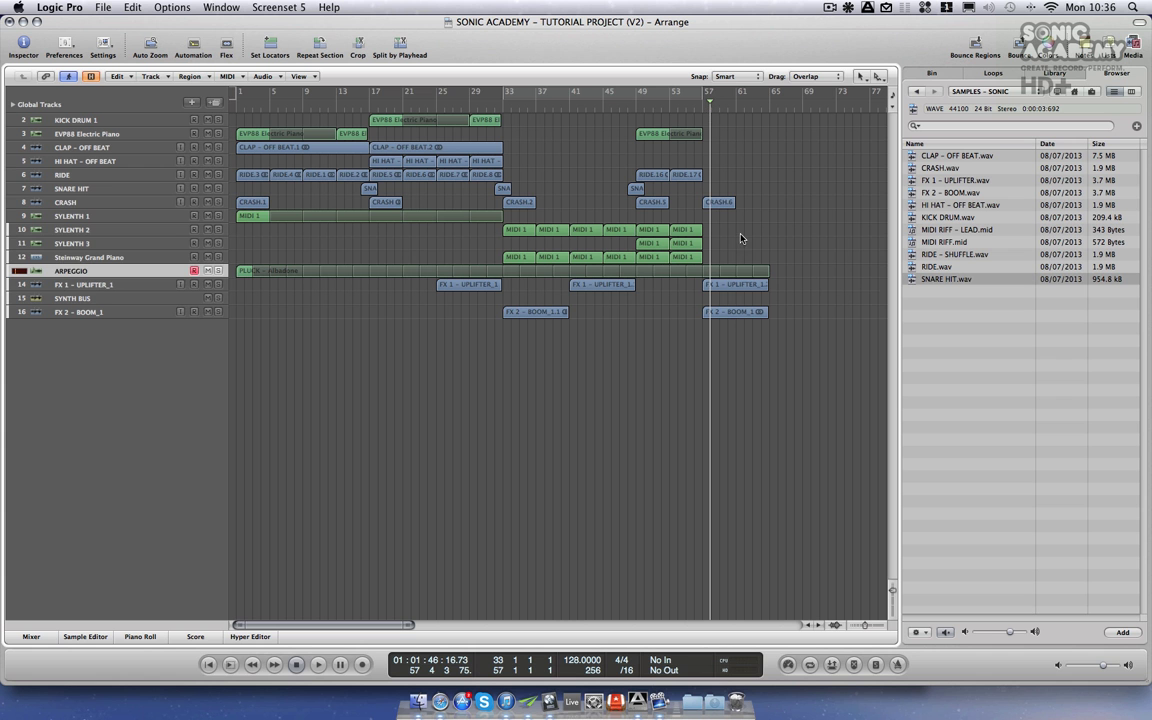
- Copy the last SYLENTH 2 region to bar 57, extend the copy to bar 65, and set the cycle range to bars 57–65
left_click(67, 229)
left_click(707, 224)
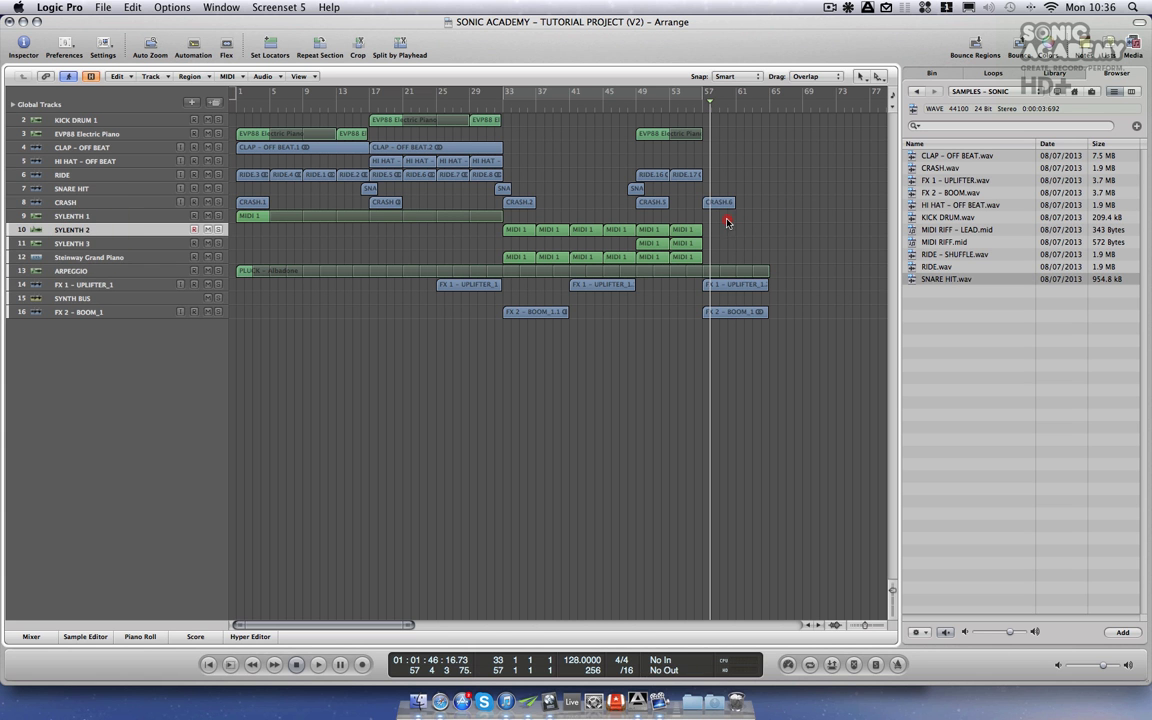
left_click(85, 257)
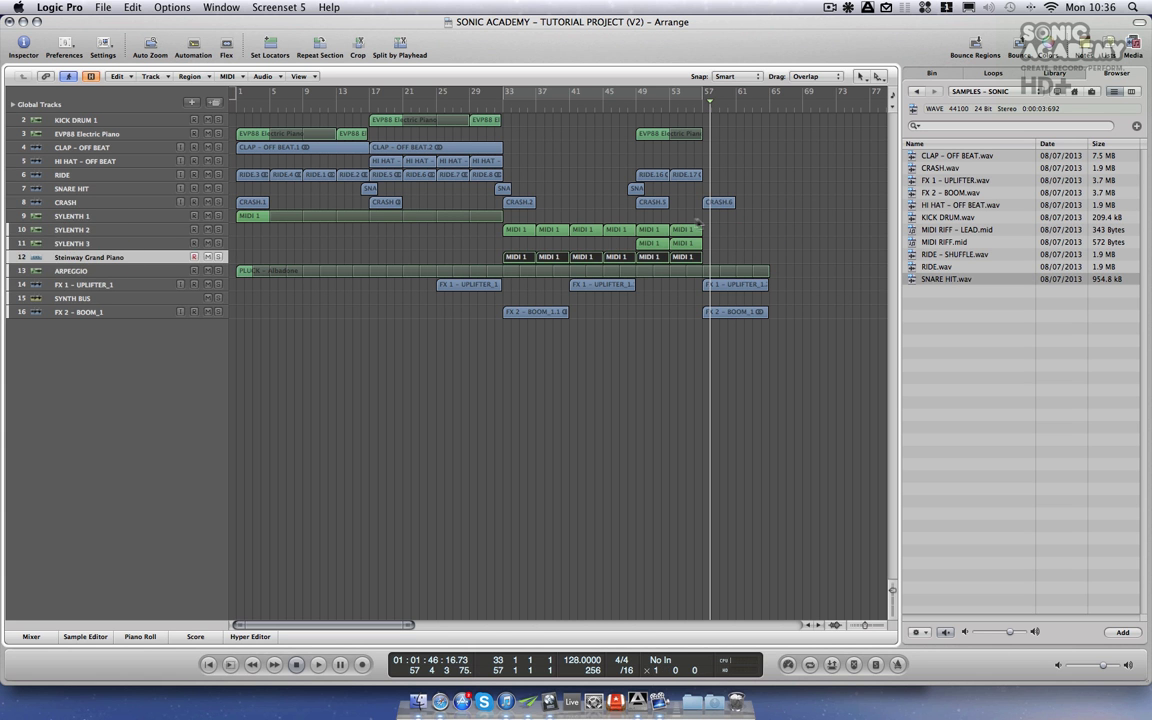
left_click_drag(684, 231, 719, 230)
left_click_drag(707, 97, 772, 100)
left_click_drag(731, 230, 766, 231)
- Delete all notes after the first bar of the new SYLENTH 2 region and repeat bar 57's notes through bars 58 to 60
key("super+6")
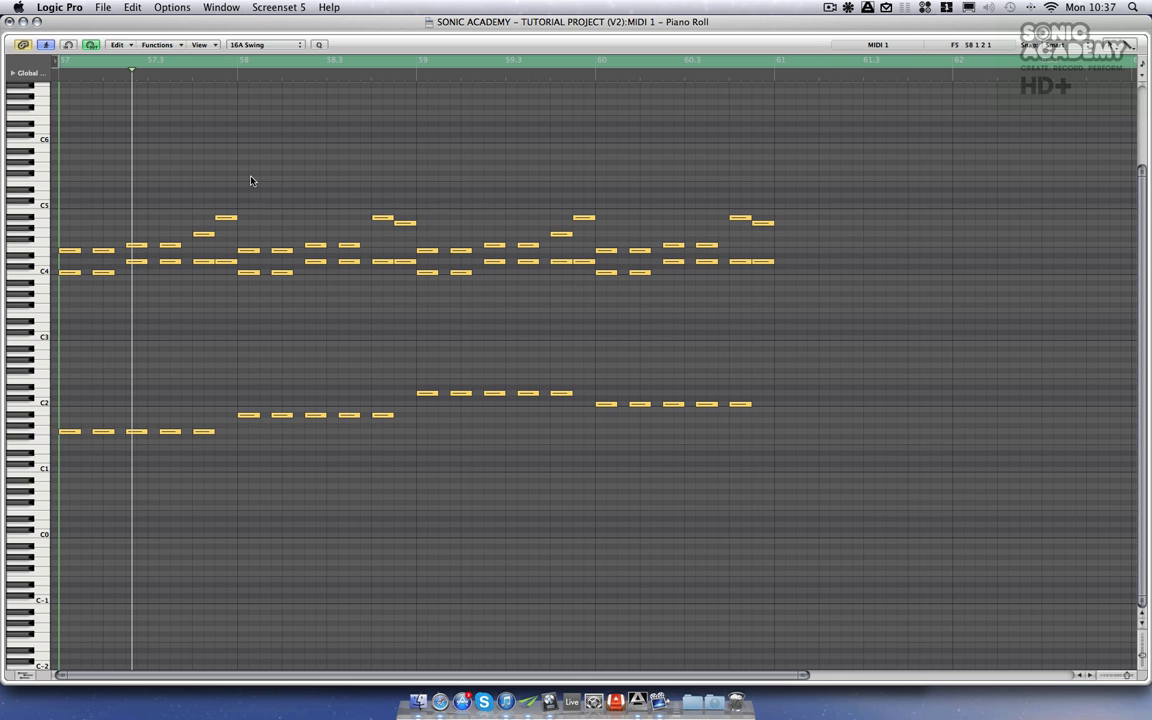
left_click_drag(251, 180, 800, 467)
key("Delete")
key("super+a")
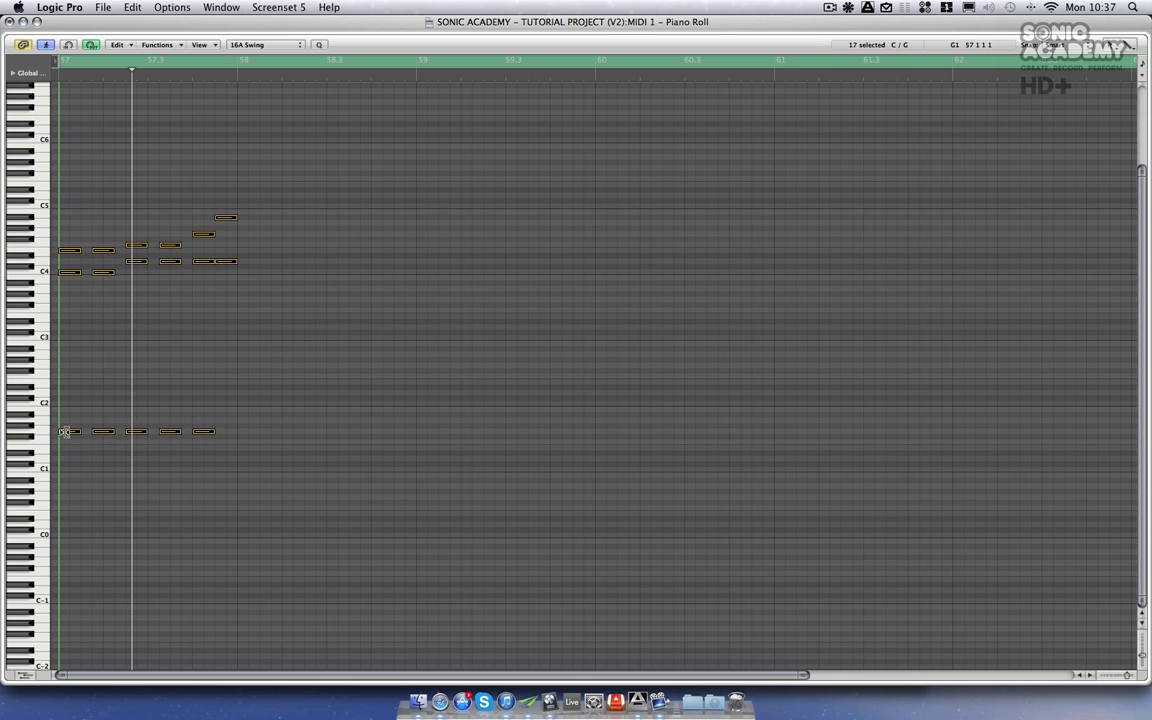
left_click_drag(67, 433, 244, 434)
key("space")
key("super+a")
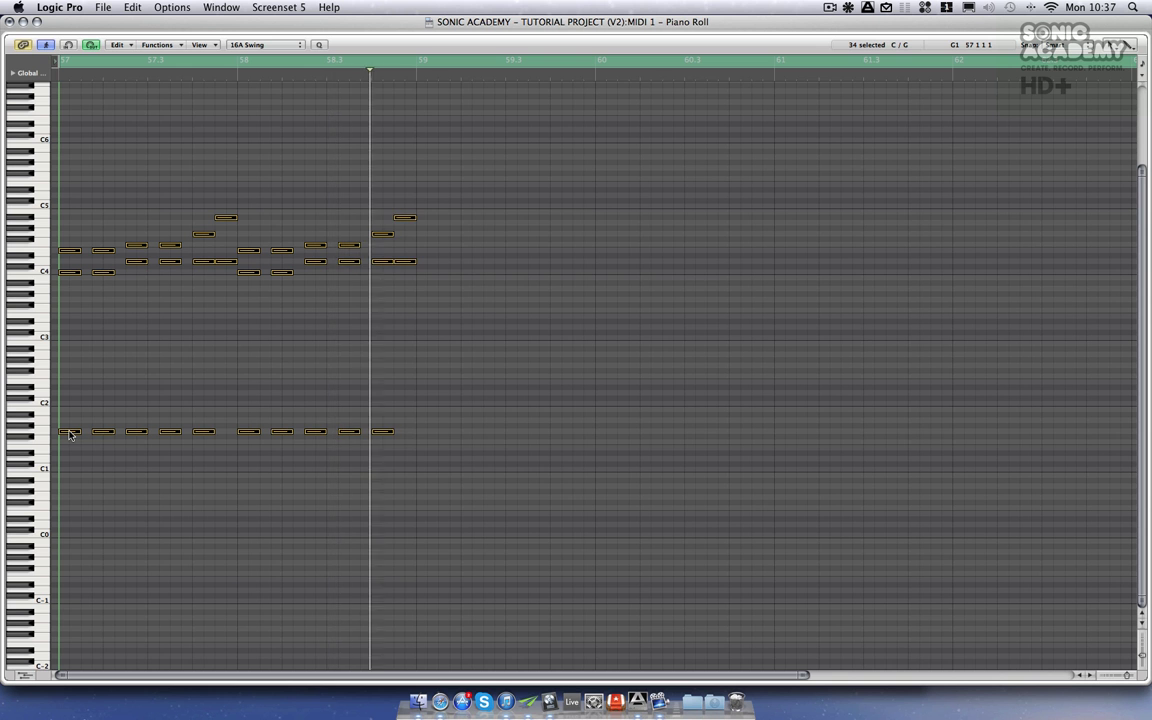
left_click_drag(69, 433, 425, 432)
- Change the last two top notes of bar 60 to C5 and A4 and play the riff back
left_click(642, 282)
left_click_drag(738, 234, 761, 223)
key("space")
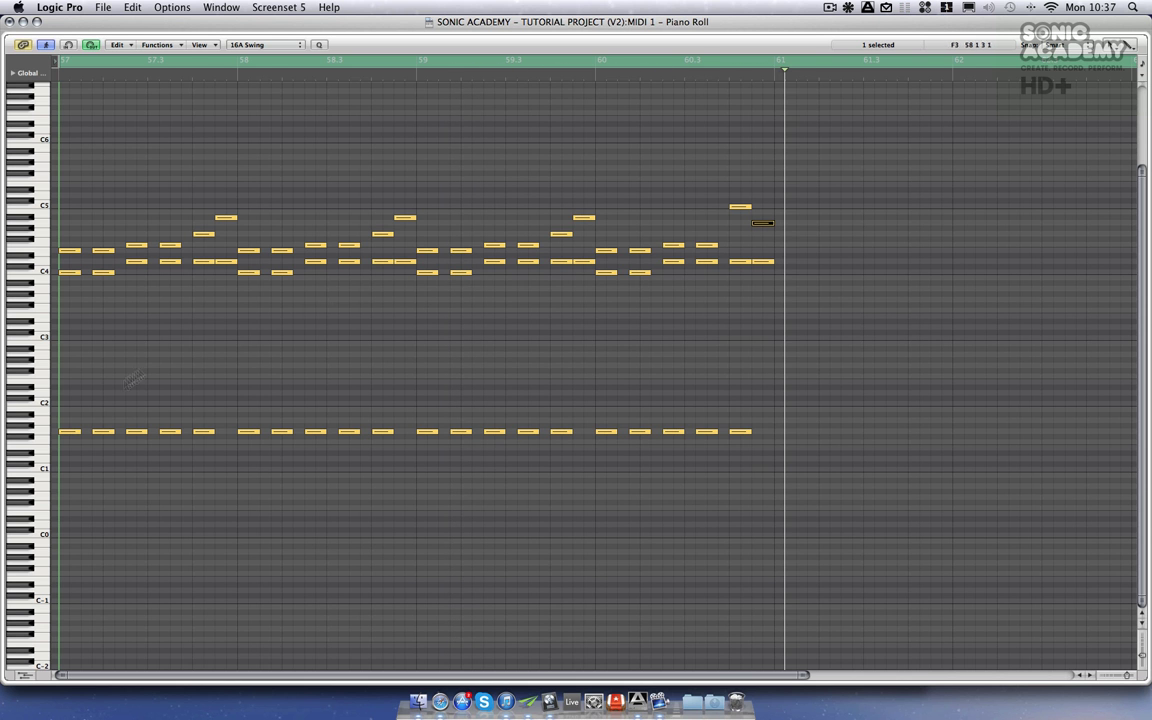
- Copy the opening chord to bar 61, shorten it, and repeat it as eighth-note stabs across the whole bar
left_click_drag(62, 265, 811, 252)
left_click(790, 250)
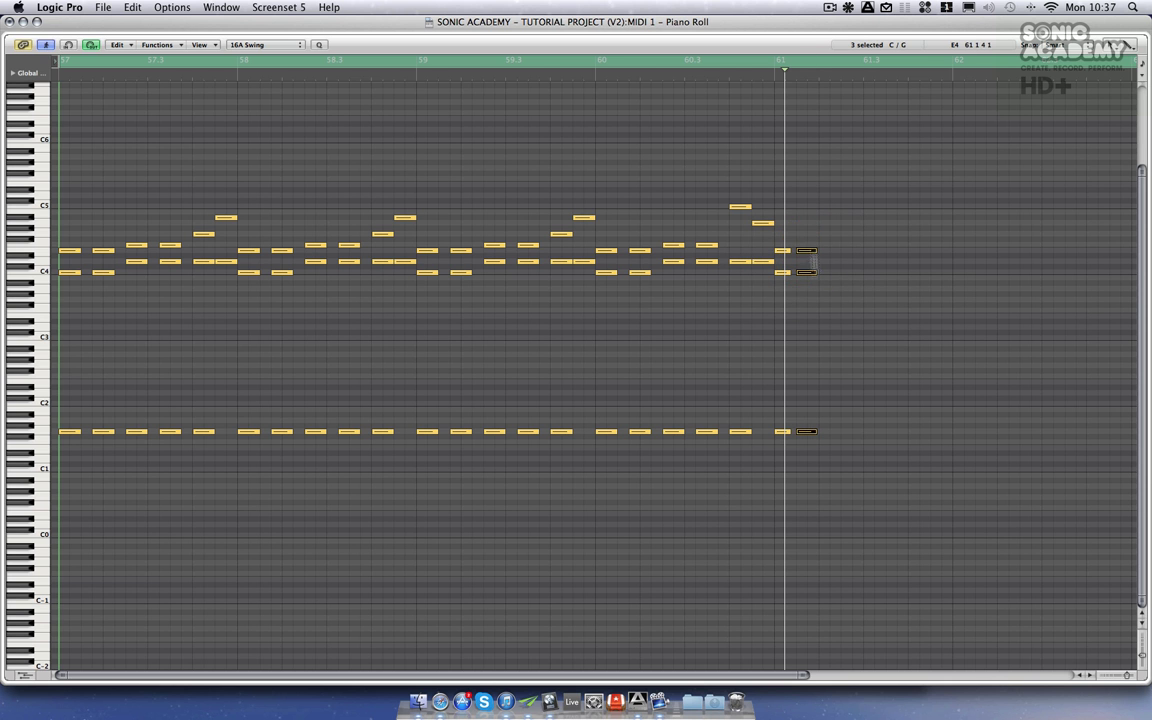
left_click(787, 257)
left_click_drag(843, 491, 872, 255)
scroll(898, 273, "right", 3)
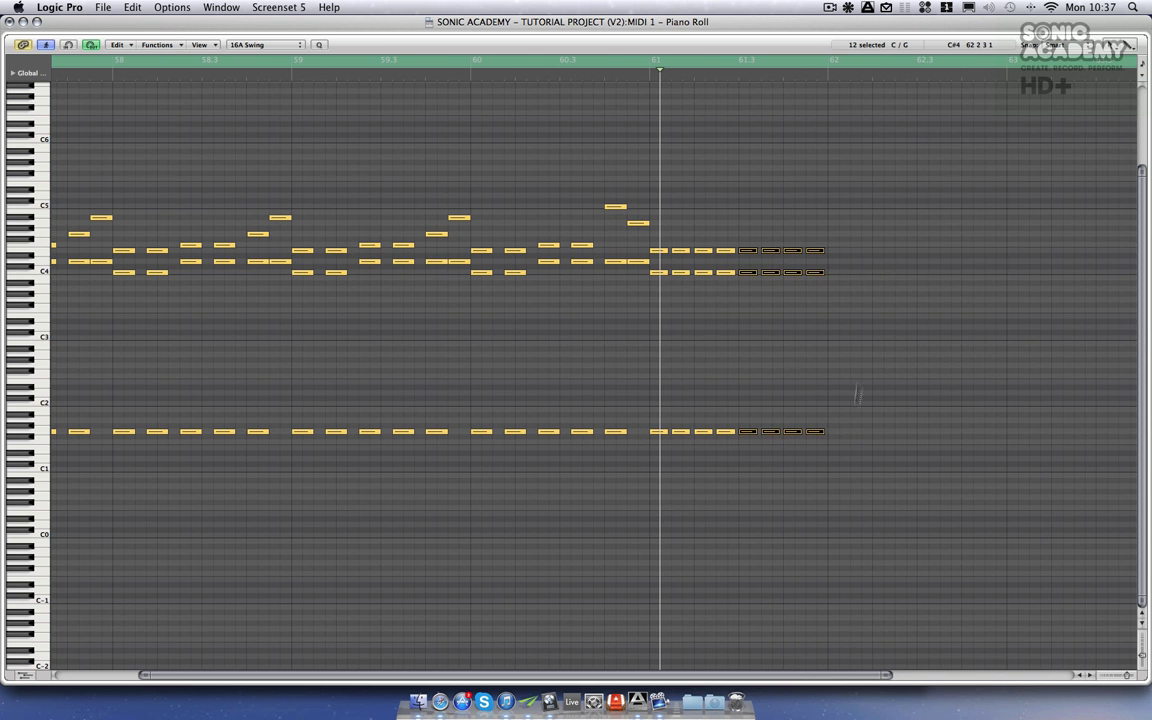
- Continue the chord stabs through bar 64 and interleave copies in bars 63 and 64 to double them to sixteenth notes
left_click_drag(845, 449, 840, 250)
left_click(1025, 80)
left_click_drag(1025, 80, 1067, 68)
left_click_drag(1129, 677, 1125, 676)
left_click_drag(710, 447, 713, 250)
left_click(1130, 676)
mouse_move(756, 433)
left_mouse_down()
mouse_move(740, 433)
mouse_move(760, 433)
left_mouse_up()
scroll(861, 366, "right", 5)
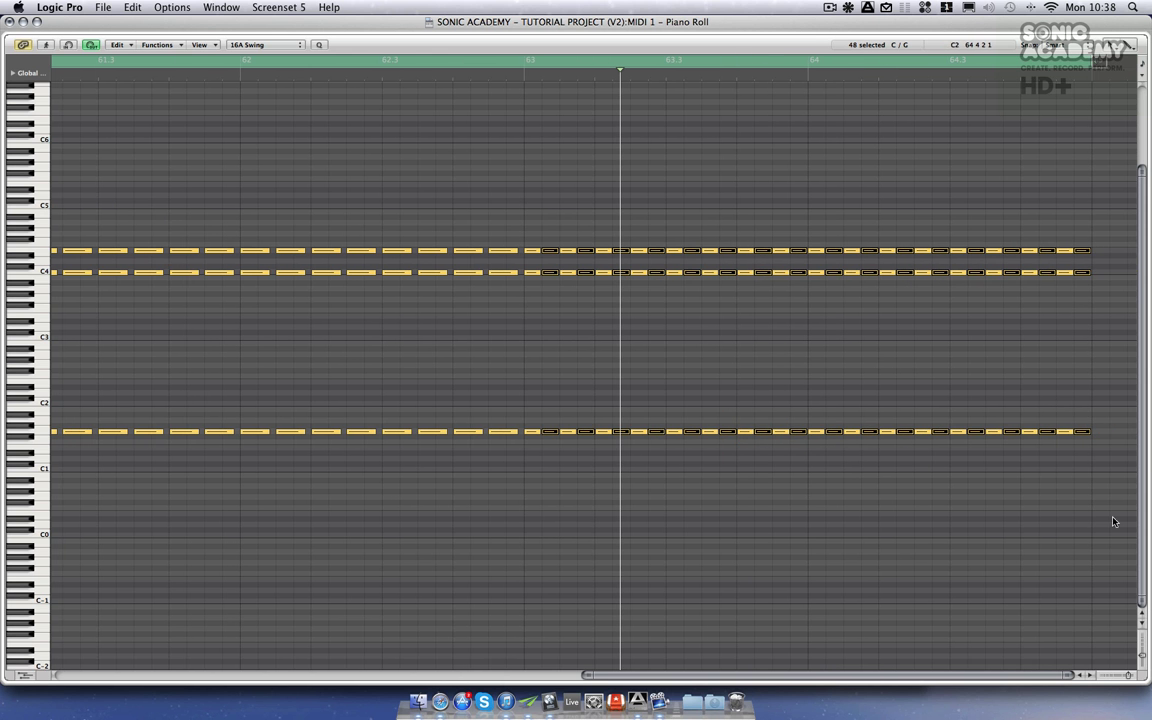
- Return to the arrangement, copy the edited SYLENTH 2 region at bar 57 onto the SYLENTH 3 track, and listen to the build-up
left_click(12, 21)
left_click(730, 241)
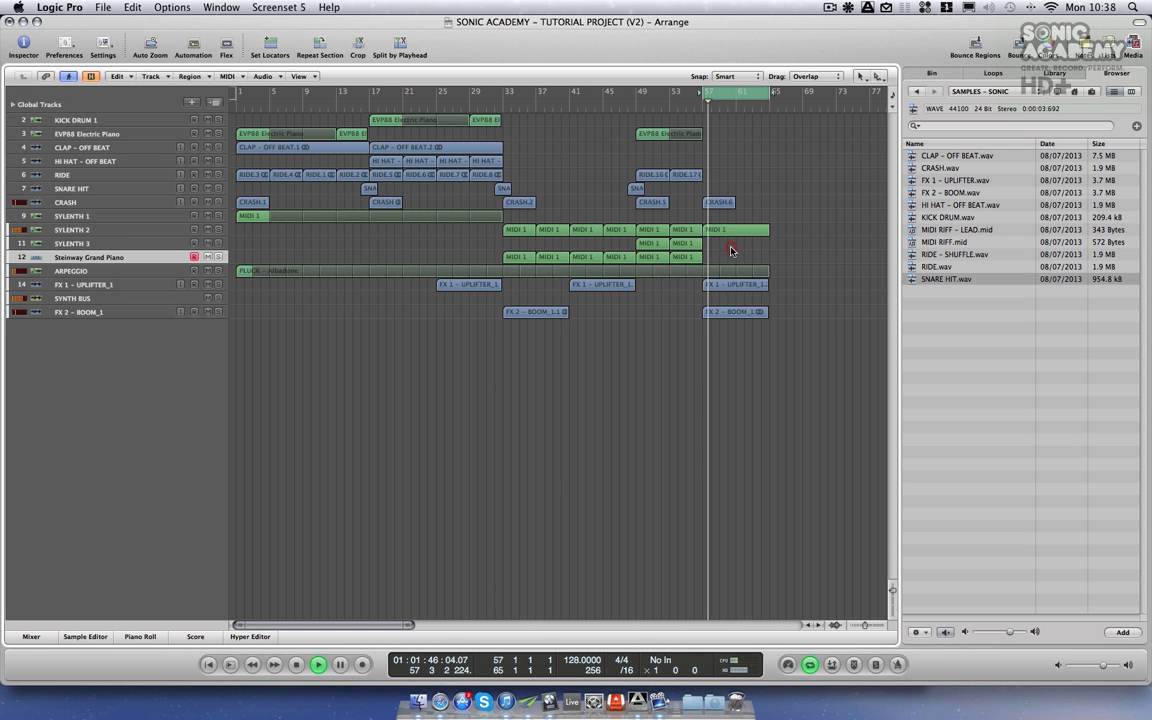
left_click_drag(726, 238, 722, 242)
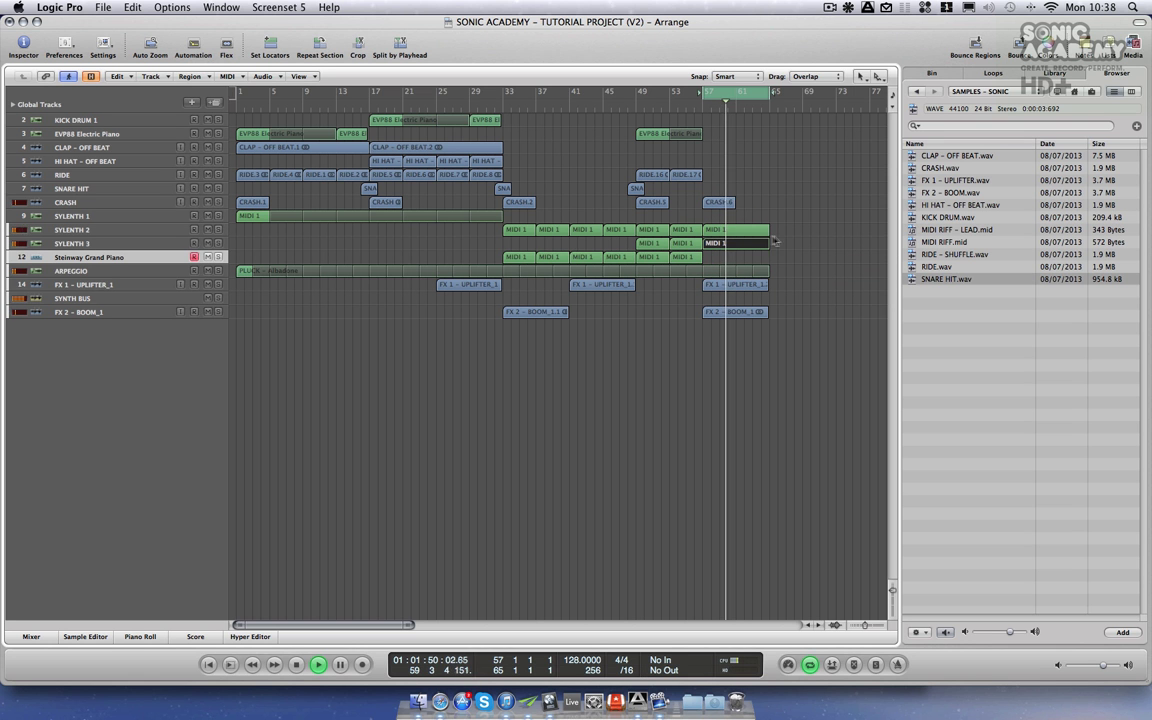
left_click(795, 186)
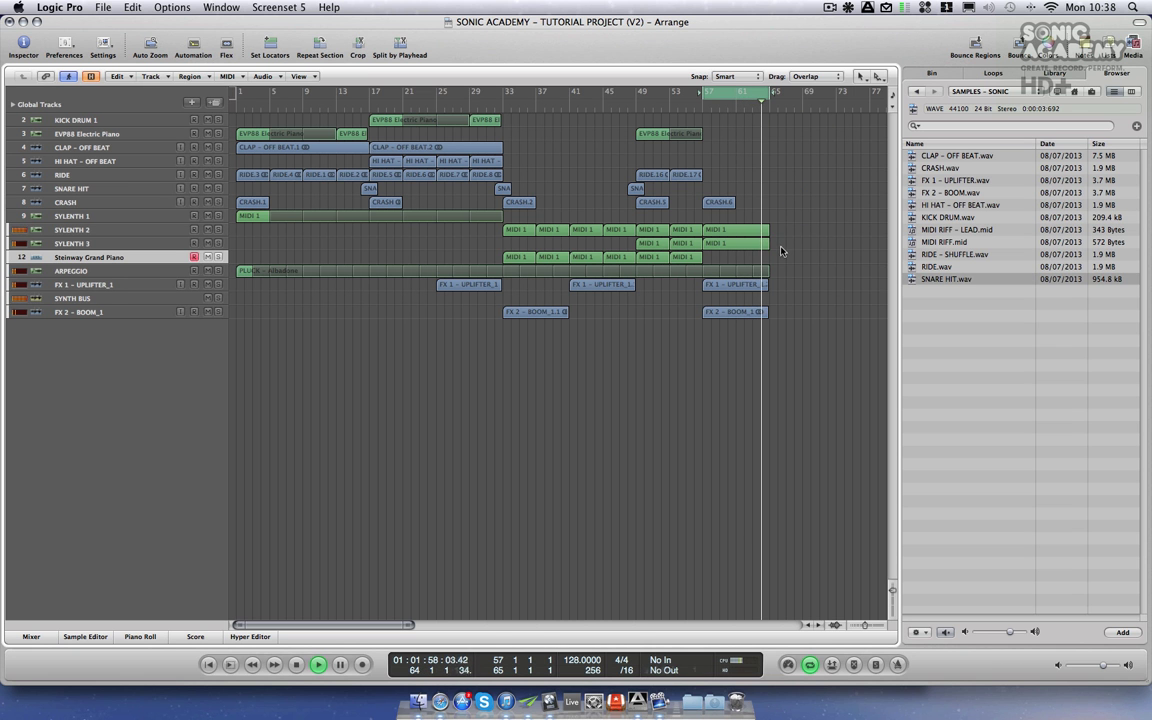
- Split the SYLENTH 2 and SYLENTH 3 regions at bar 64 with the Scissors tool and remove their last bar
left_click_drag(758, 222, 760, 242)
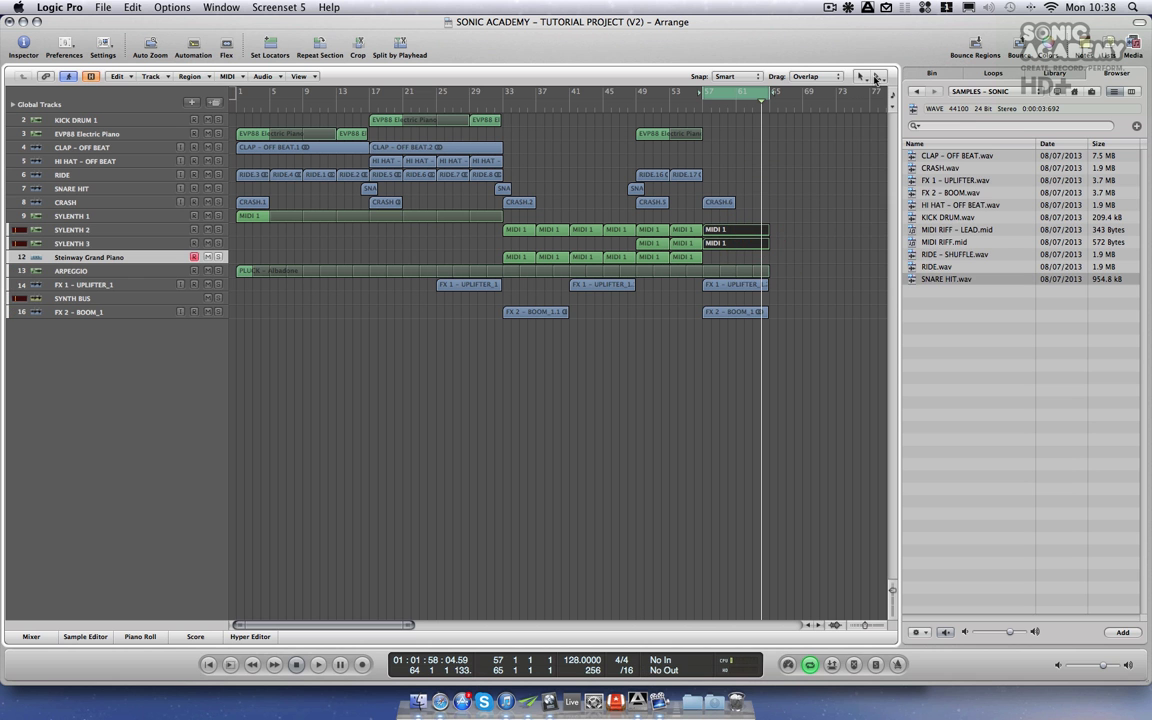
left_click(877, 76)
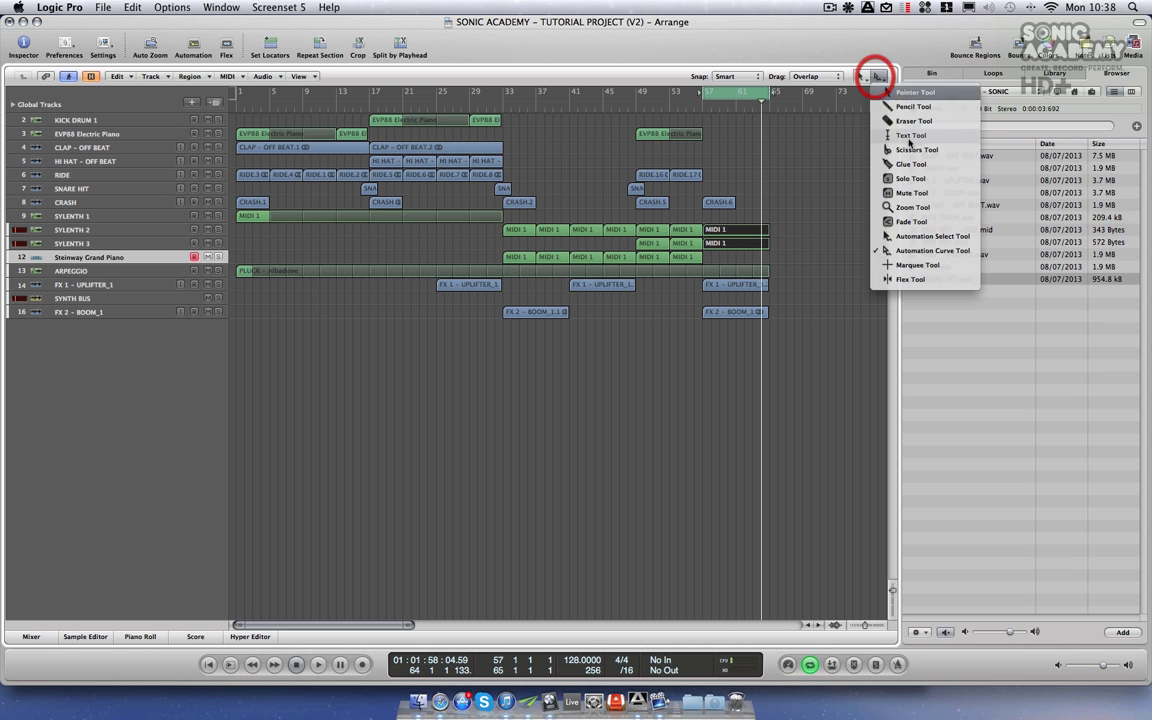
left_click(762, 232)
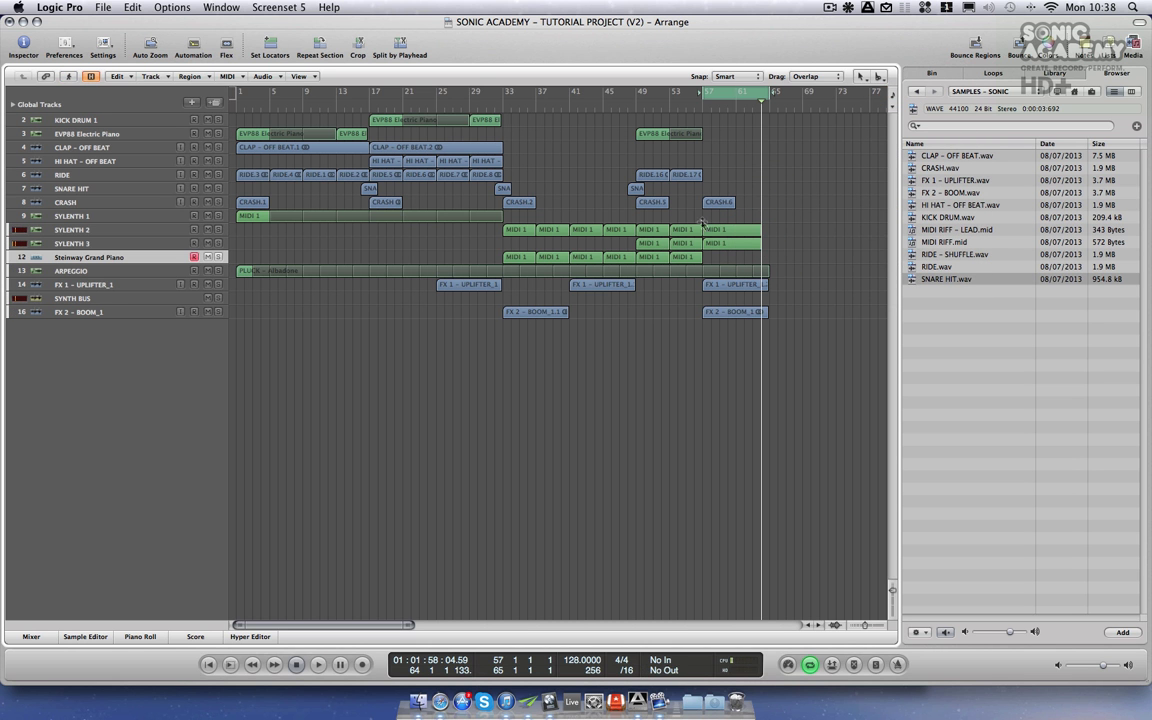
- Split off bar 56 of the SYLENTH 2 and SYLENTH 3 regions, copy both pieces to bar 64, and play the result
left_click(690, 243)
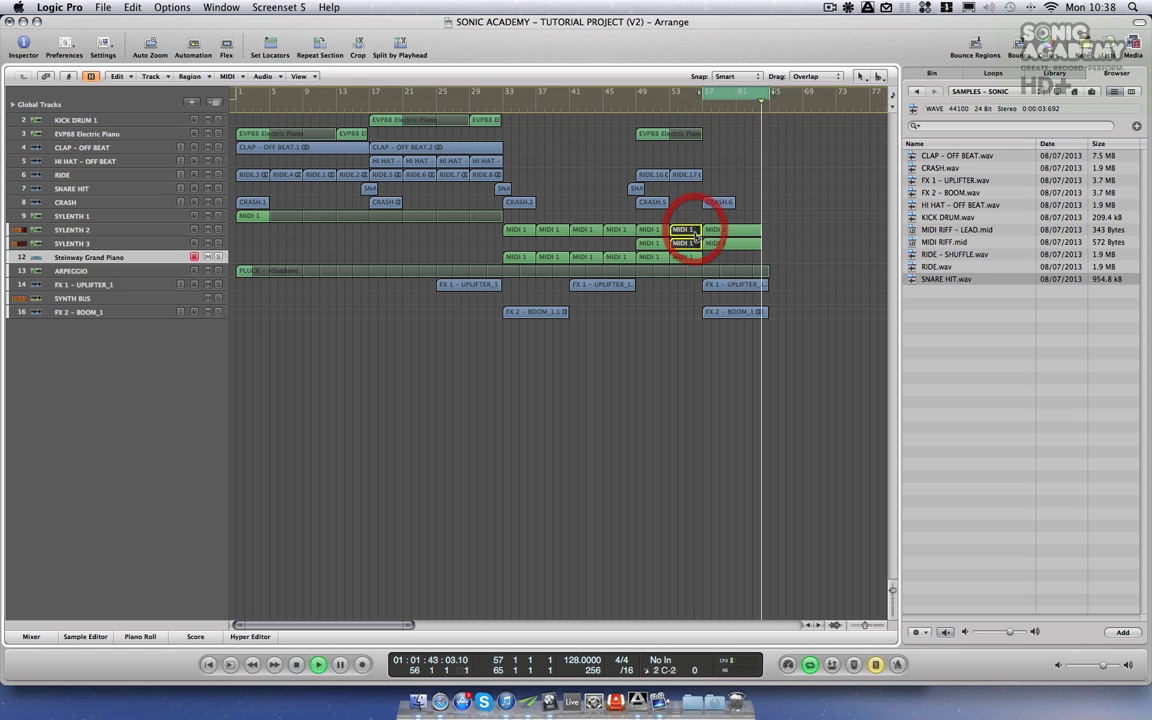
left_click_drag(697, 232, 766, 230)
key("space")
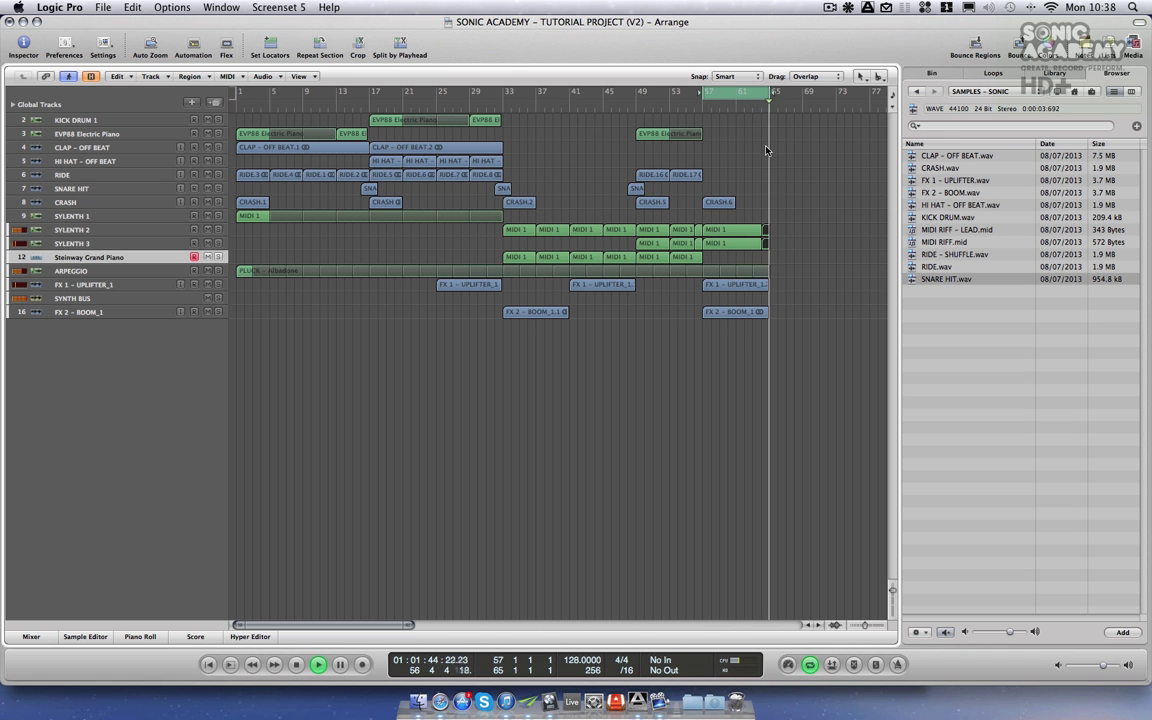
- Show the SYNTH BUS HiPass Frequency automation and draw a rise from 20 Hz at bar 57 to 3100 Hz at bar 64, falling to 20 Hz at bar 65
left_click(110, 298)
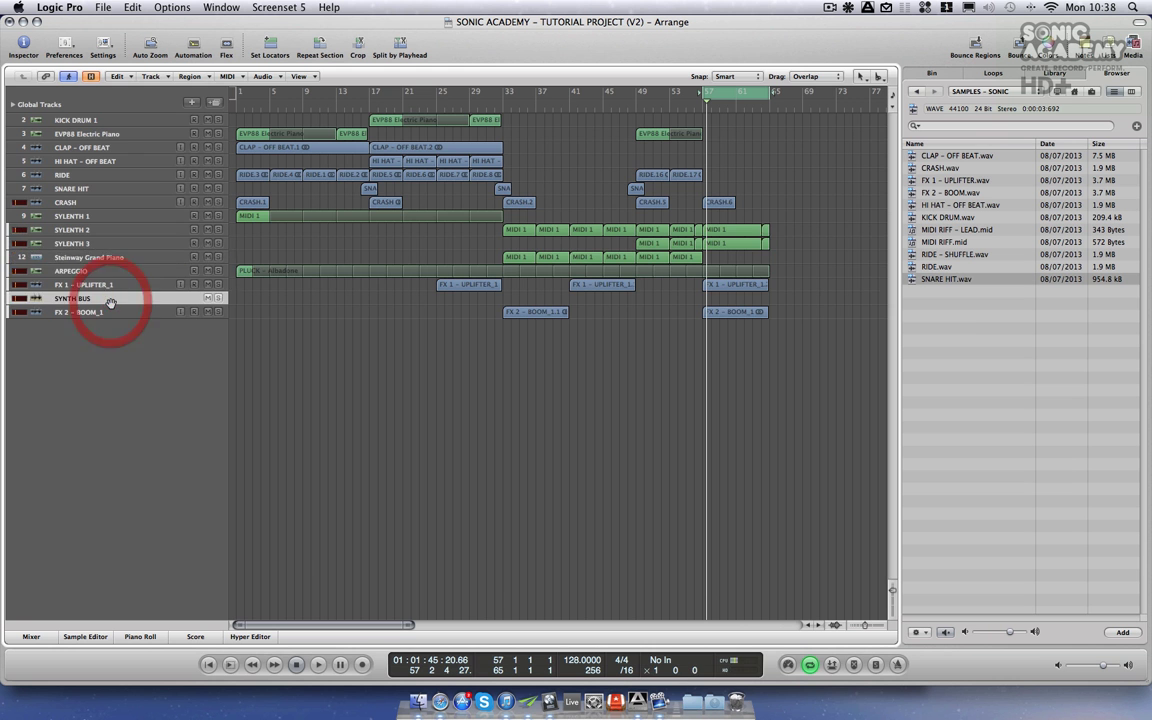
key("a")
left_click(137, 538)
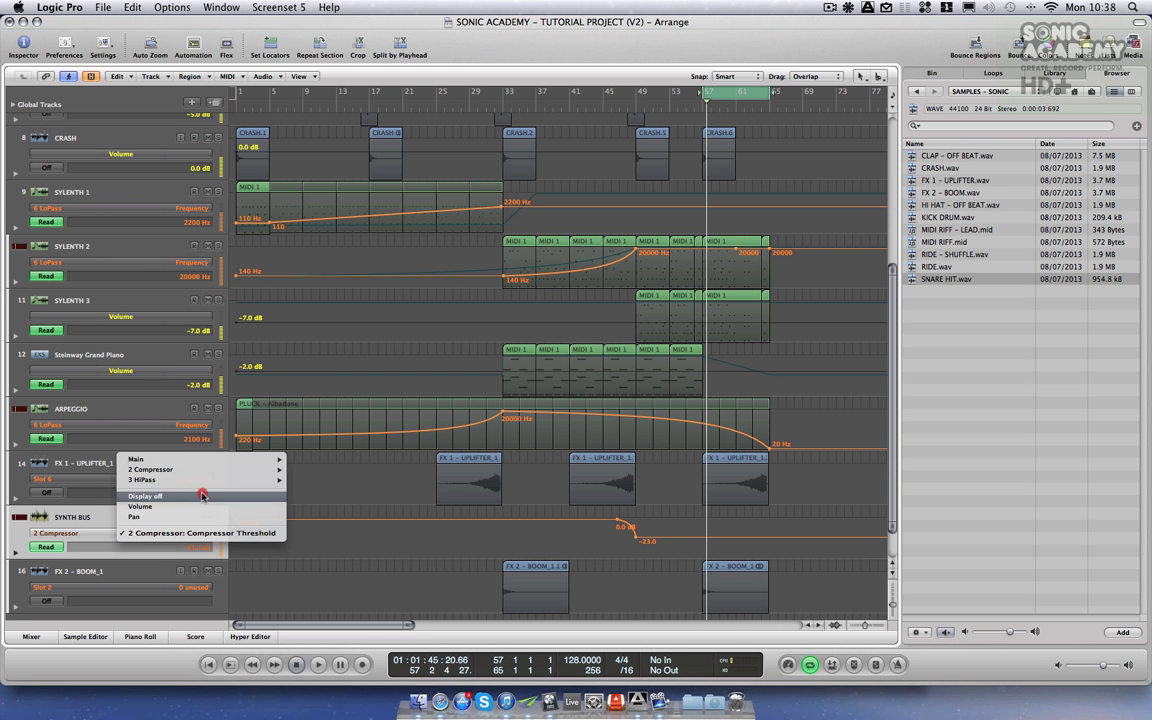
left_click(295, 480)
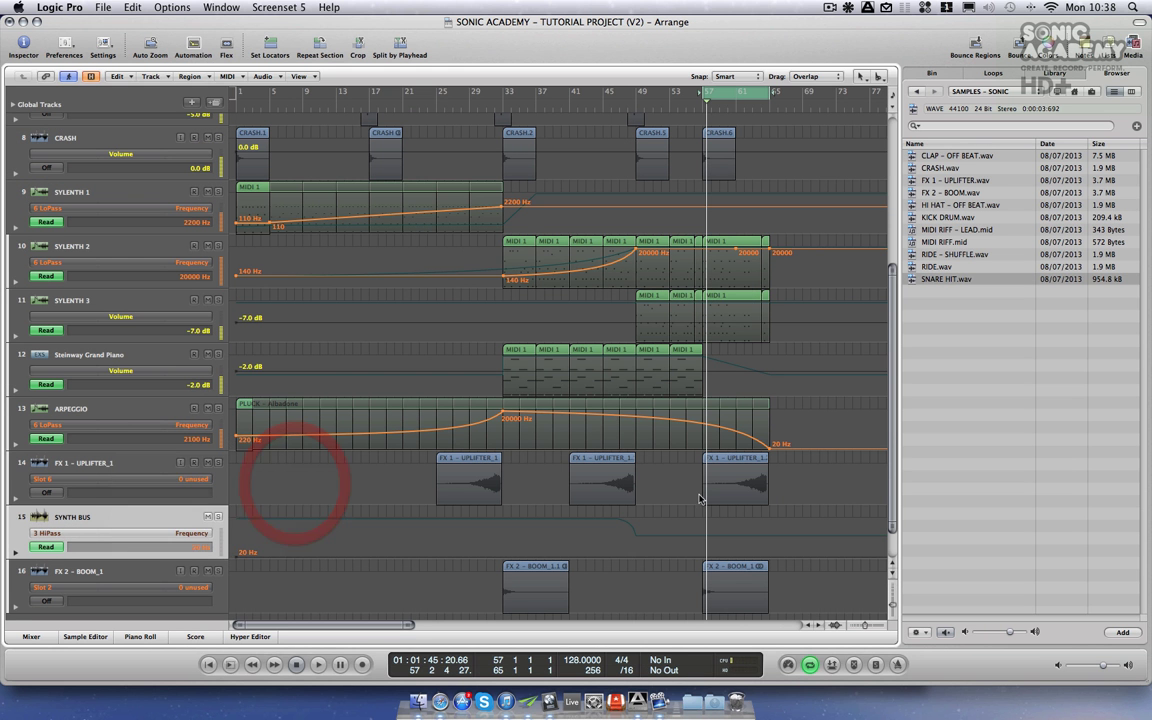
left_click(704, 558)
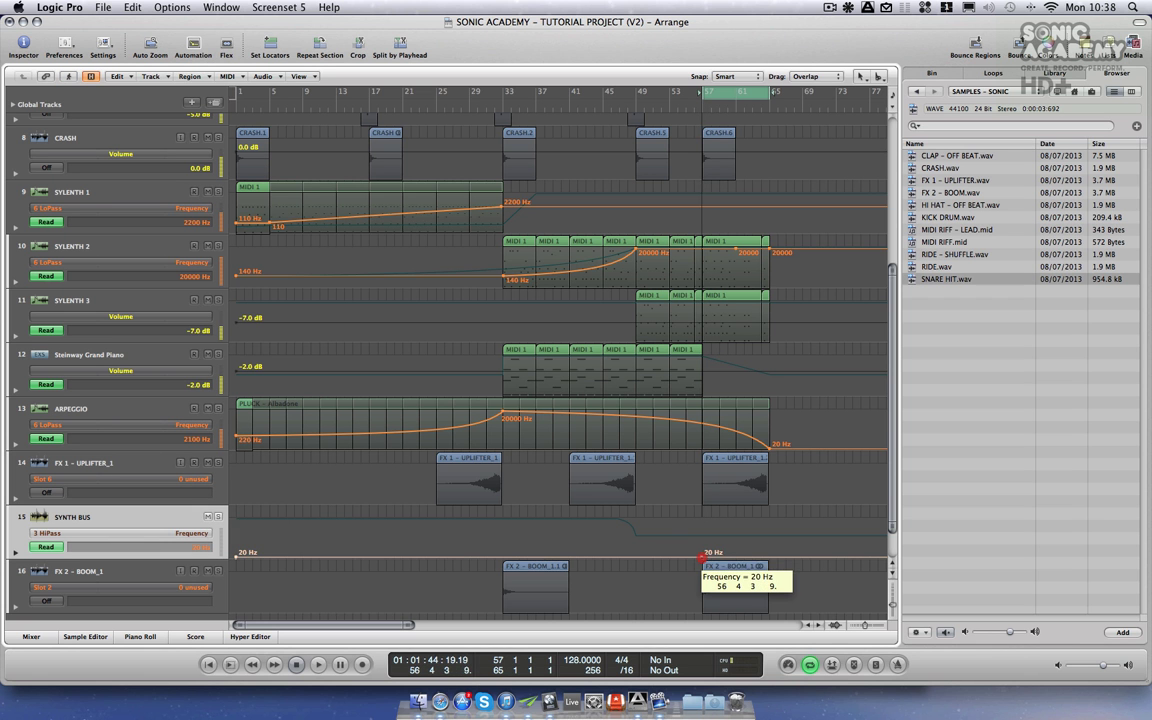
left_click_drag(767, 558, 763, 530)
- Bend the SYNTH BUS high-pass rise into an upward-accelerating curve with the Automation Curve tool, curve the drop after it, and listen back
left_click(878, 77)
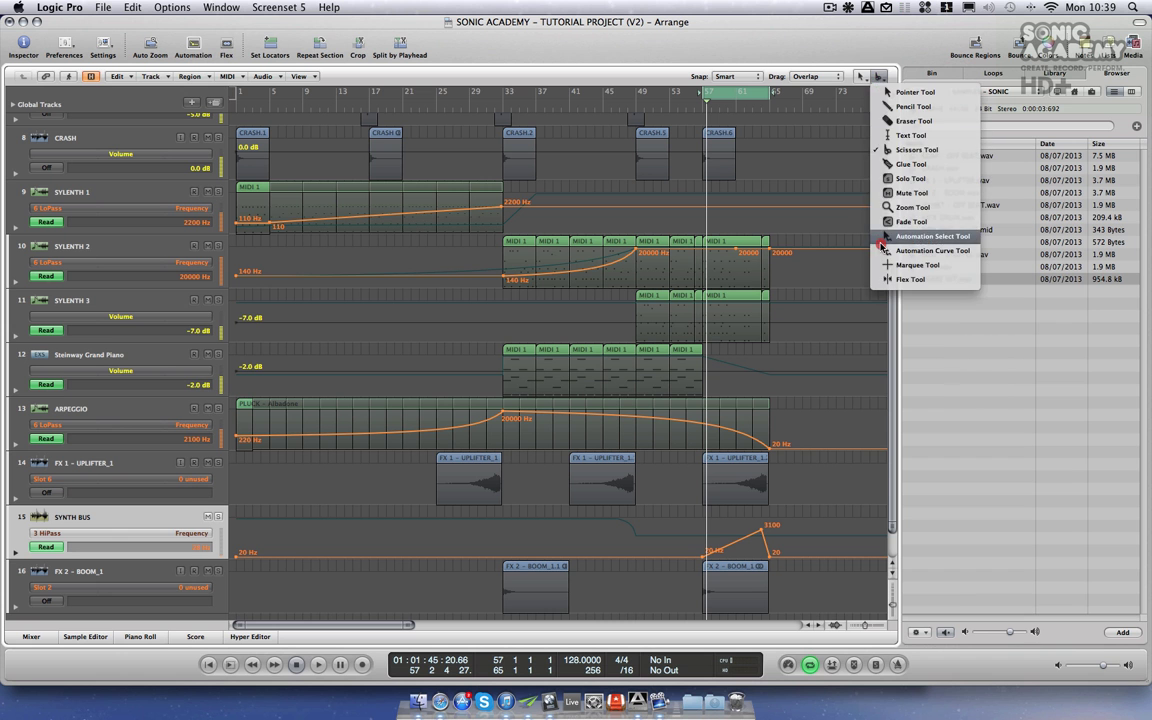
left_click(868, 248)
left_click_drag(700, 540, 748, 571)
key("space")
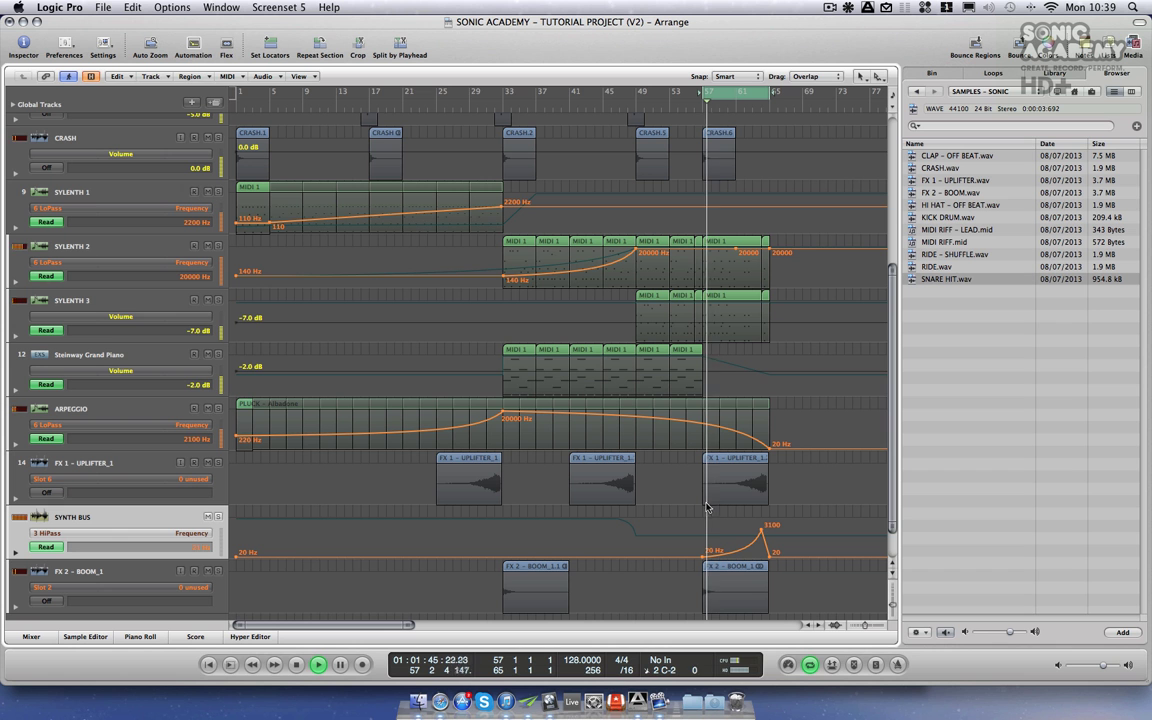
left_click(765, 530)
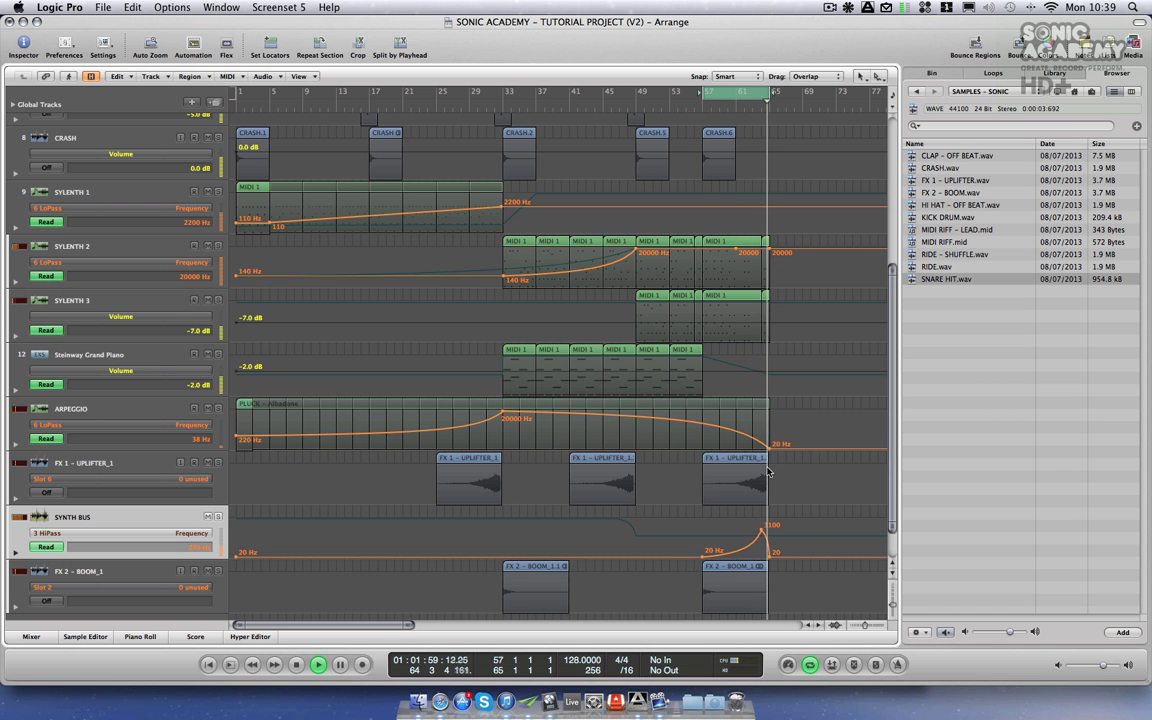
key("space")
- Hide the track automation and set the cycle range to bars 33 to 65
key("ctrl+Up")
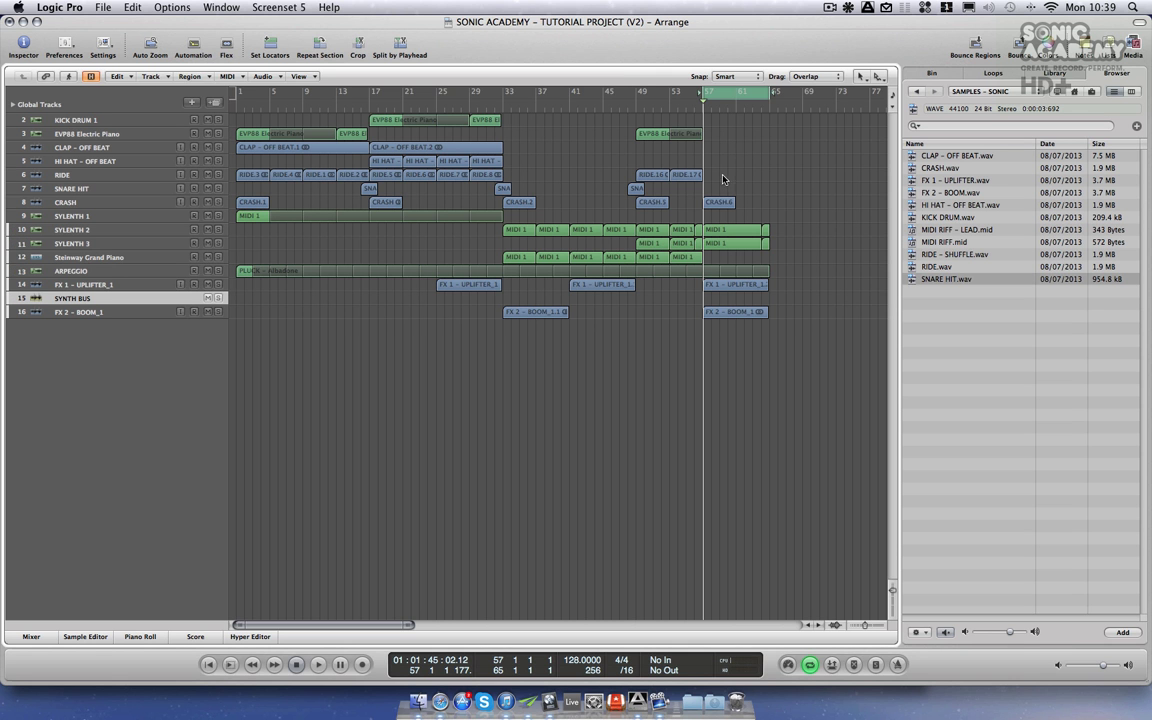
left_click_drag(531, 100, 774, 92)
left_click(775, 156)
- Audition the section from bar 33 and copy the two ride regions at bar 49 to bar 41
key("space")
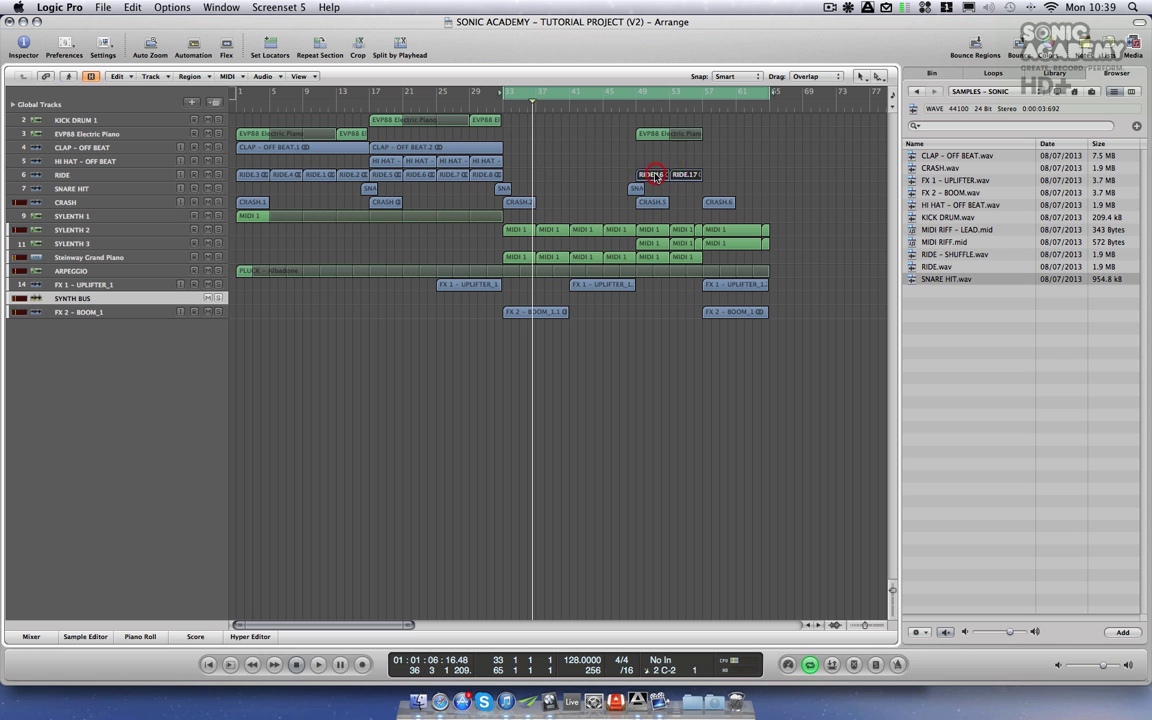
left_click_drag(634, 175, 568, 176)
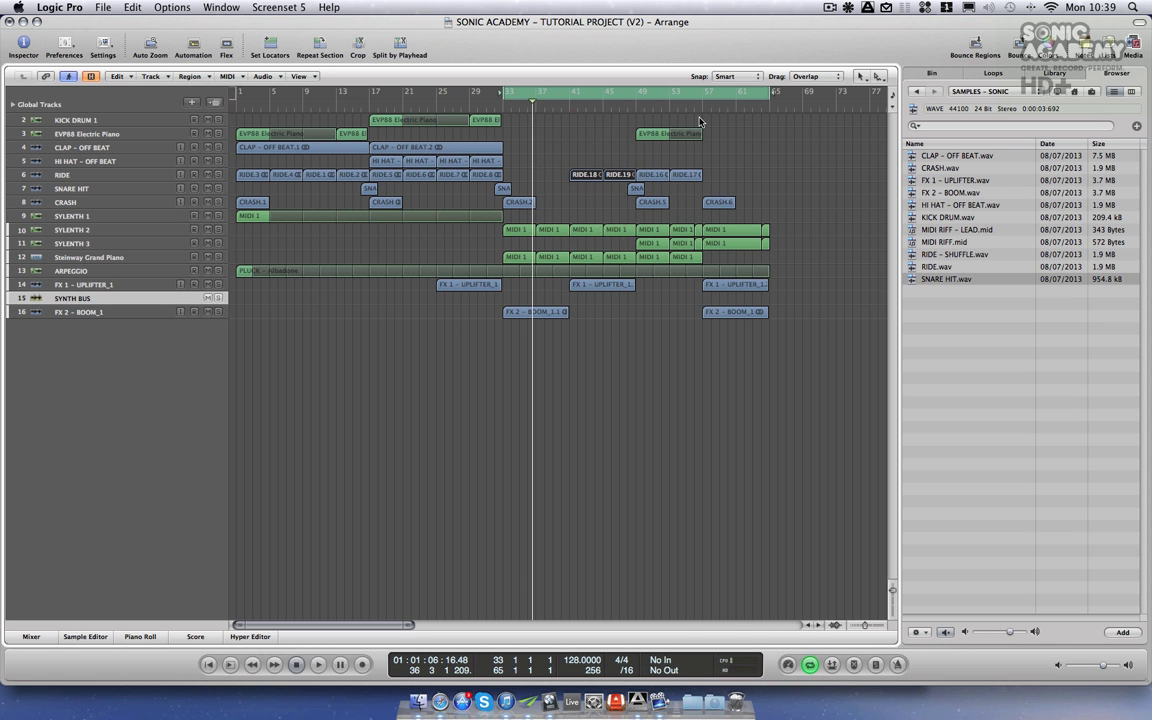
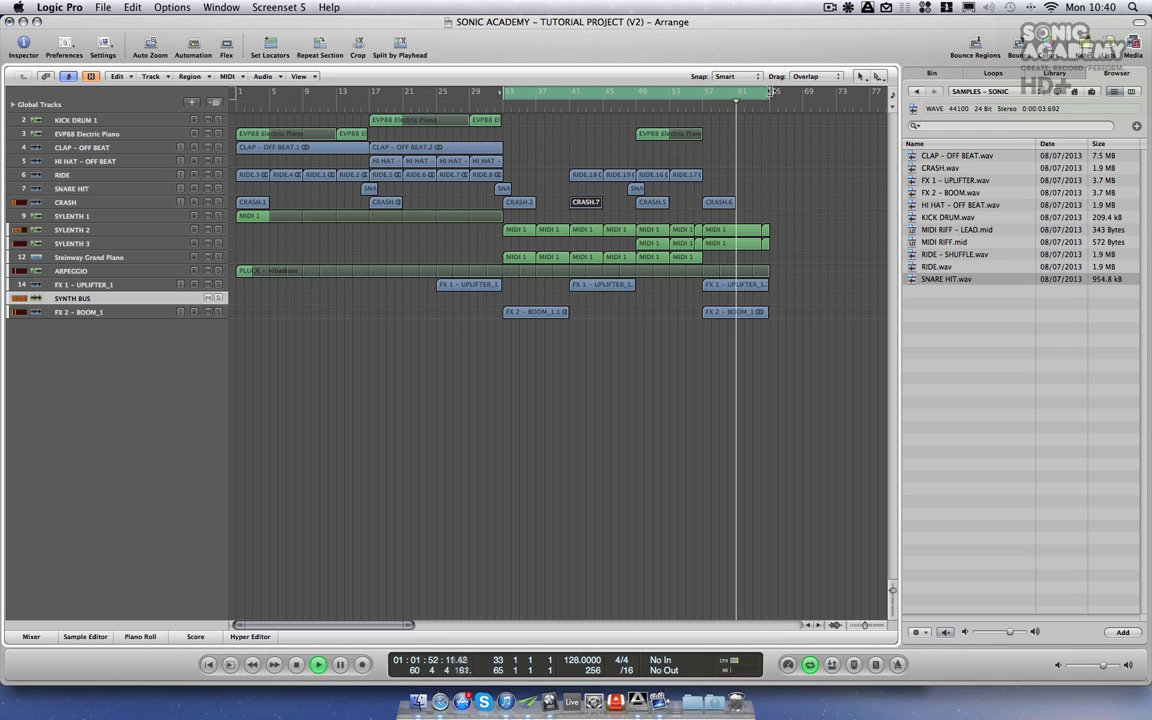
- Copy the crash at bar 57 to bar 65, stop playback, and extend the cycle range to cover bars 1 to 69
left_click_drag(771, 92, 803, 92)
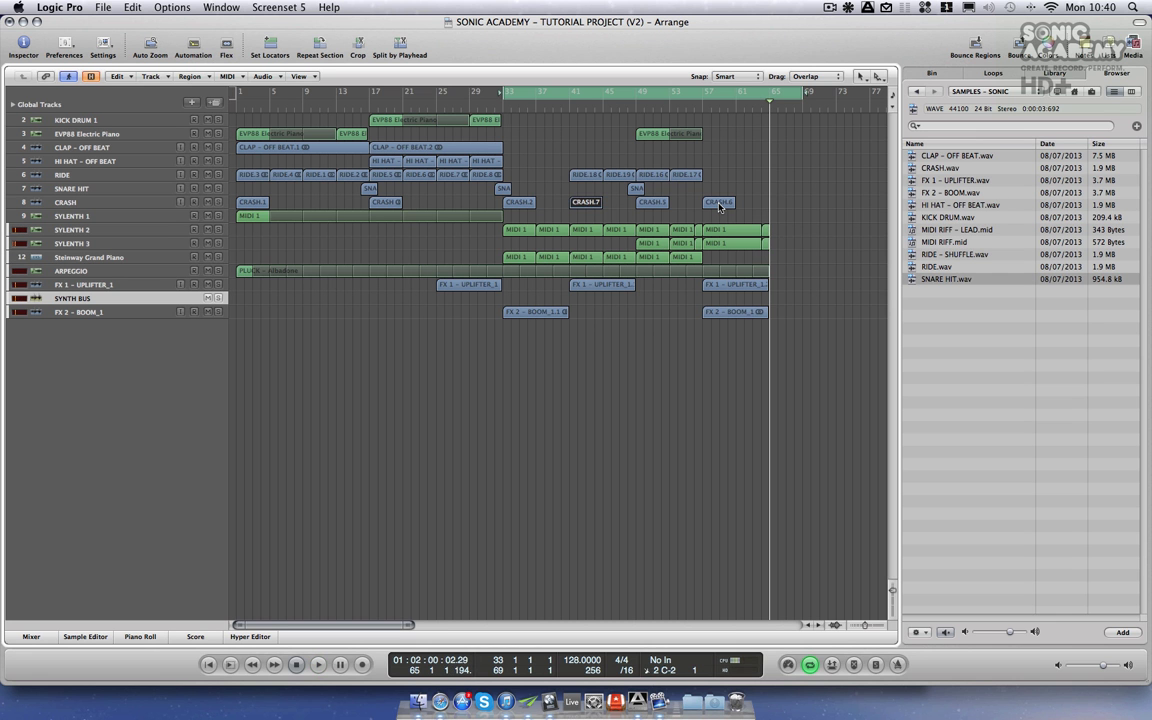
left_click_drag(719, 207, 784, 206)
left_click(297, 668)
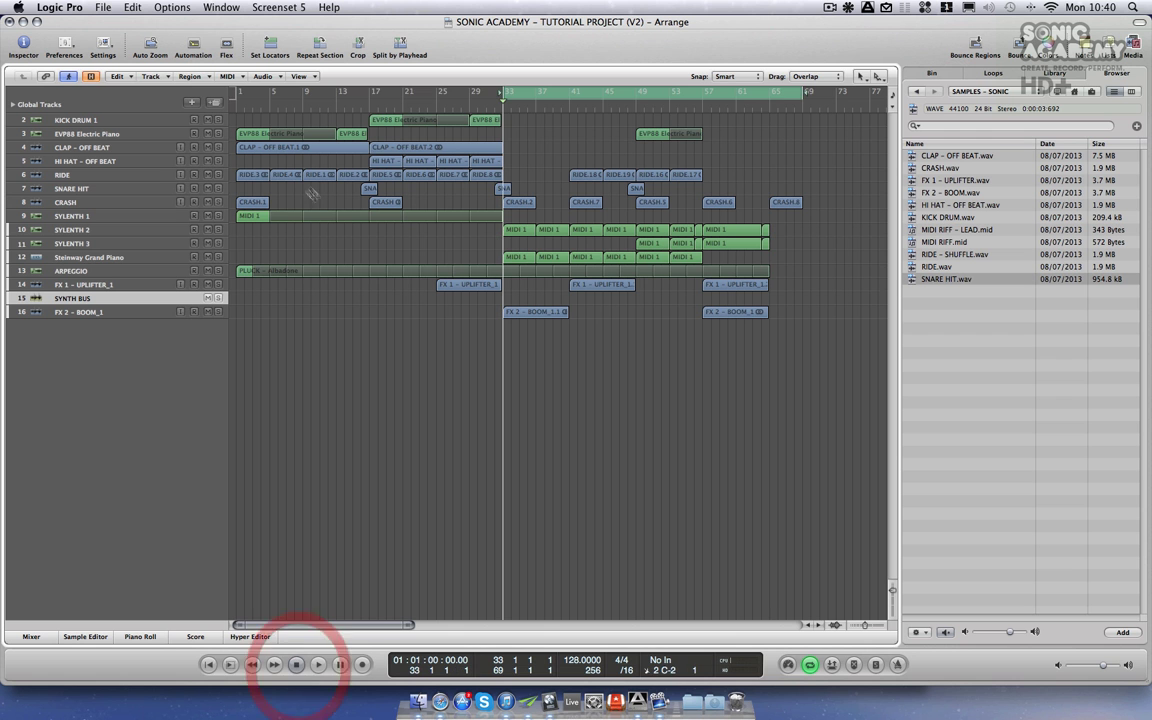
left_click_drag(238, 94, 802, 137)
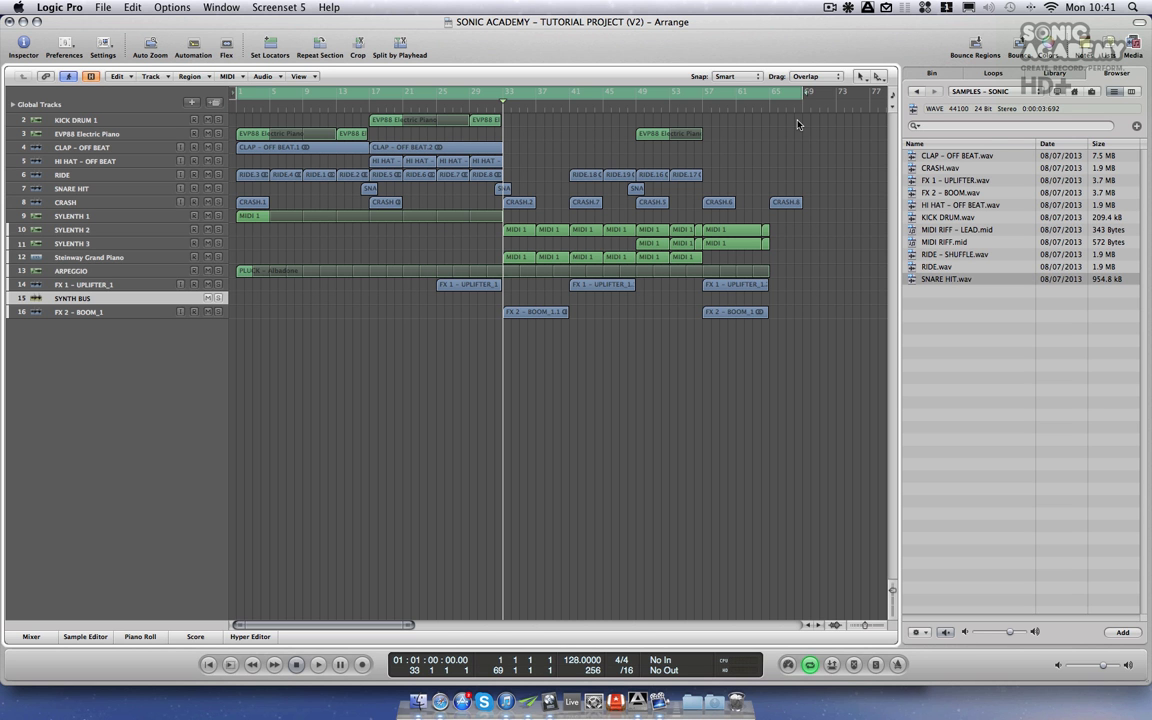
left_click(829, 7)
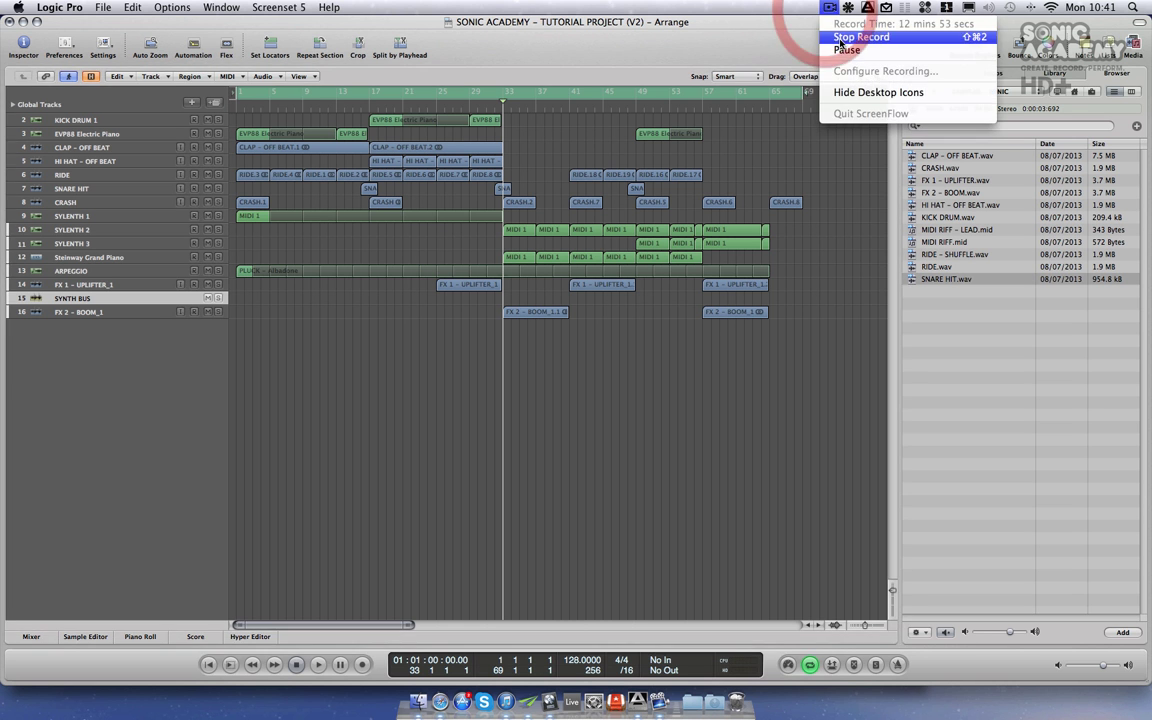